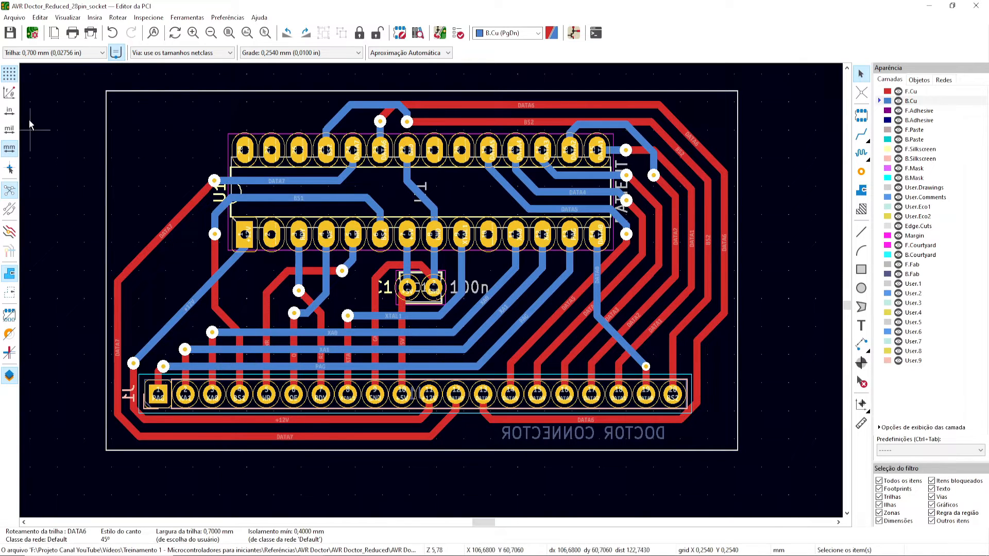
- Plot the F.Cu, B.Cu and Edge.Cuts layers of the board as Gerber fabrication files
left_click(14, 19)
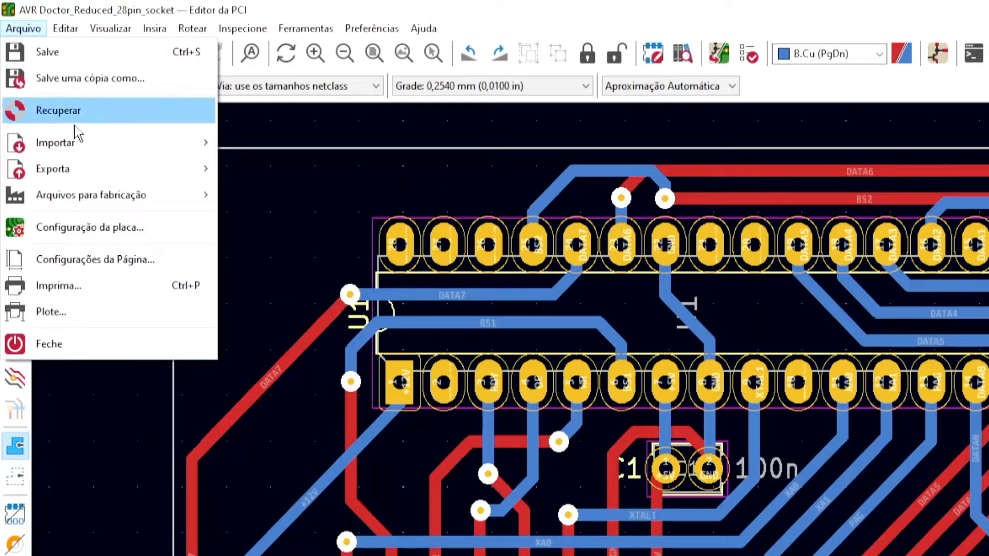
mouse_move(163, 207)
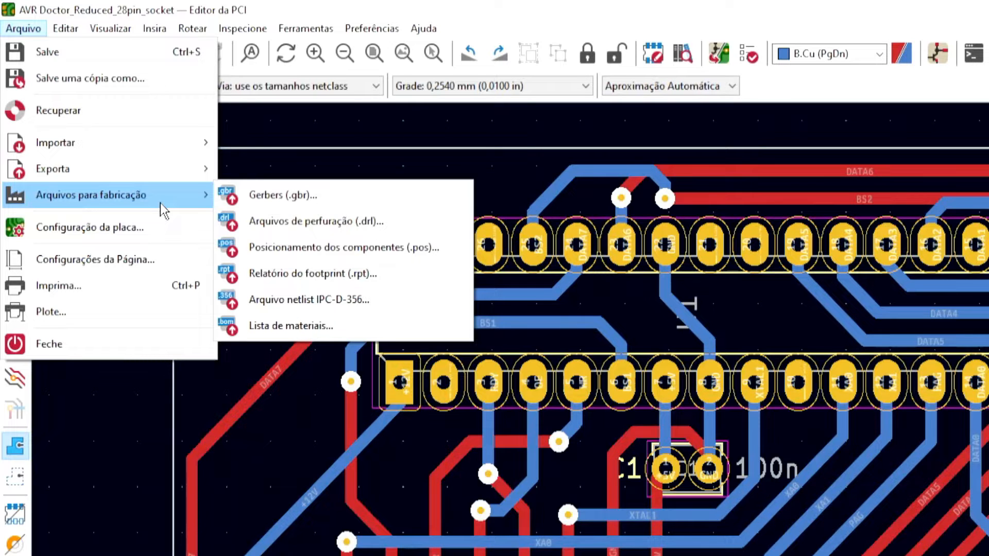
left_click(290, 194)
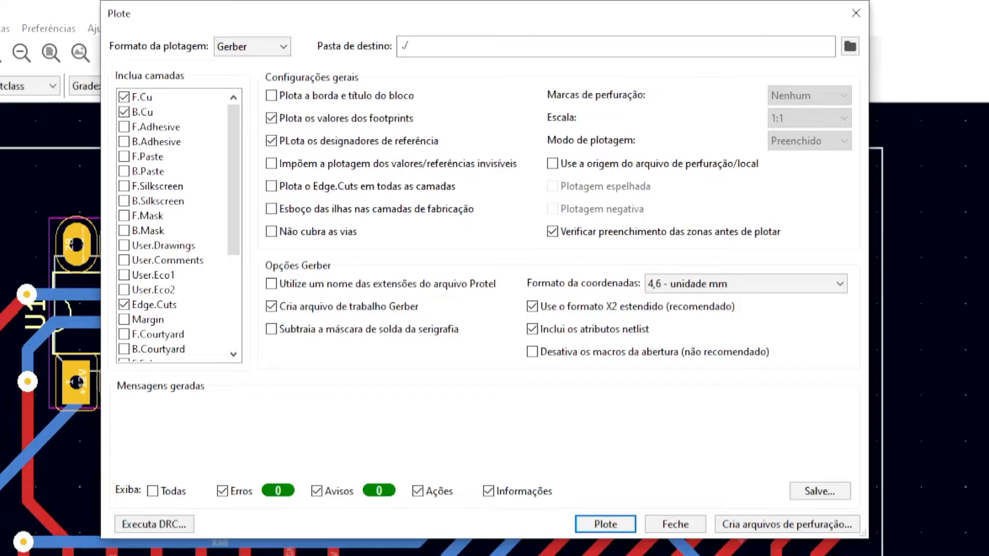
left_click(175, 98)
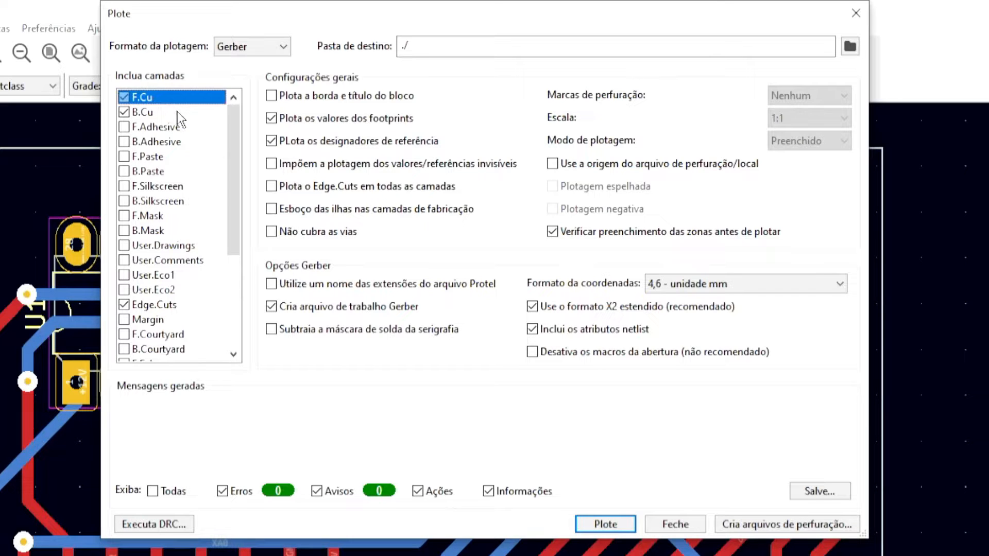
left_click(178, 113)
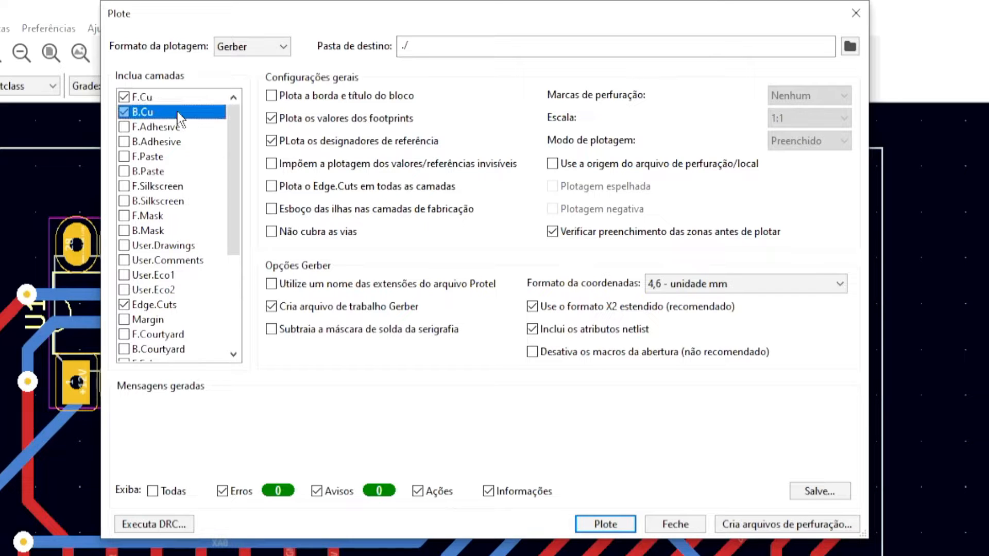
left_click(193, 306)
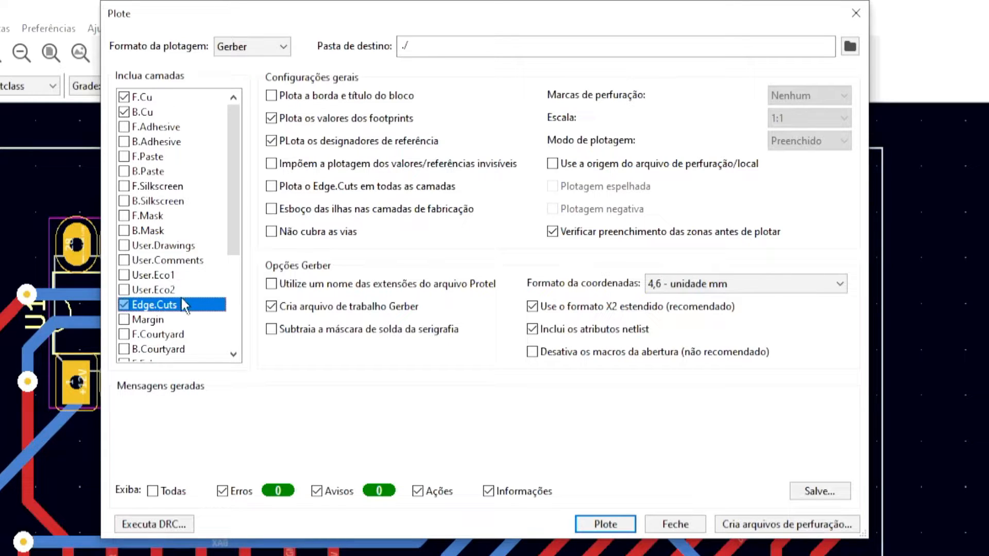
left_click(602, 527)
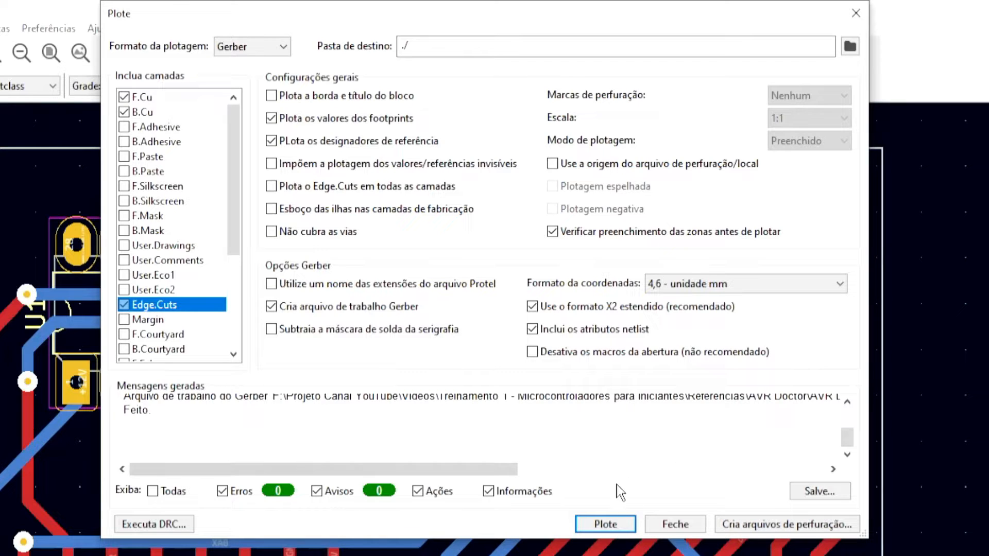
- Generate the board's Excellon drill files in millimetres and close the drill and plot dialogs
left_click(773, 525)
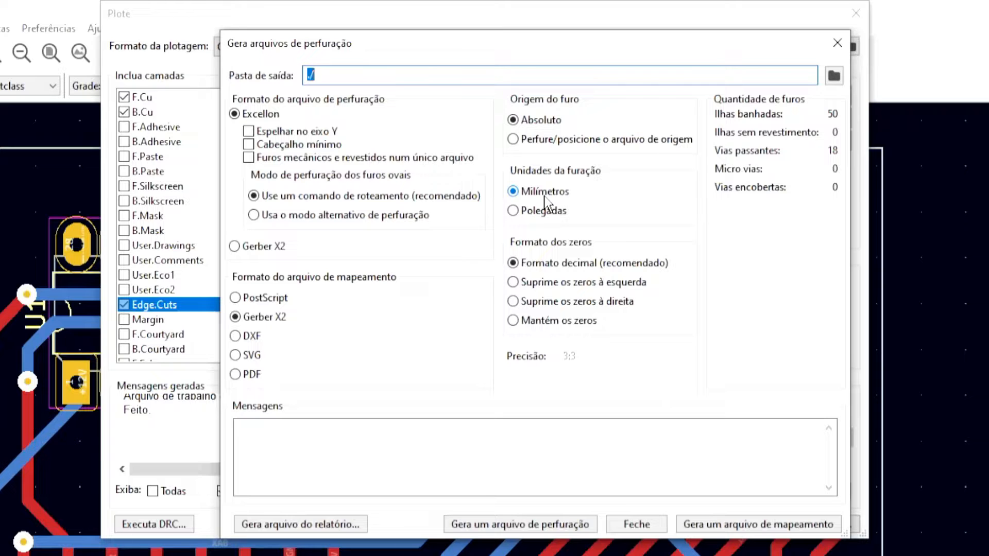
left_click(525, 524)
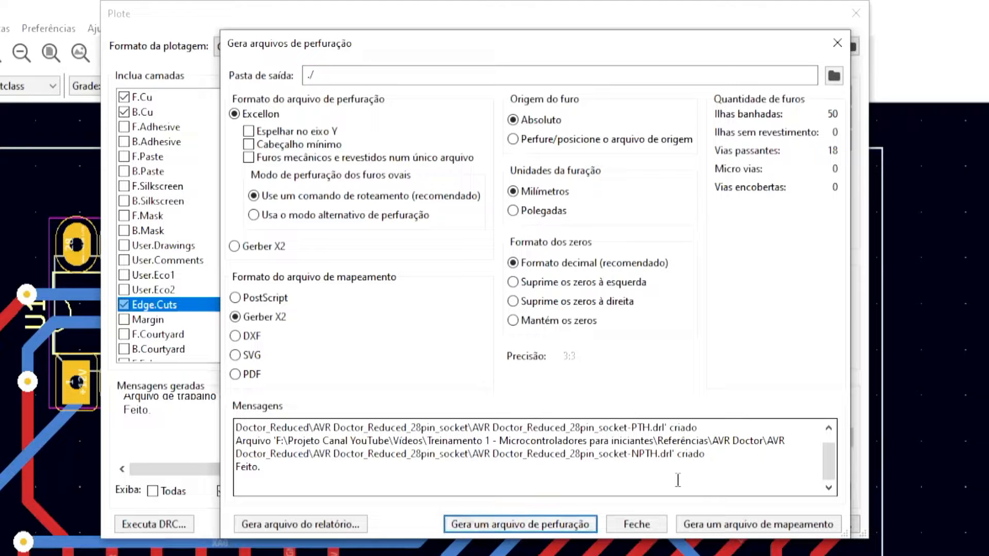
left_click(837, 43)
left_click(857, 14)
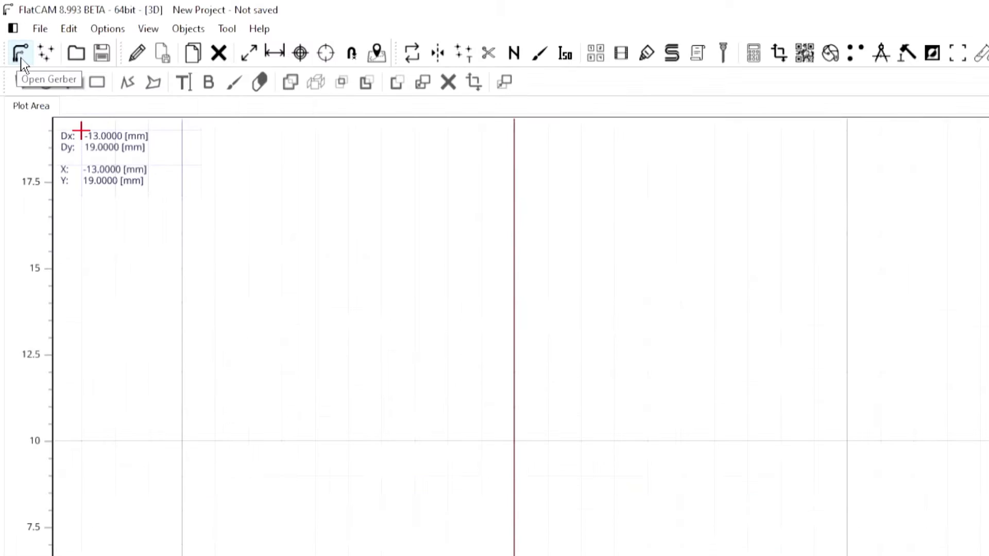
- In FlatCAM, open the B_Cu, Edge_Cuts and F_Cu Gerber files of AVR Doctor_Reduced_28pin_socket together
left_click(21, 53)
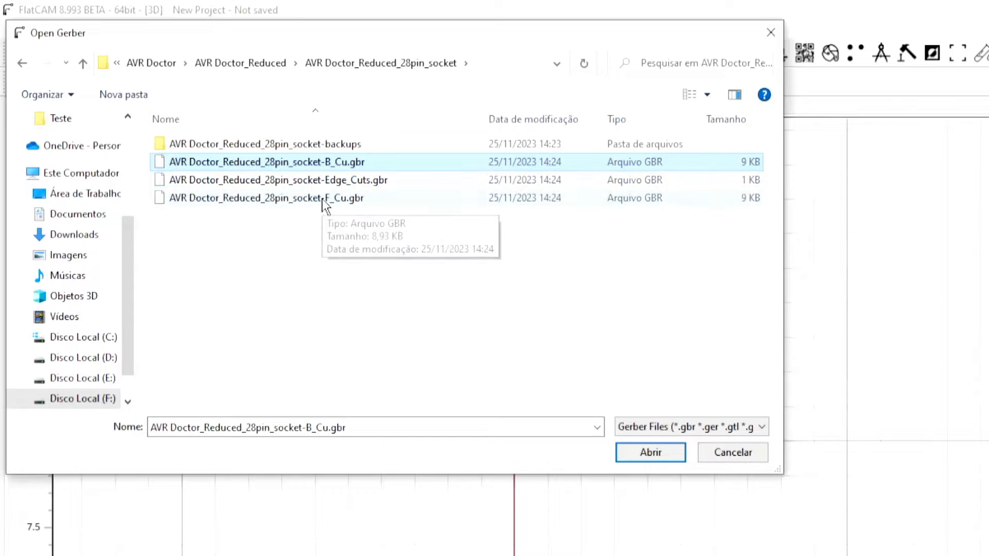
left_click(323, 200, "ctrl")
left_click(312, 182, "ctrl")
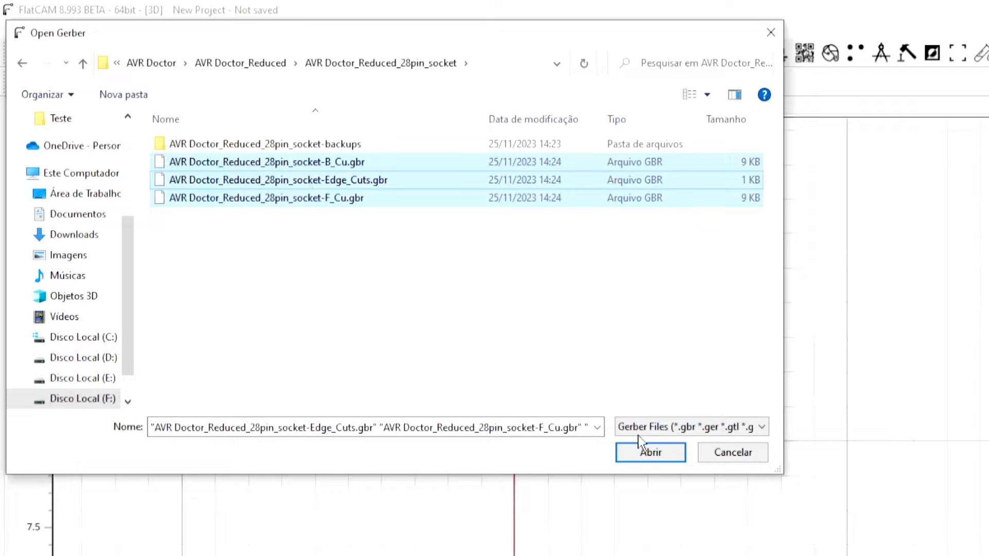
left_click(648, 460)
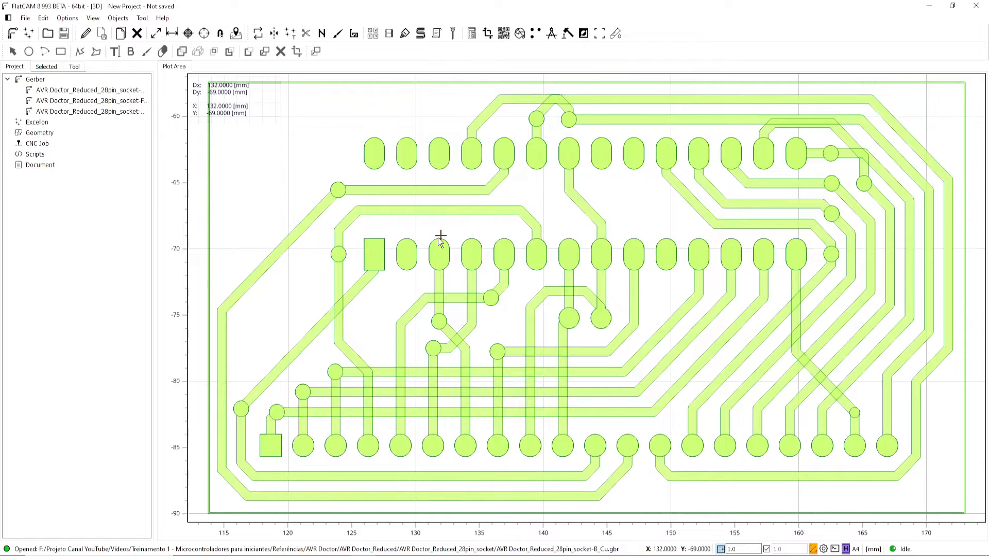
- Widen the project tree so the full file names fit, and colour the F_Cu Gerber object red
scroll(440, 239, "down", 1)
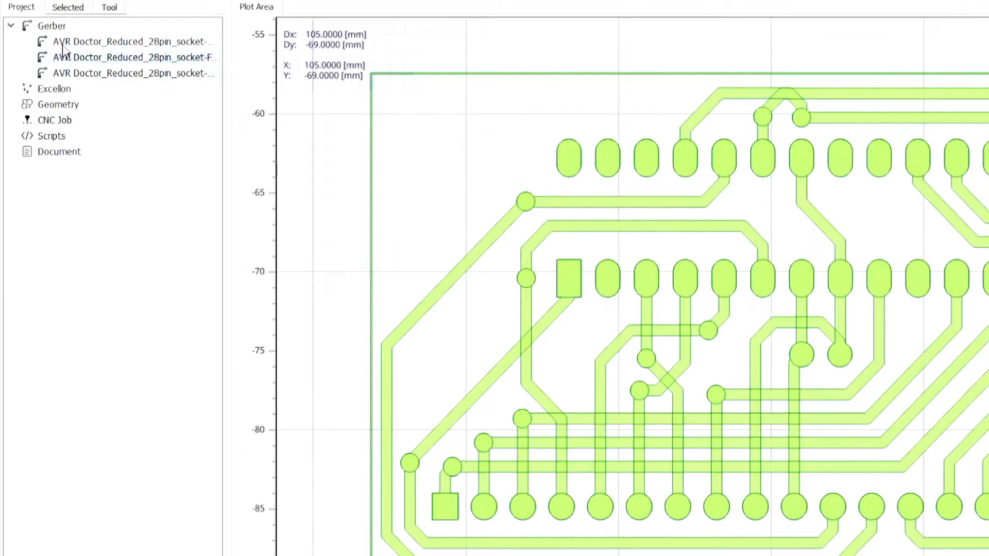
left_click(100, 43)
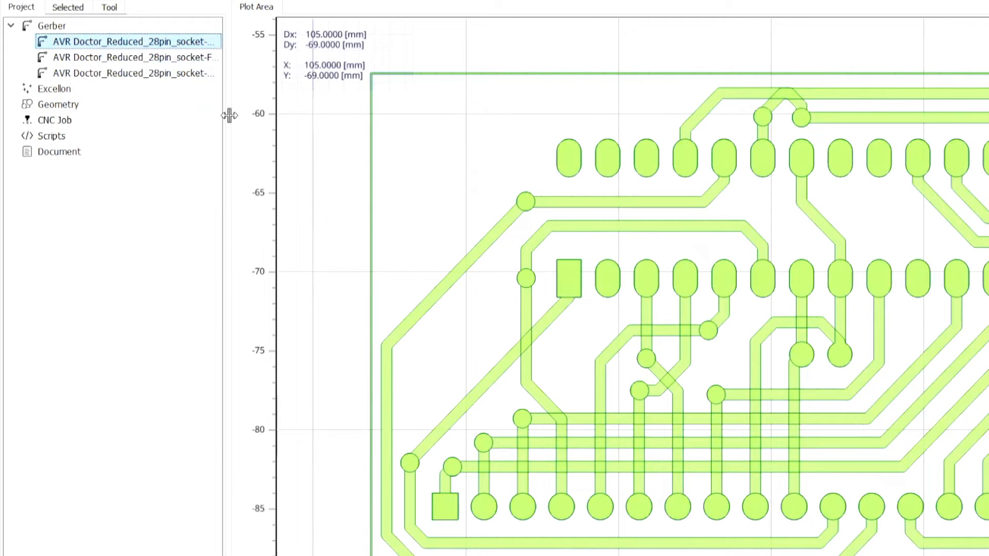
left_click_drag(227, 110, 307, 115)
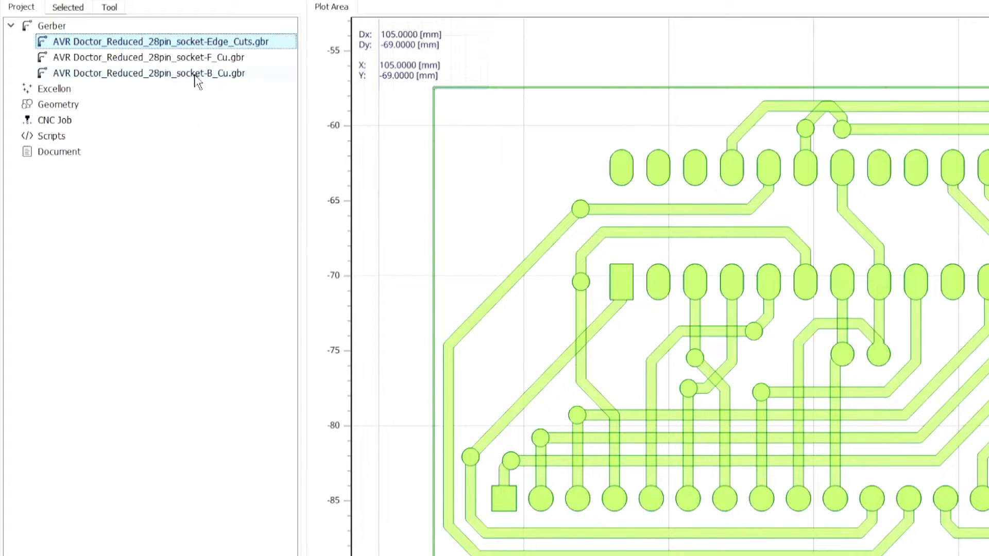
left_click(208, 61)
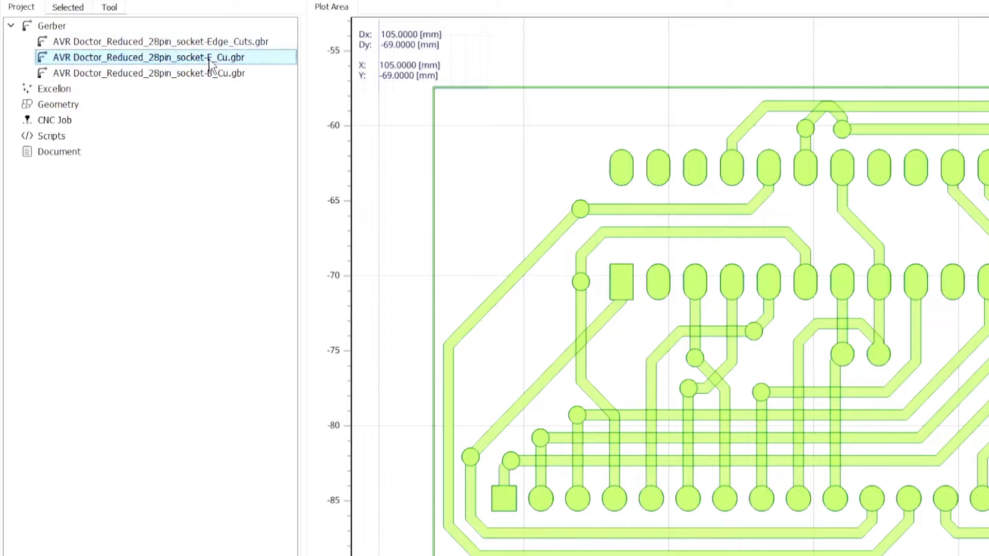
right_click(181, 60)
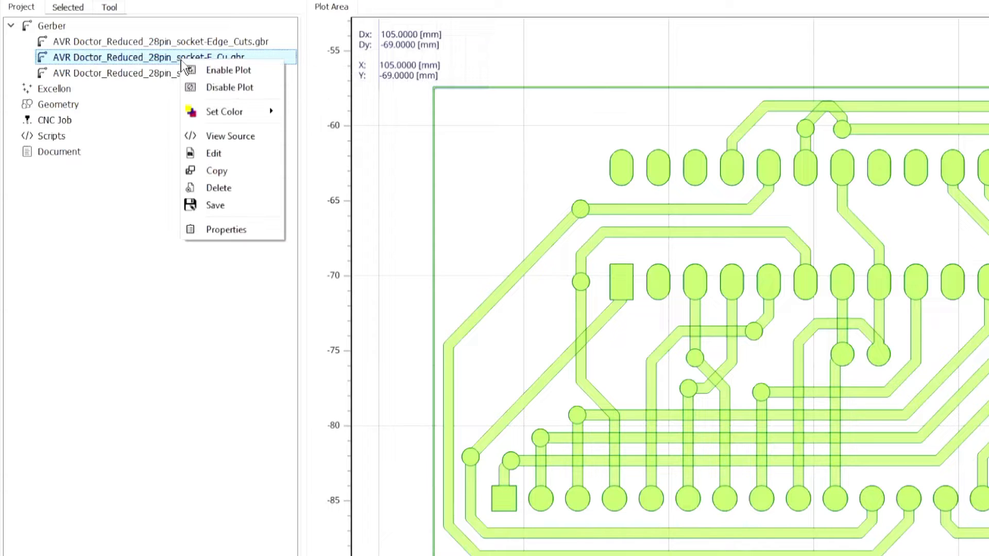
mouse_move(221, 113)
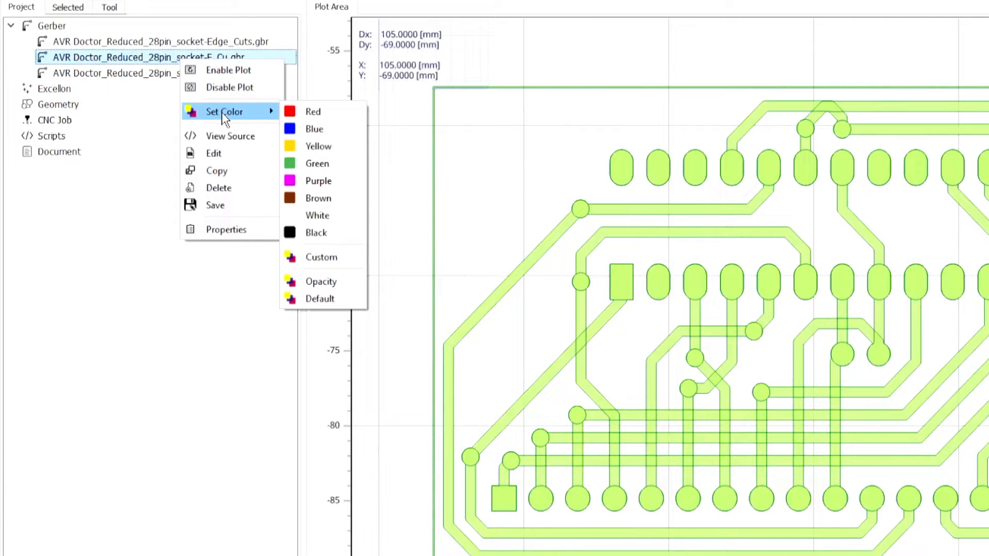
left_click(315, 112)
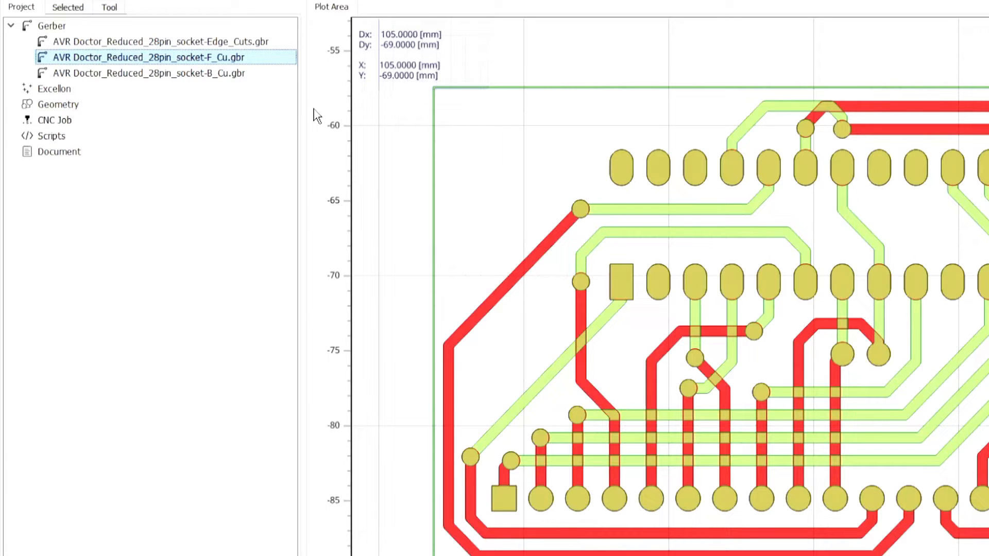
- Set the colour of the B_Cu Gerber object to blue
left_click(127, 74)
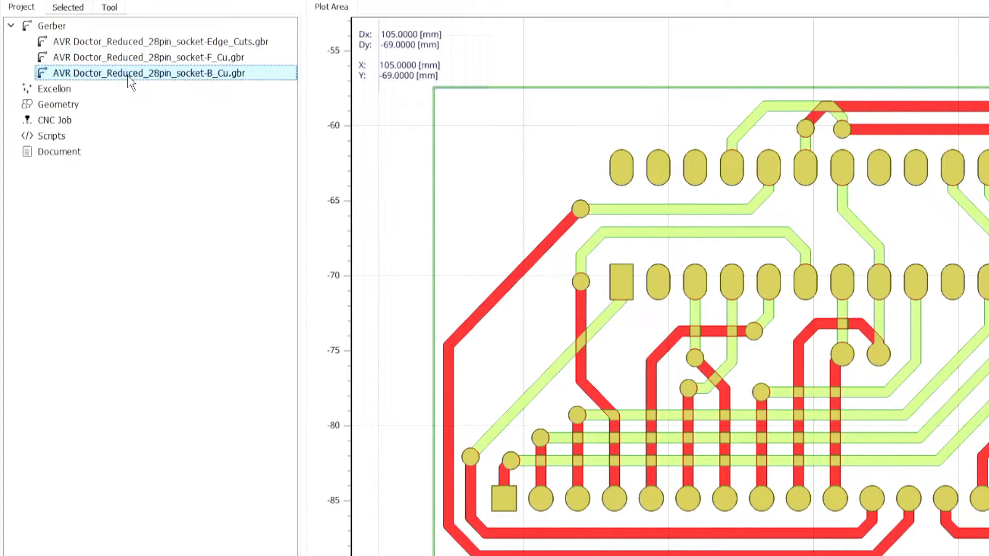
right_click(213, 78)
mouse_move(283, 130)
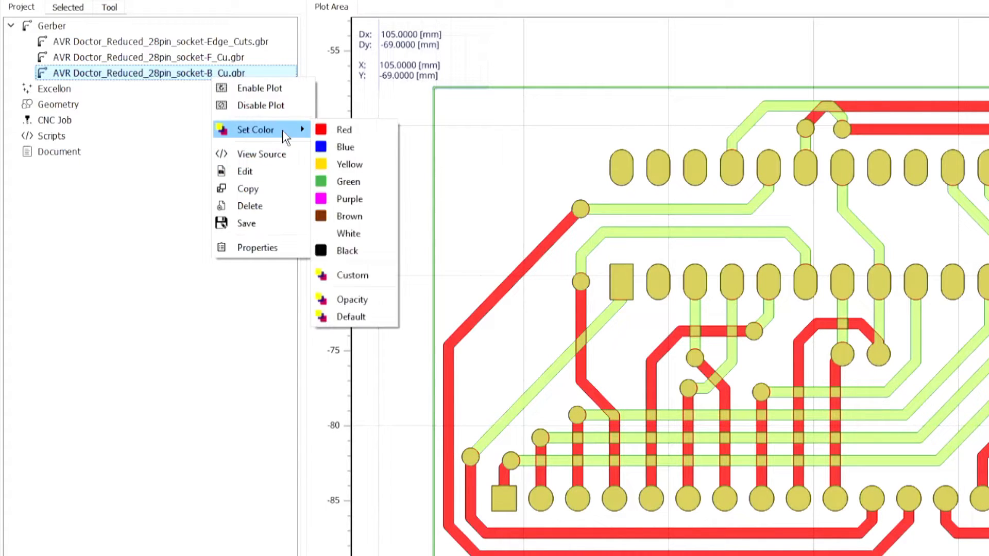
left_click(350, 147)
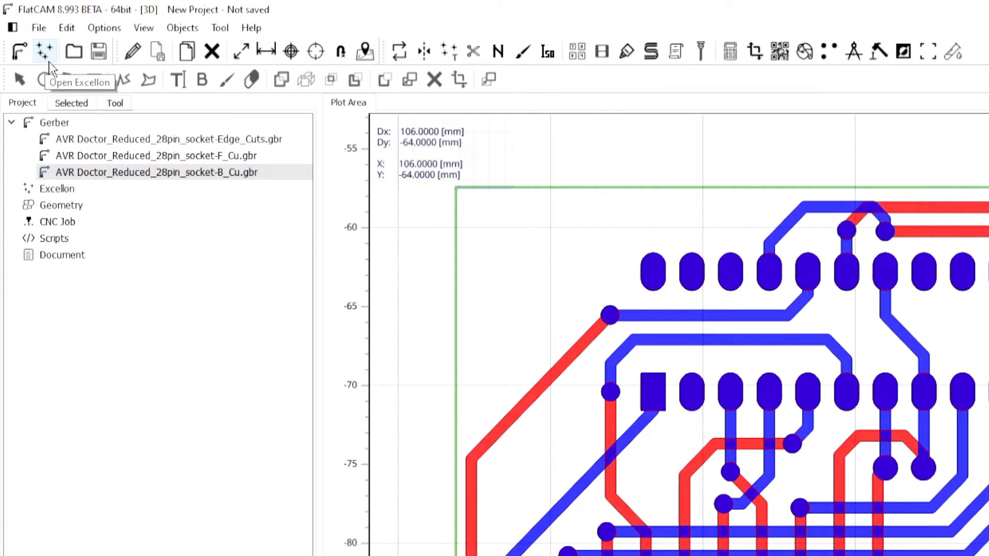
- Open the Excellon drill file AVR Doctor_Reduced_28pin_socket-PTH.drl
left_click(49, 62)
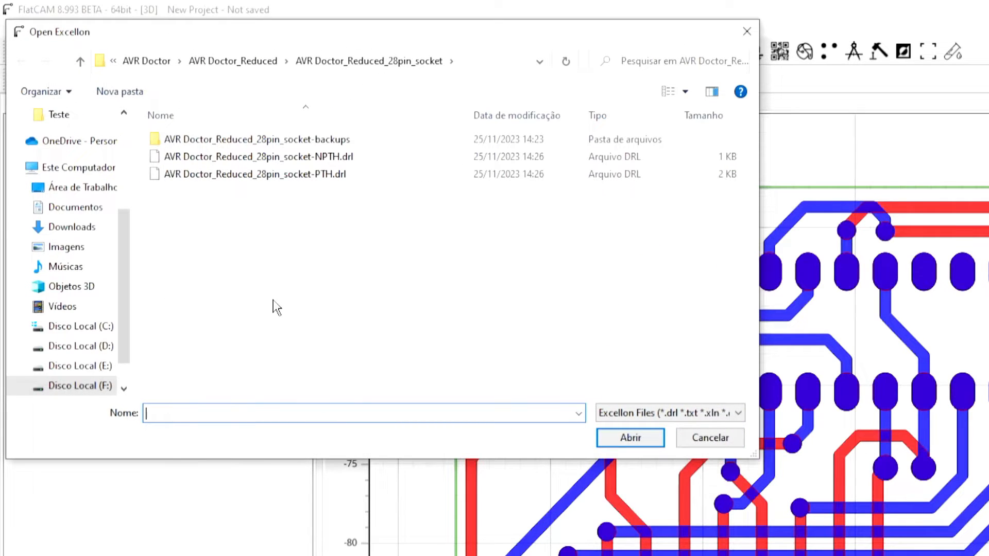
left_click(323, 177)
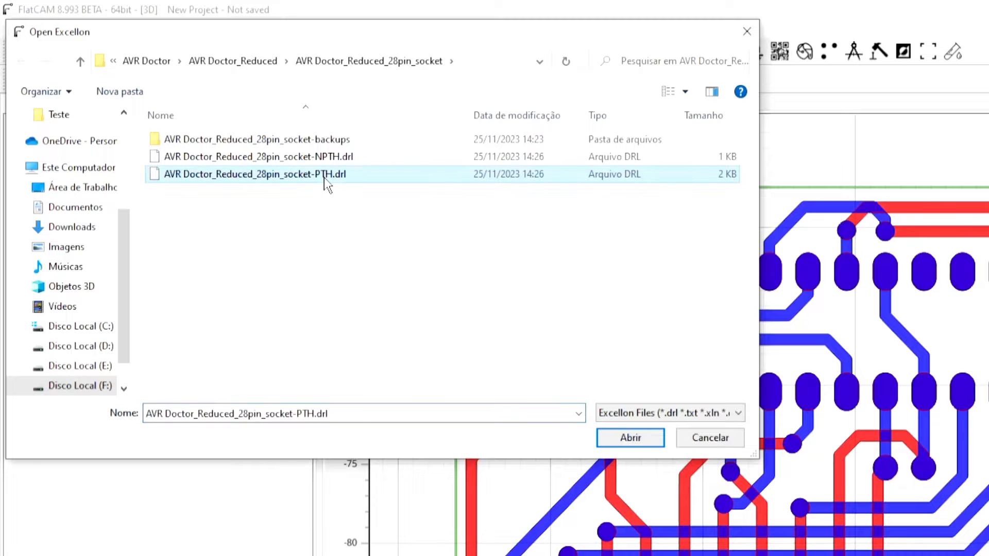
left_click(629, 438)
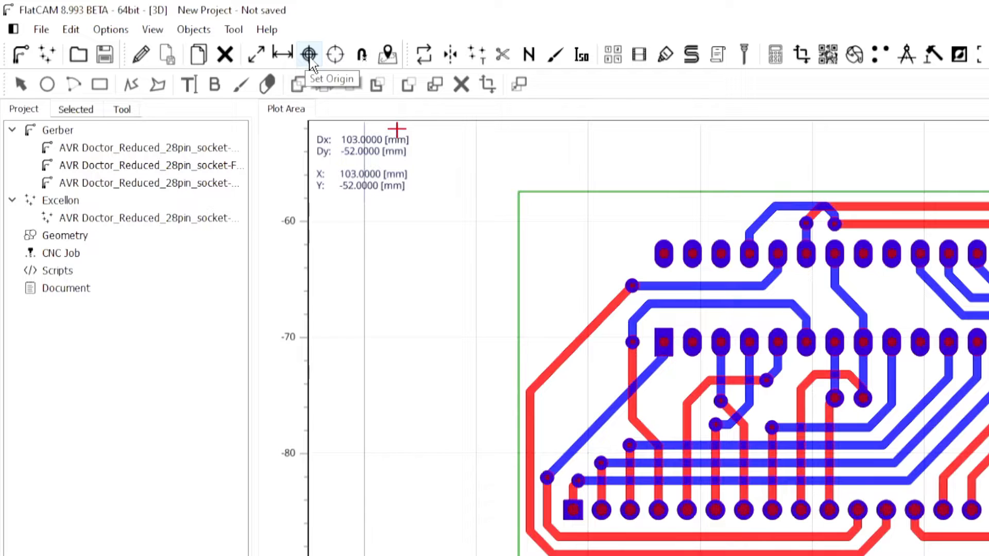
- Set the origin just outside the board's lower-right corner, at about X 177, Y -95 mm
left_click(309, 61)
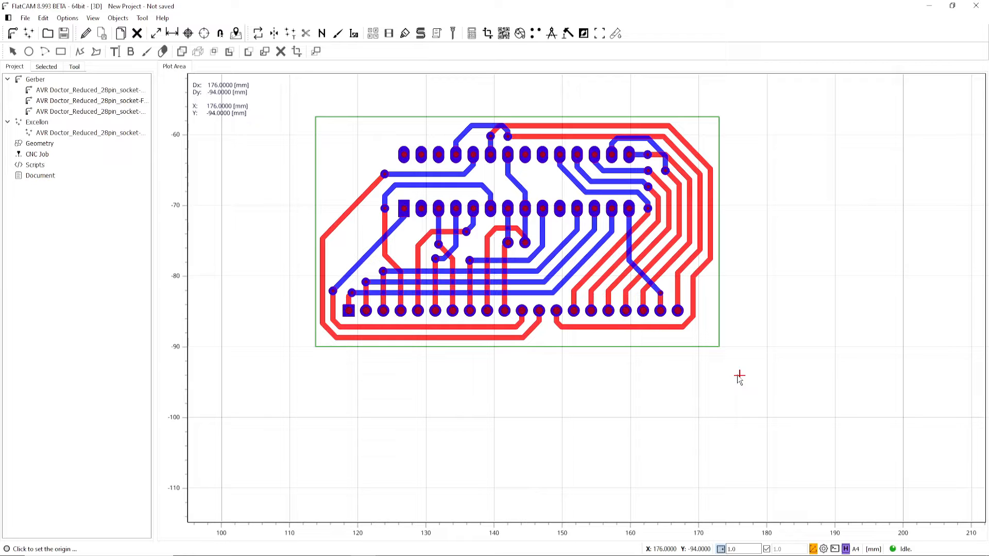
scroll(740, 376, "up", 1)
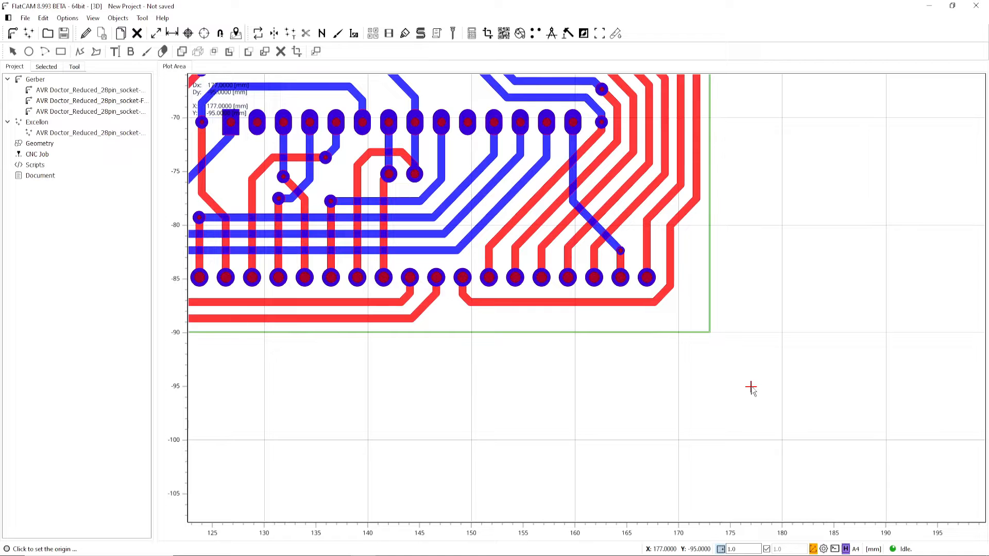
left_click(751, 388)
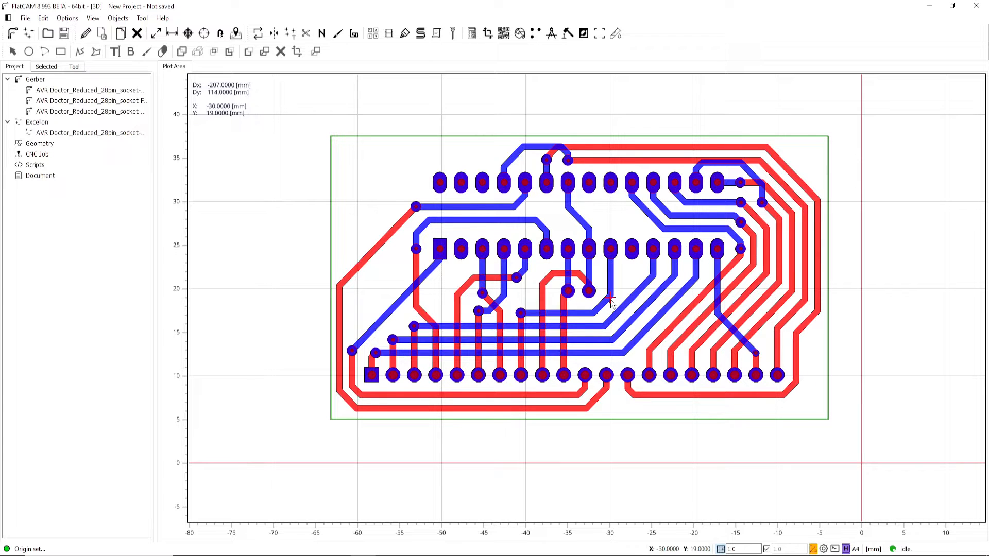
- Open the 2-Sided PCB tool and set the mirror axis to Y
left_click(142, 18)
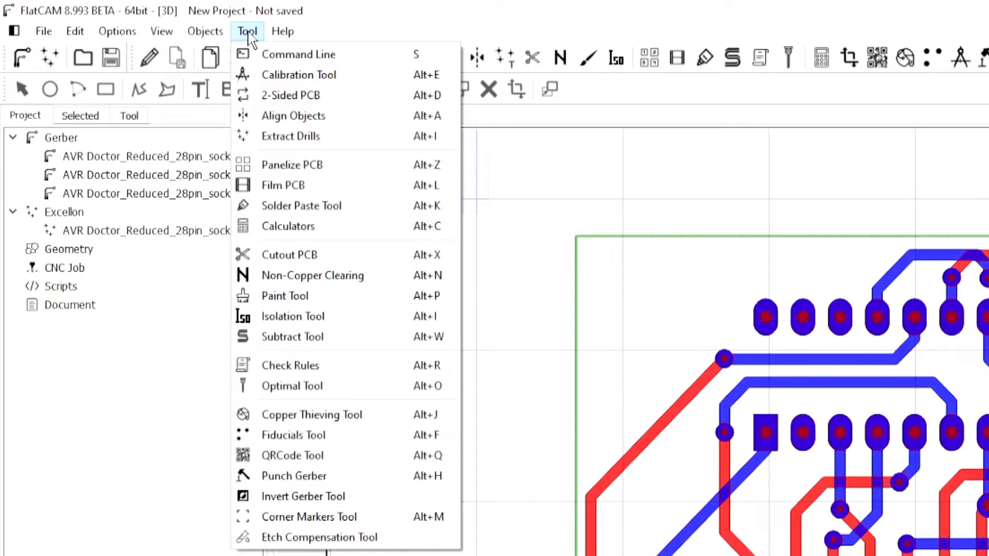
left_click(334, 101)
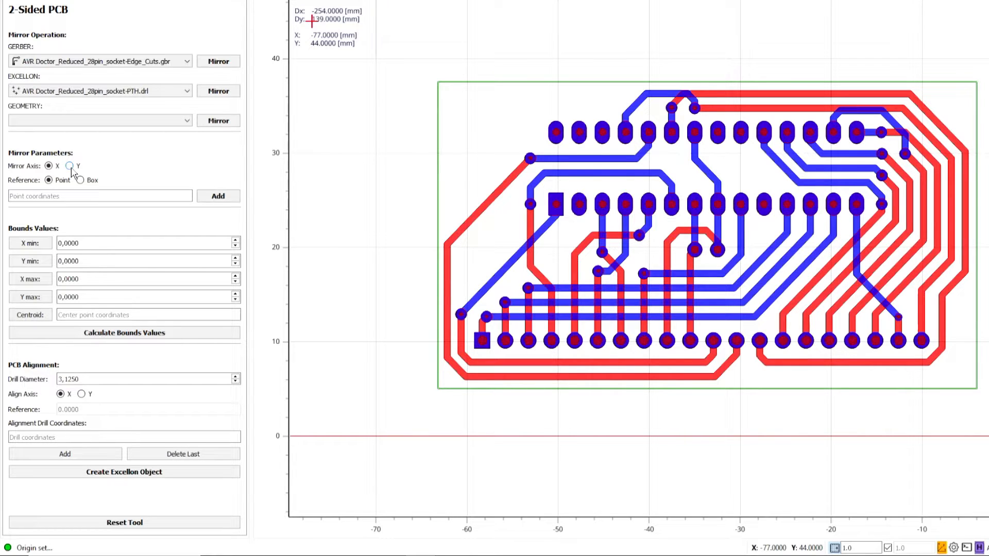
left_click(70, 167)
- Choose the B_Cu Gerber for mirroring and add the board outline's lower-left corner (-63, 5) as the mirror reference point
left_click(188, 64)
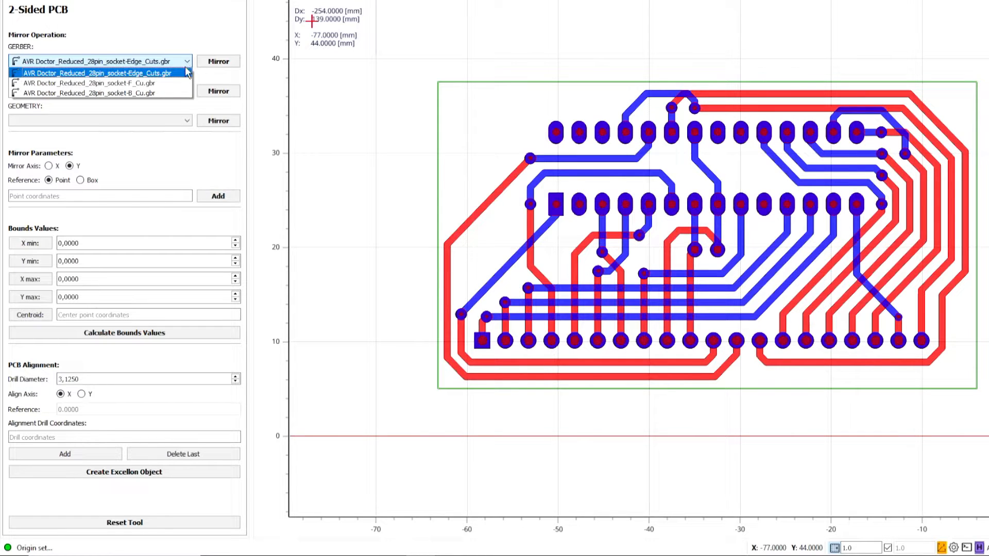
left_click(155, 93)
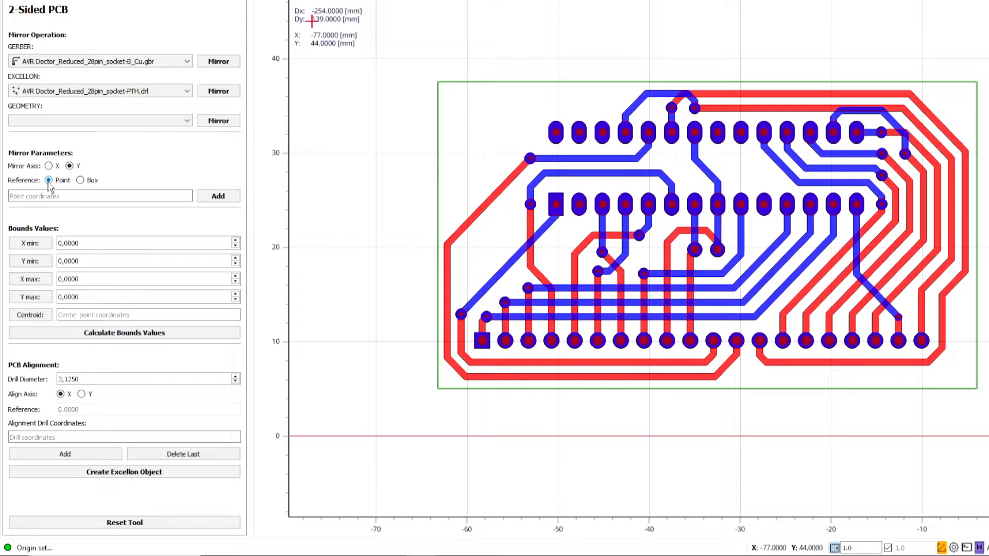
left_click(439, 390)
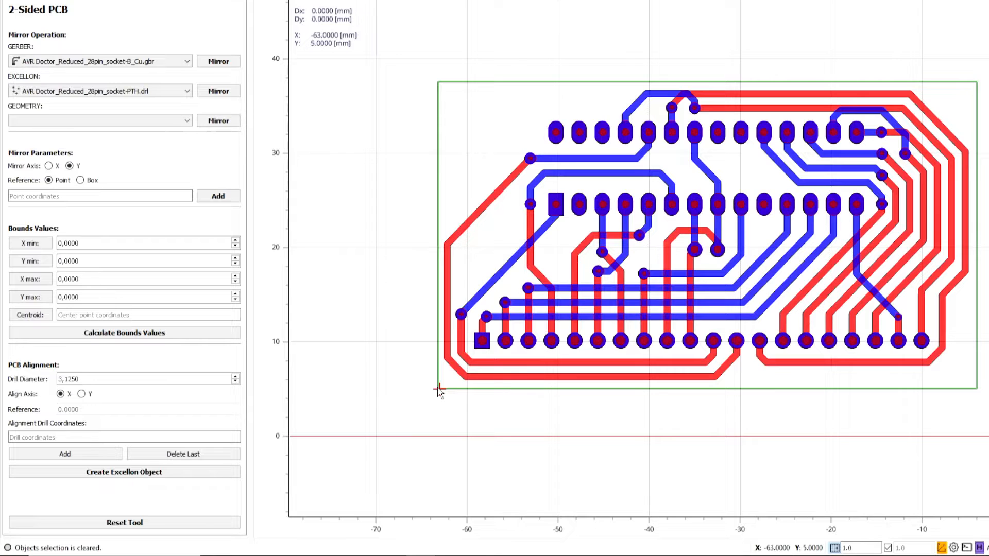
left_click(218, 200)
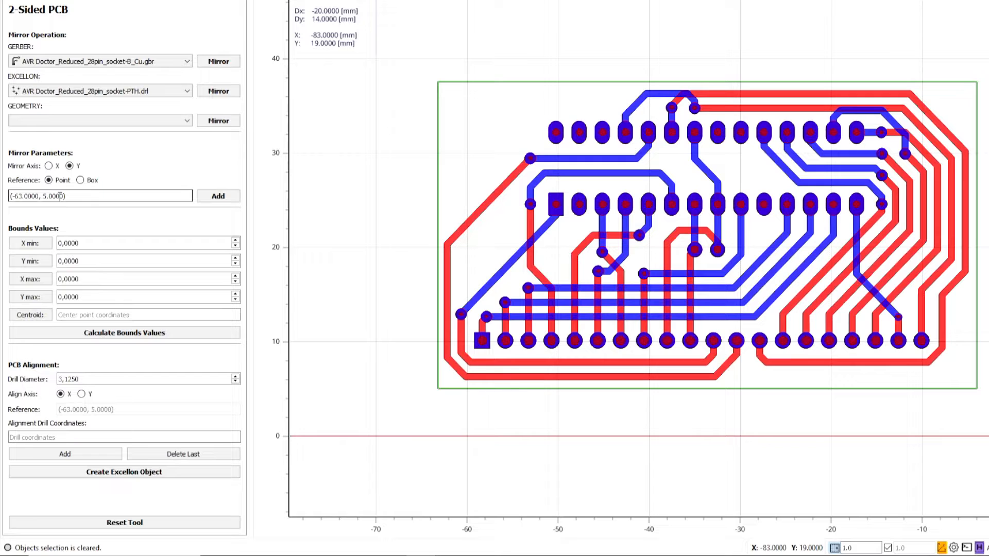
- Try mirroring the B_Cu Gerber across the Y axis about the reference point, and mirror it back
left_click(217, 62)
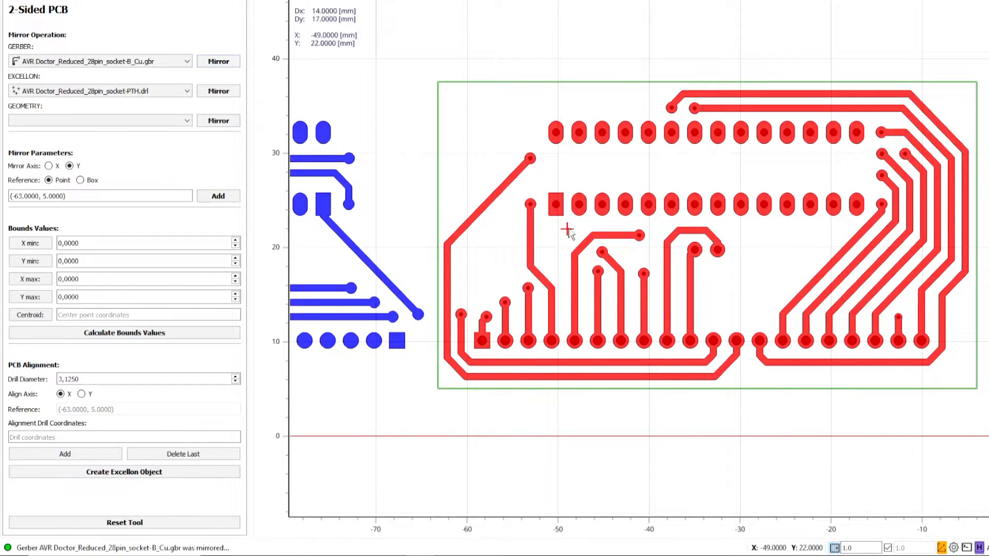
scroll(569, 224, "down", 2)
scroll(494, 227, "up", 1)
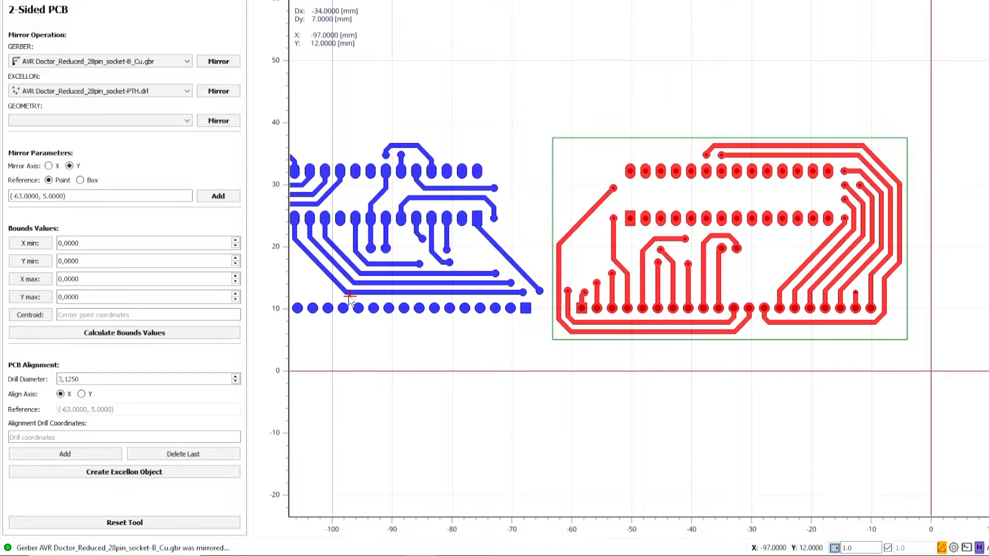
scroll(732, 268, "down", 2)
scroll(727, 265, "up", 1)
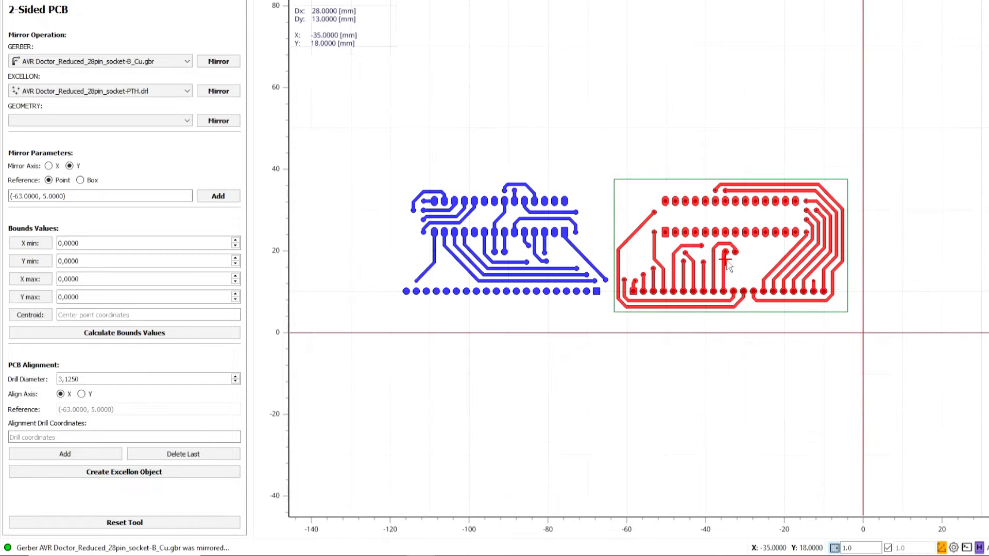
scroll(727, 264, "up", 1)
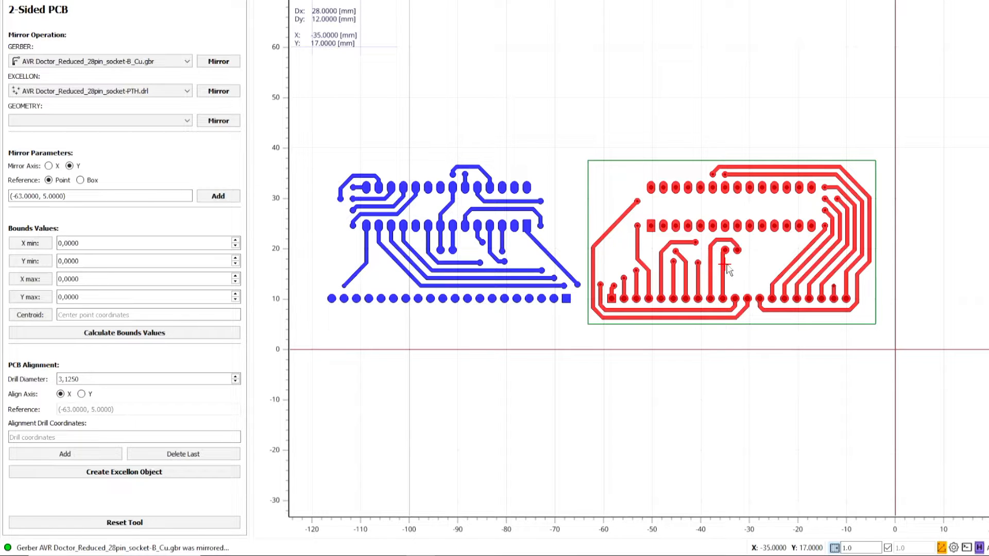
left_click(218, 62)
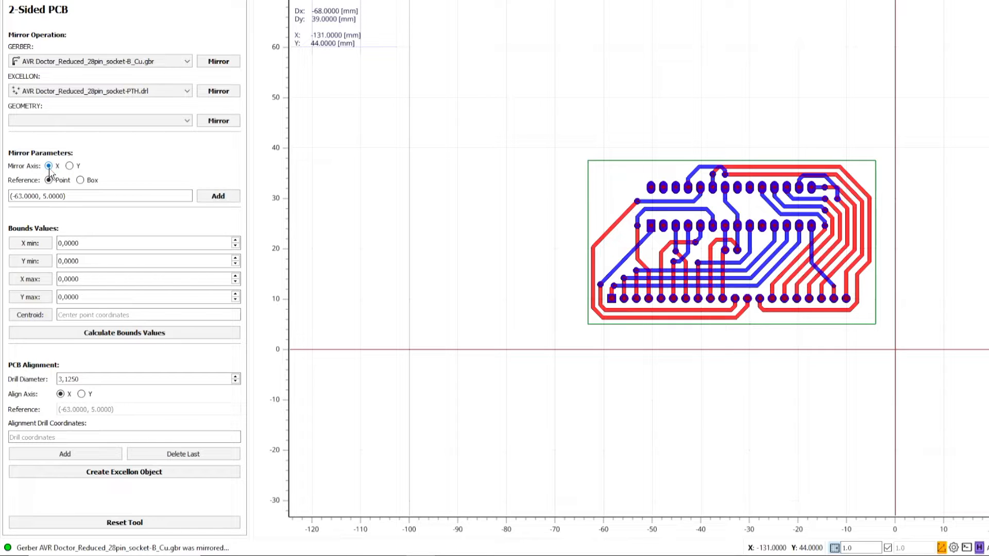
- Try mirroring the B_Cu Gerber across the X axis and again across Y, reverting the mirror each time
left_click(219, 62)
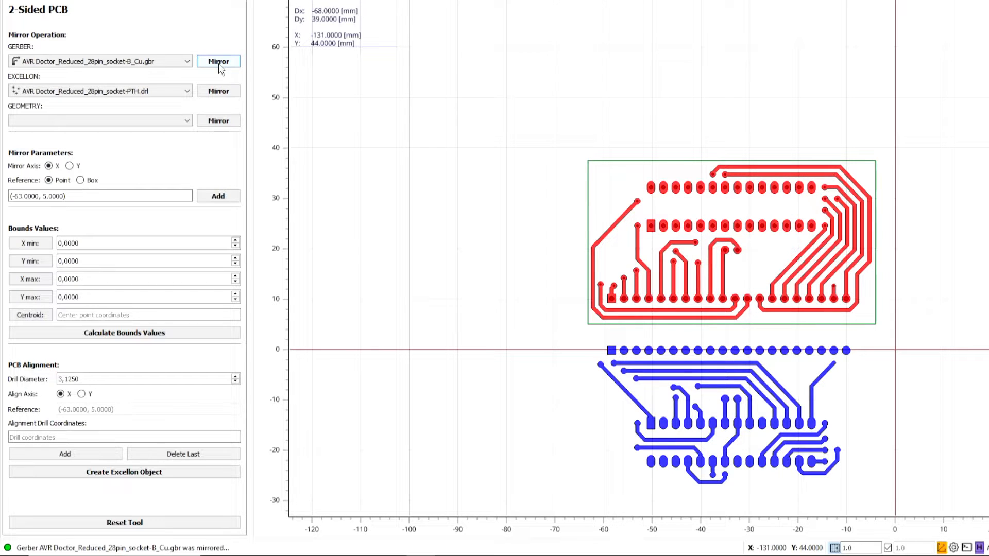
left_click(219, 62)
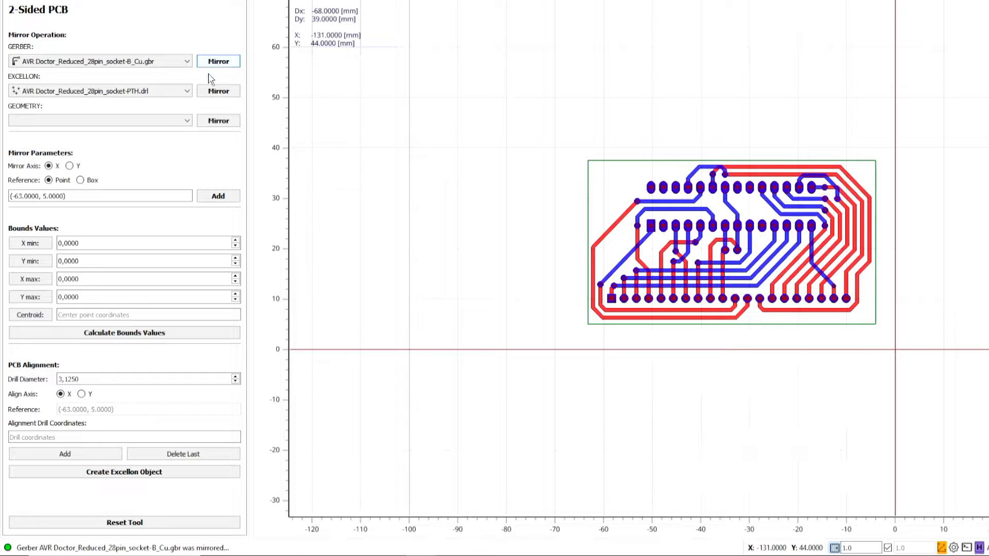
left_click(70, 165)
left_click(212, 65)
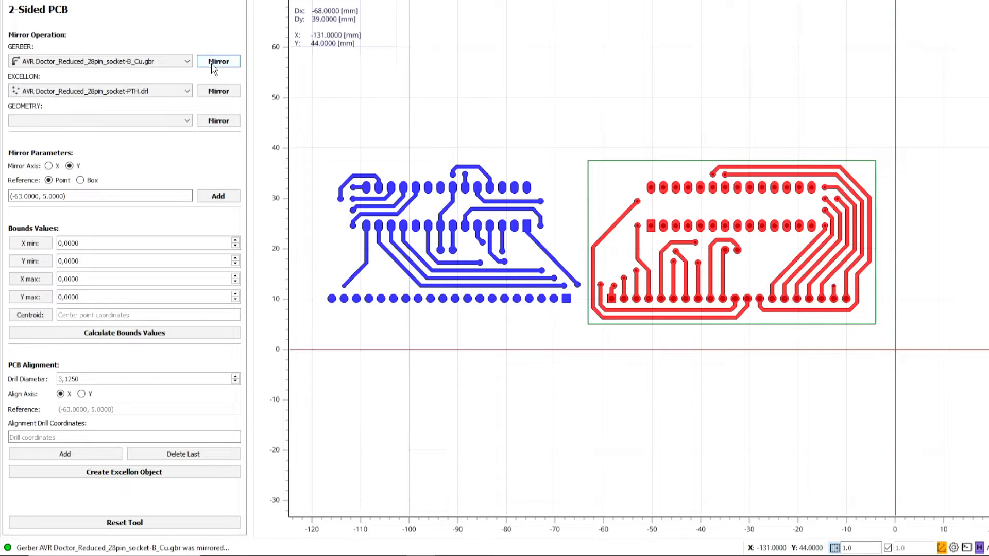
left_click(213, 69)
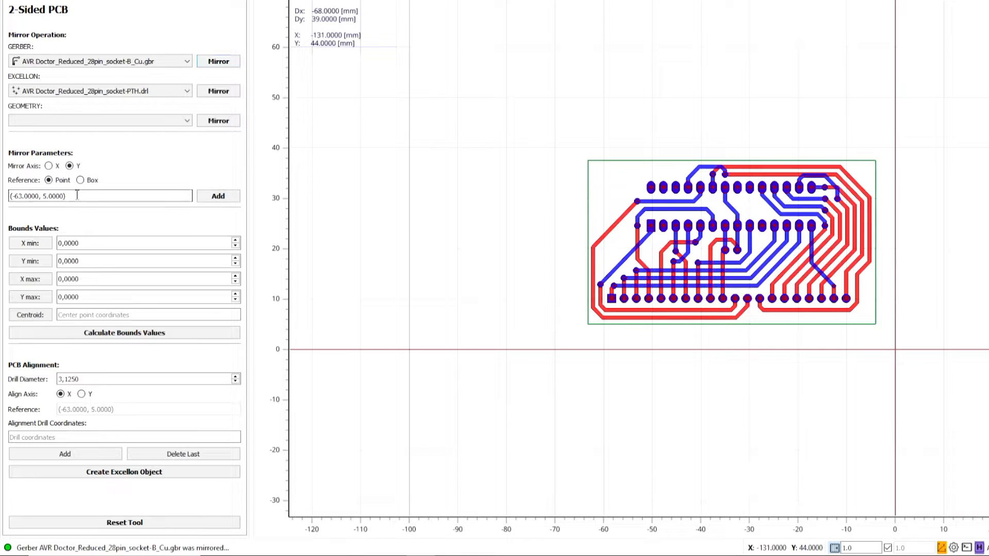
- Clear the point reference and mirror the B_Cu Gerber across Y using the Edge_Cuts Gerber as the box reference
left_click_drag(78, 196, 6, 209)
key("BackSpace")
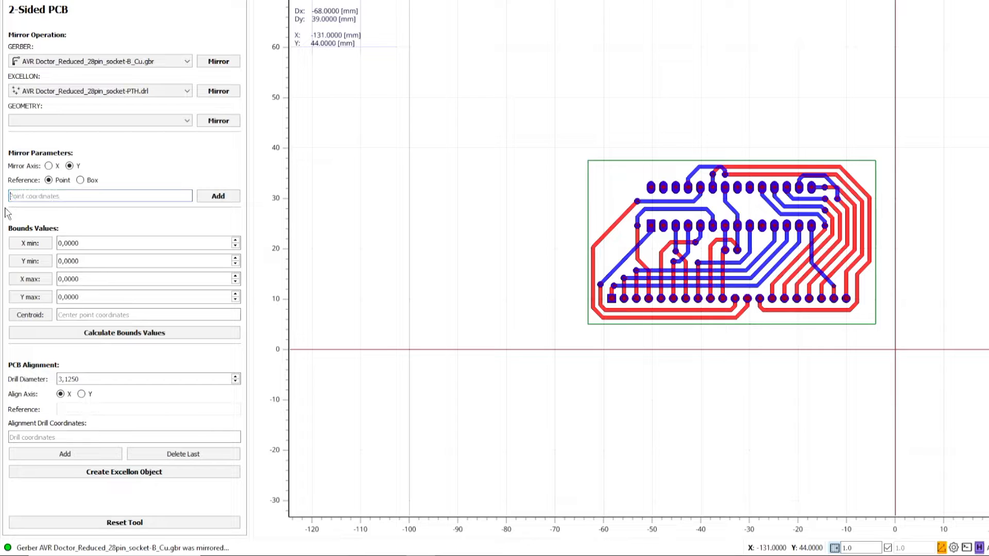
left_click(80, 181)
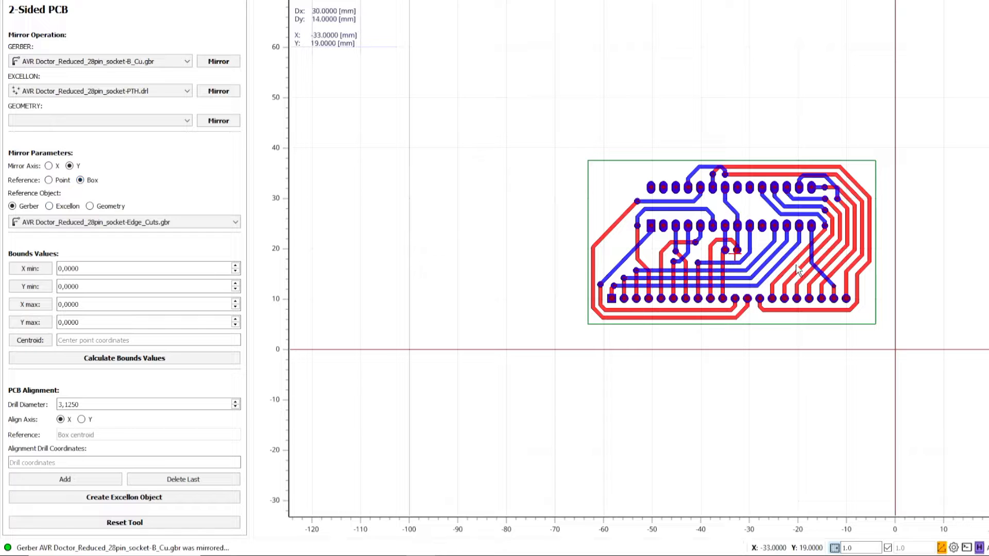
scroll(808, 264, "up", 2)
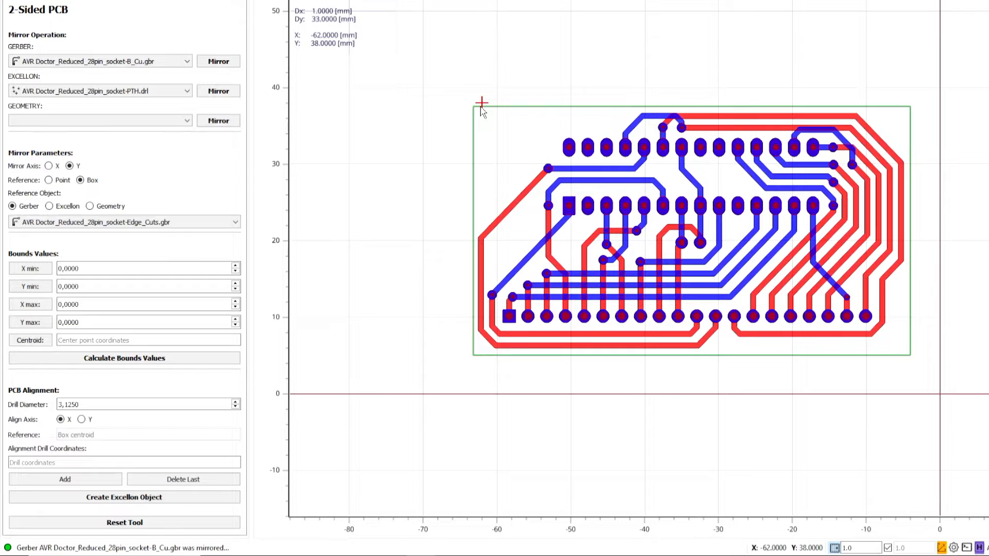
left_click(190, 225)
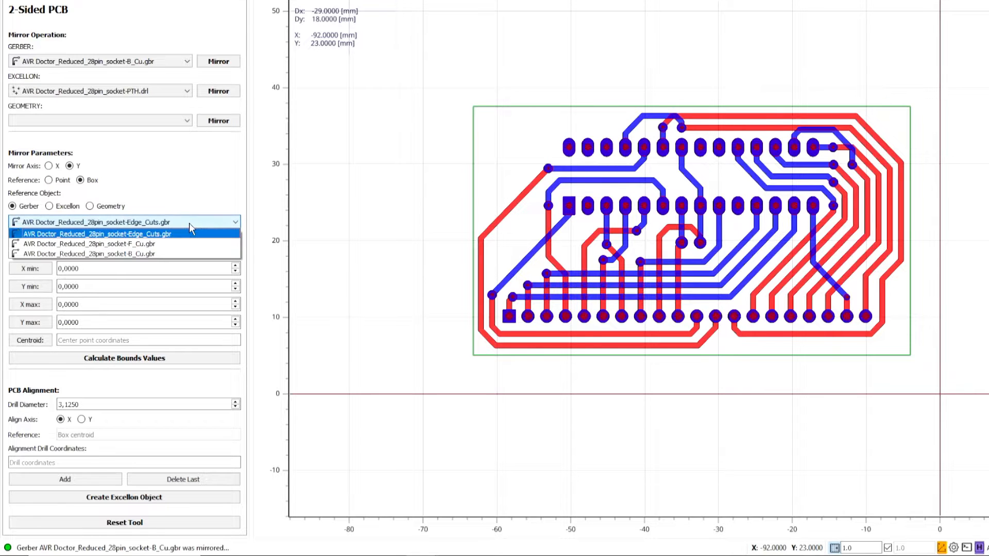
left_click(206, 191)
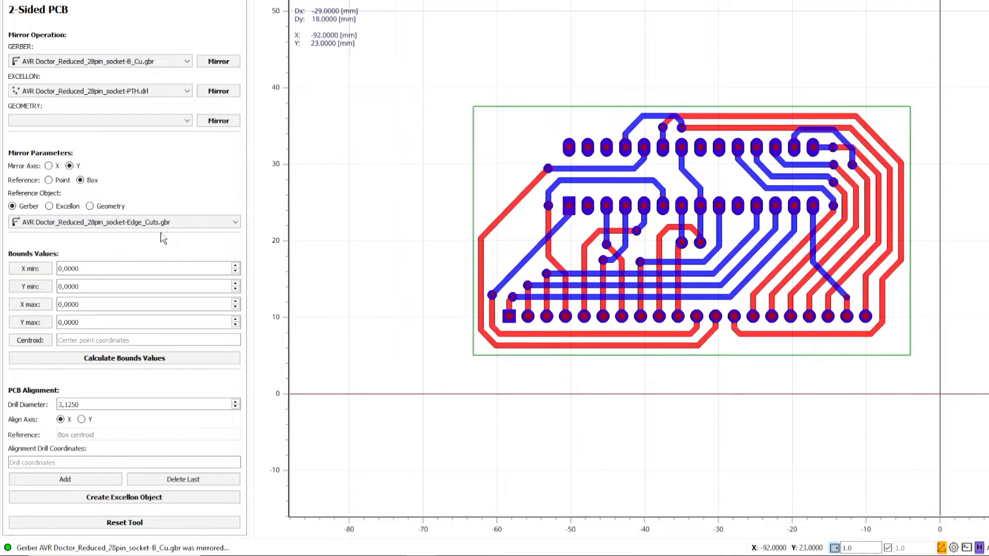
left_click(215, 66)
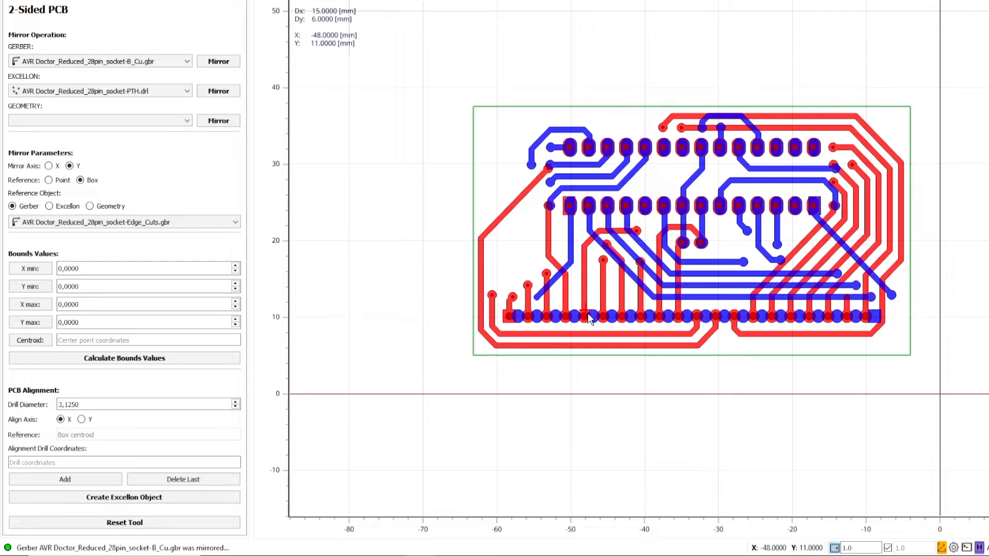
- Mirror the PTH drill file and the Edge_Cuts Gerber across Y with the same box reference
left_click(136, 93)
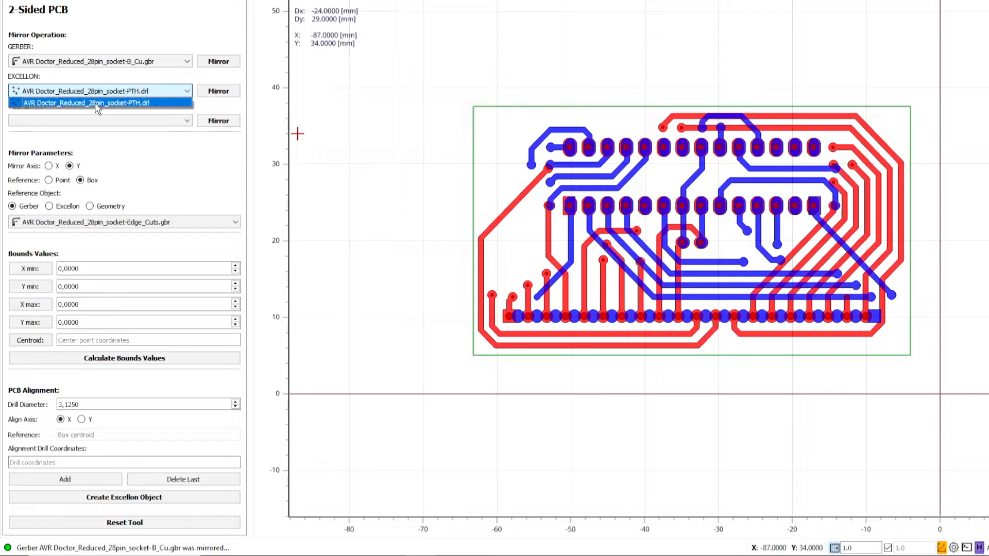
left_click(164, 158)
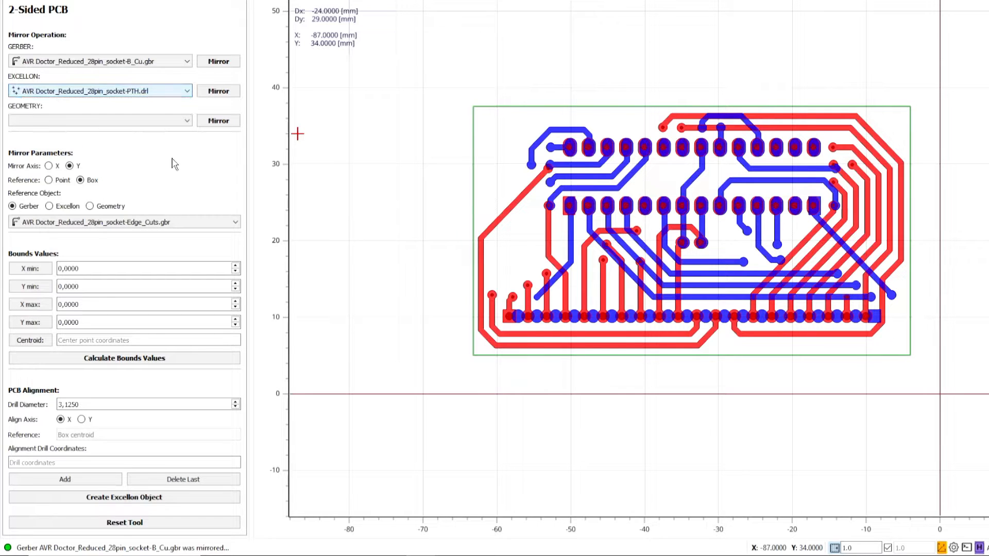
left_click(220, 98)
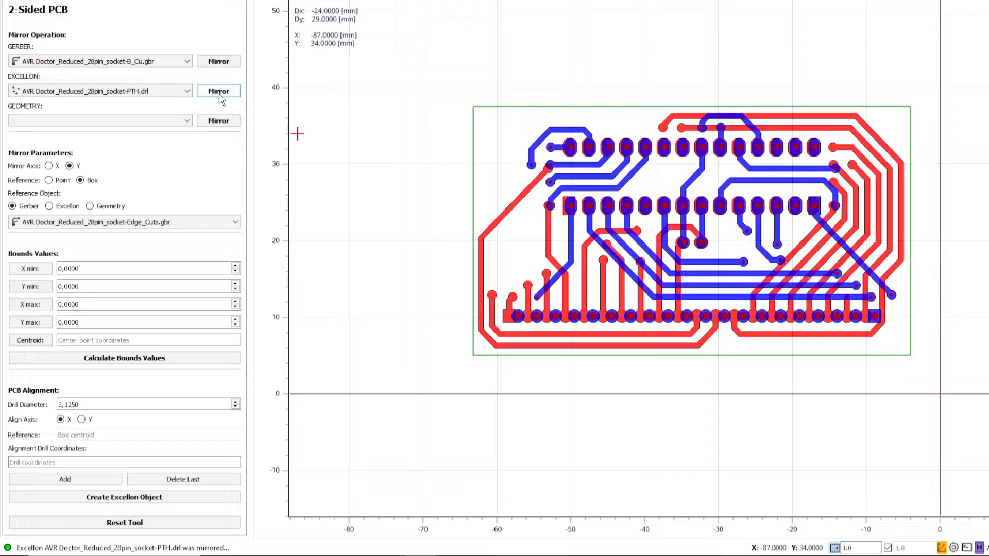
left_click(187, 63)
left_click(186, 73)
left_click(217, 62)
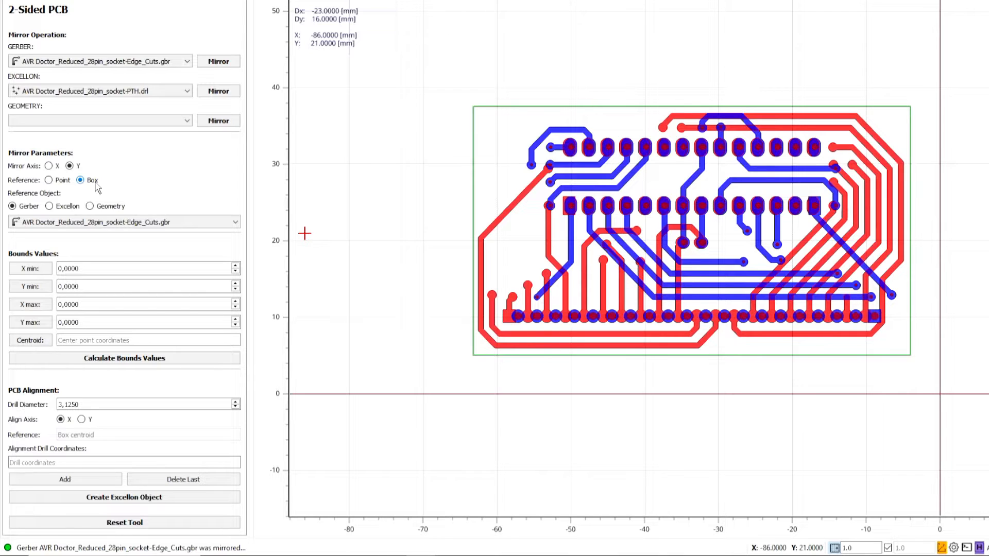
- Set the PCB alignment drill diameter to 2.5 mm and the align axis to Y
left_click(98, 405)
type("2,5")
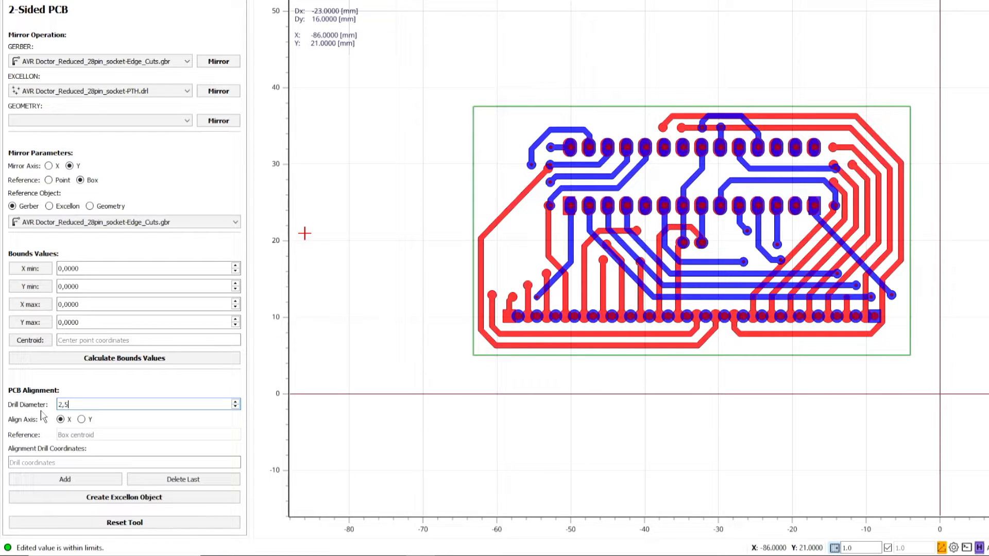
left_click(82, 419)
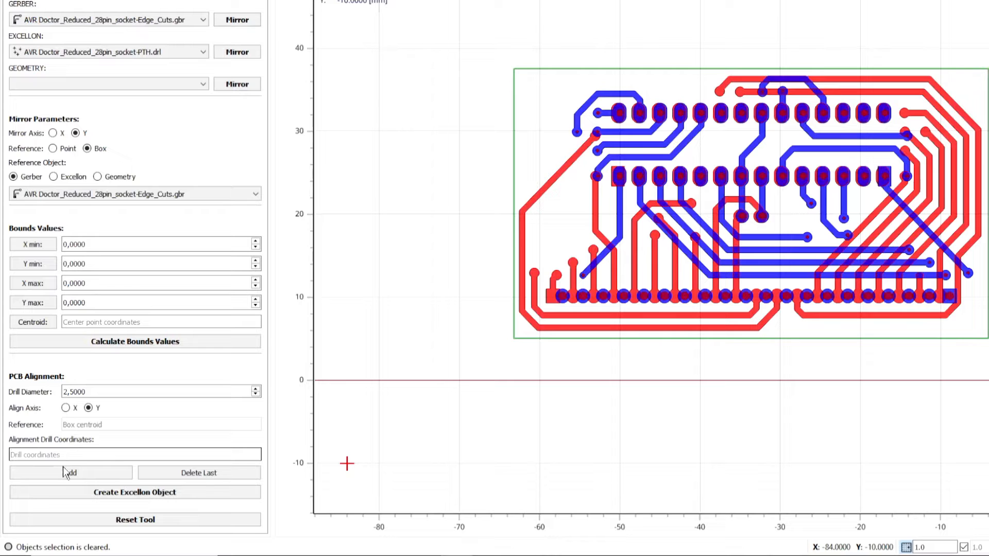
- Add alignment drill coordinates (8, 6) and (8, 36) and create the alignment Excellon object
left_click(69, 474)
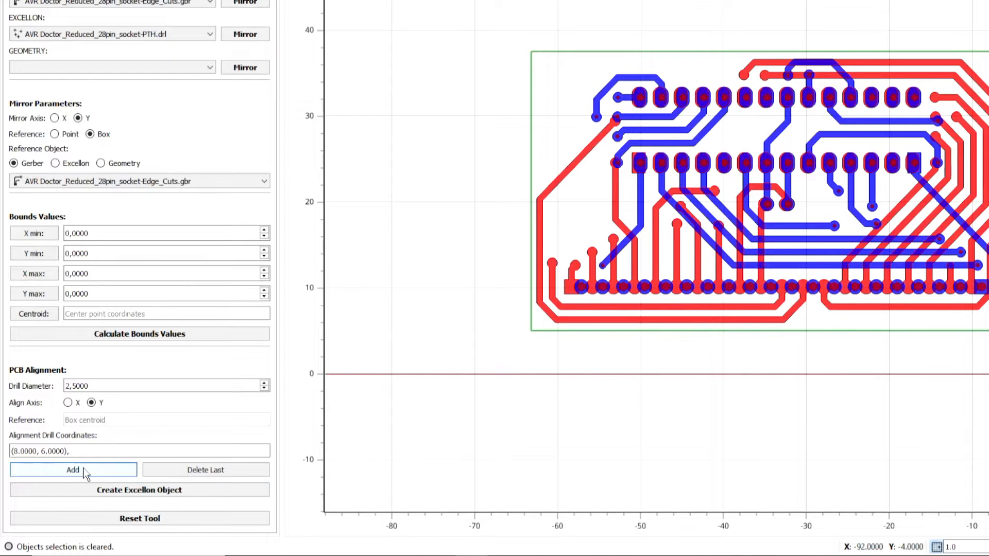
left_click(85, 471)
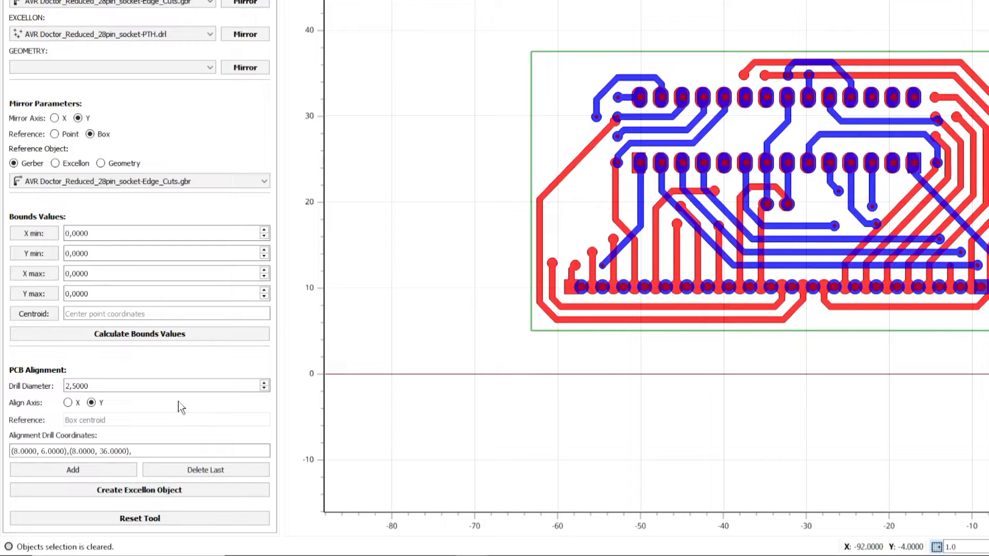
left_click(149, 494)
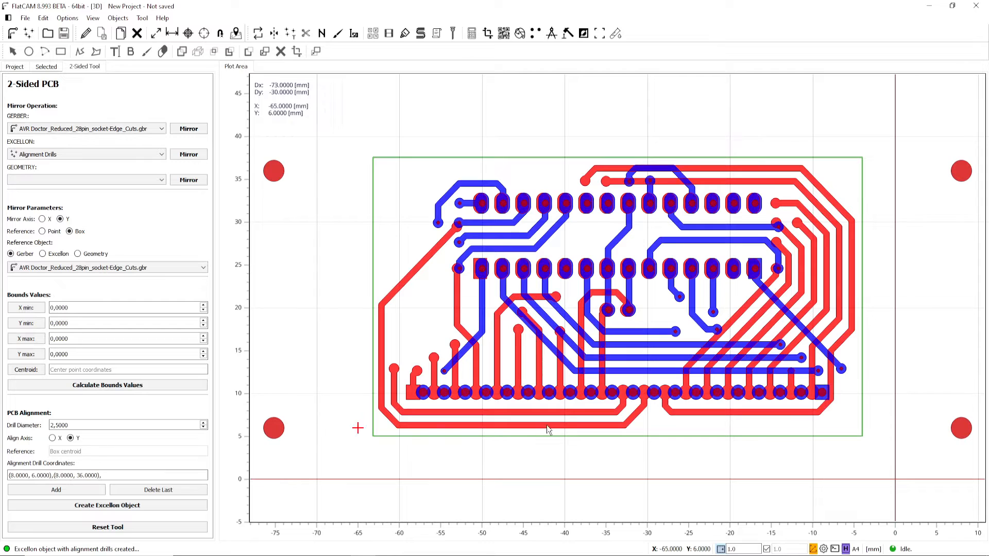
- Open the Alignment Drills object's properties and set its milling tool diameter to 2.5 mm
left_click(15, 67)
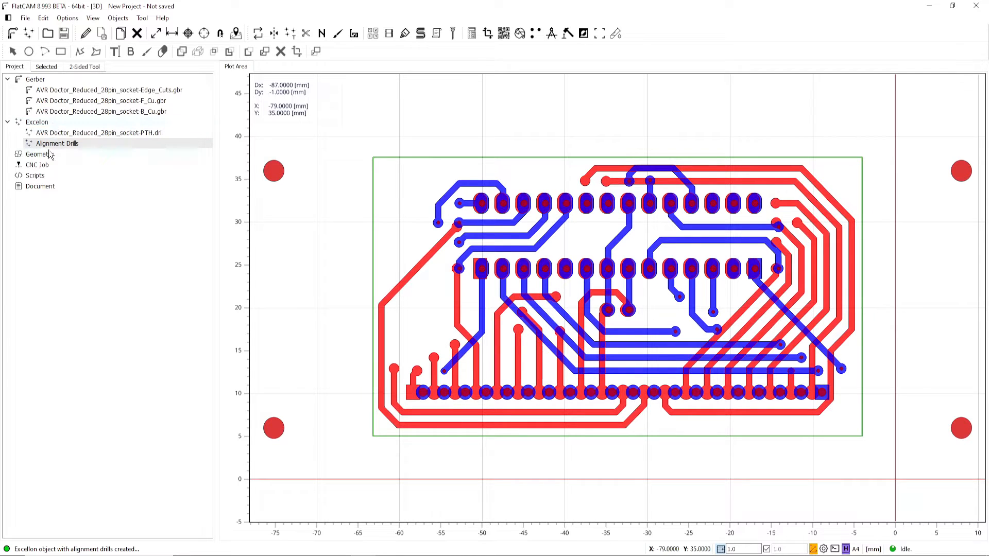
left_click(62, 146)
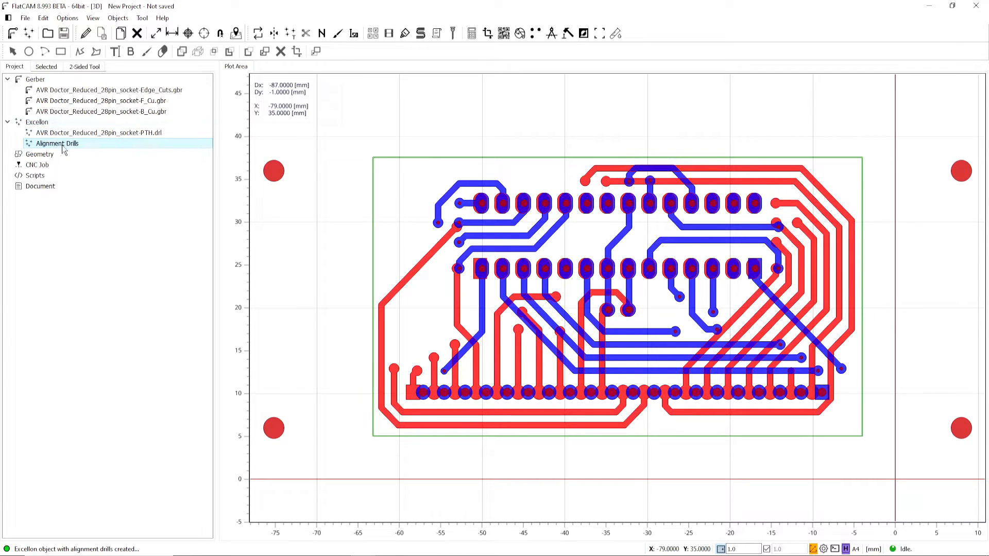
double_click(89, 144)
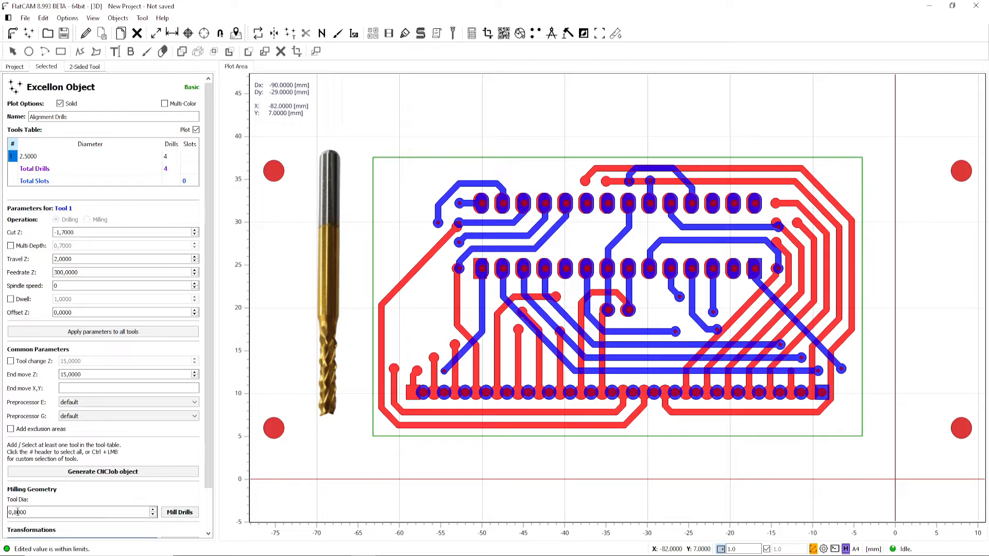
left_click(44, 511)
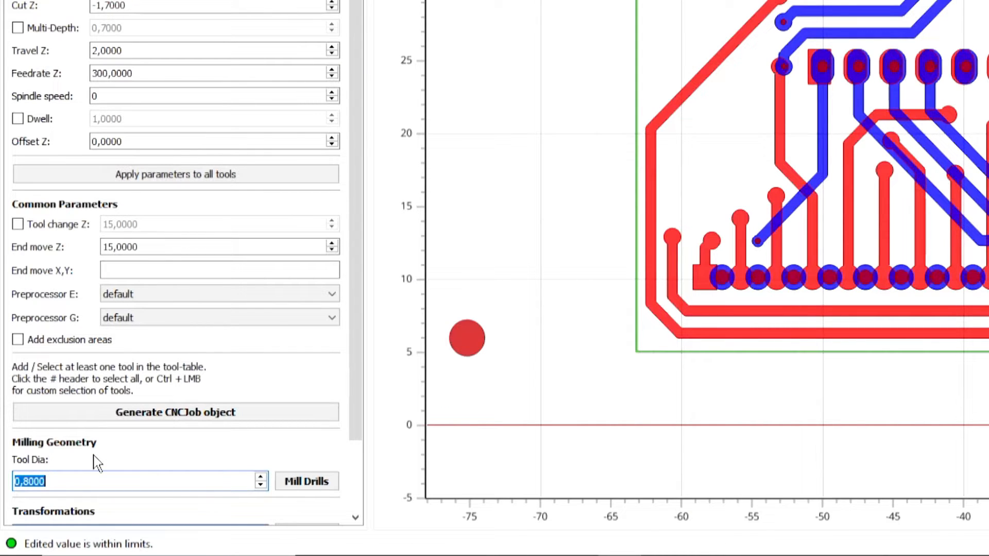
type("2,5")
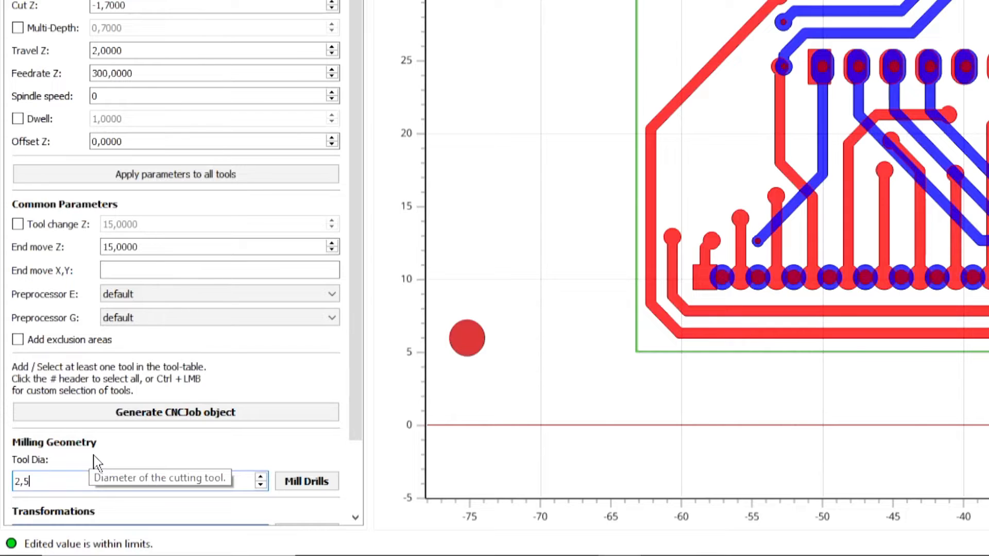
key("Return")
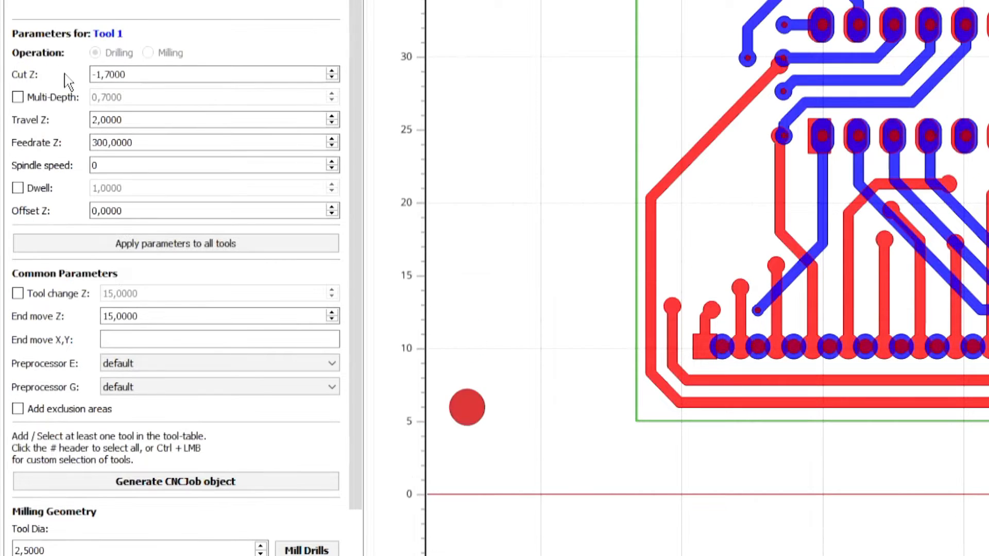
- Set the alignment drills' Cut Z to -7 mm
left_click(154, 76)
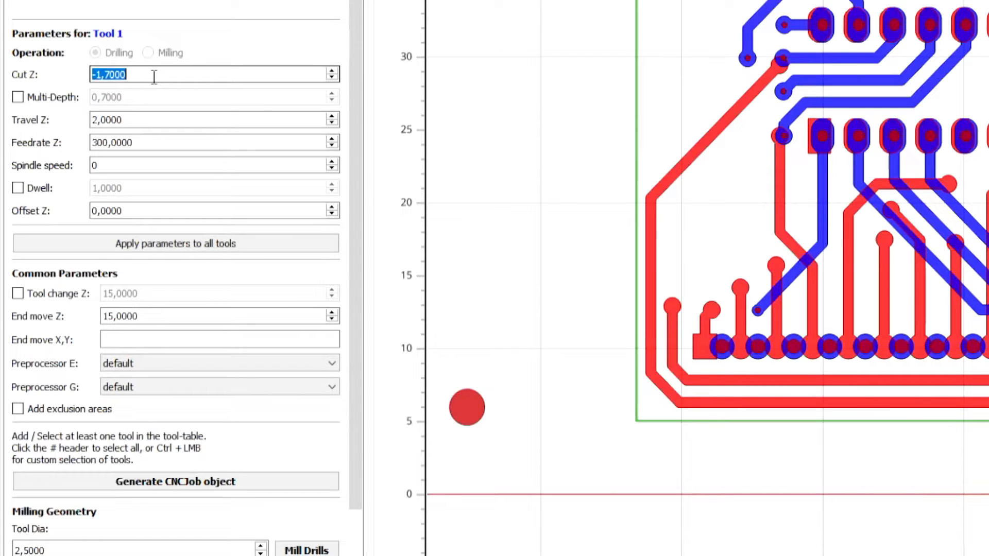
left_click(154, 76)
key("shift+Left")
key("shift+Left")
key("shift+Left")
key("shift+Left")
key("shift+Left")
key("shift+Left")
type("7")
key("Tab")
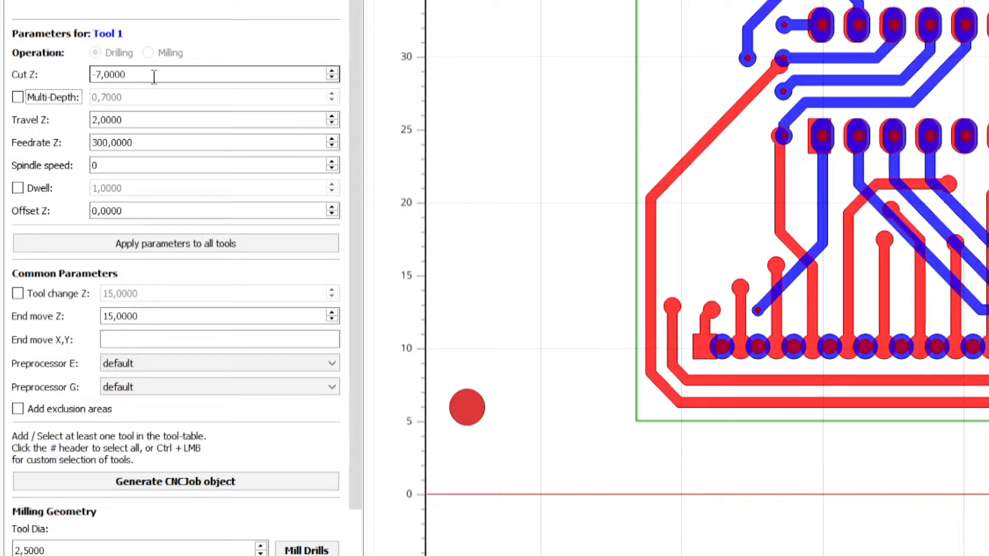
- Enable Multi-Depth for the alignment drills with a depth of 3.5 mm per pass
left_click(113, 119)
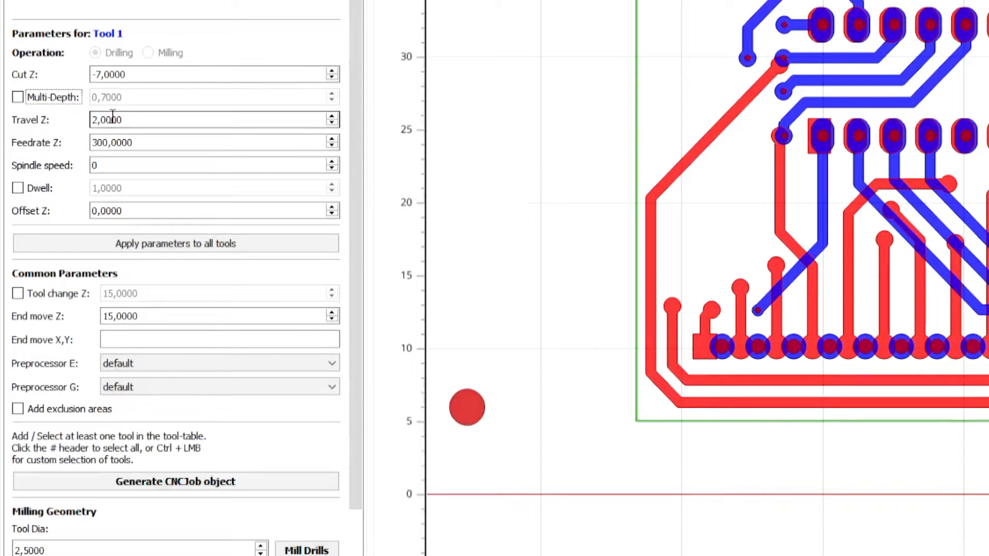
left_click(18, 97)
left_click(181, 97)
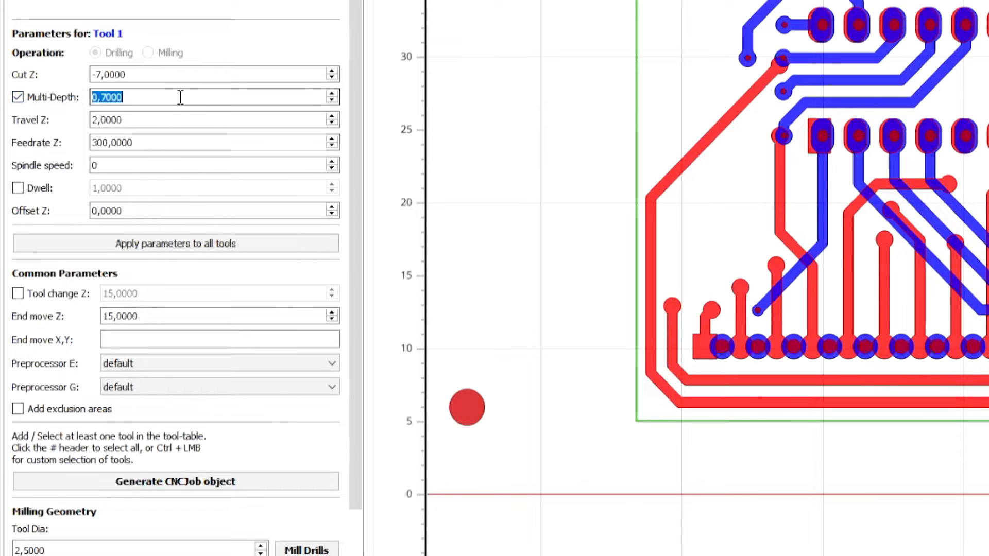
type("3,5")
key("Return")
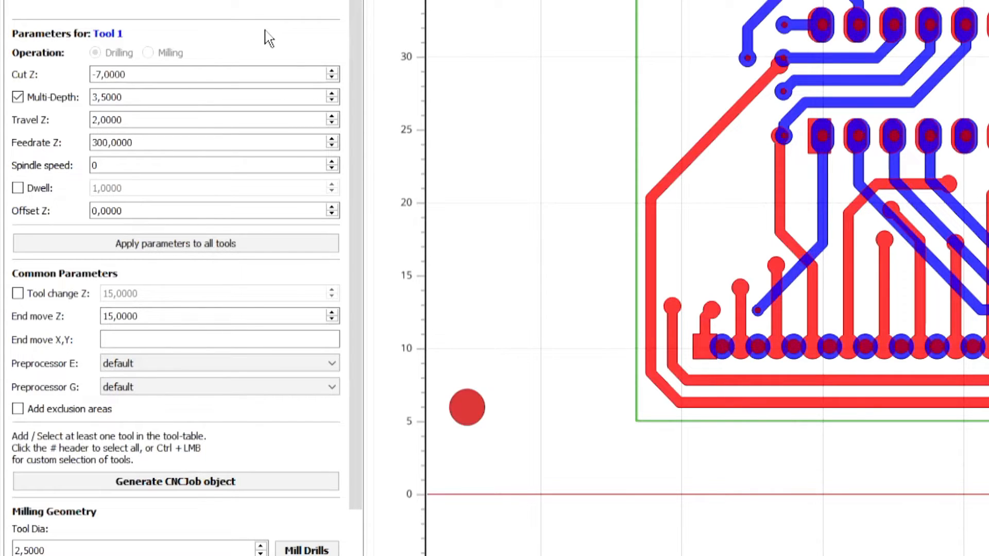
- Set the alignment drills' Feedrate Z to 50
left_click(181, 75)
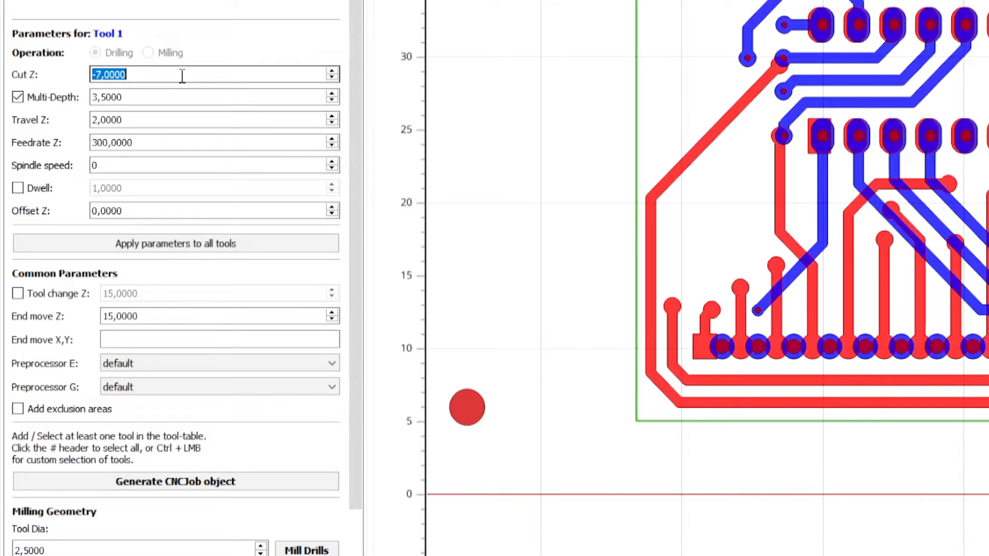
left_click(171, 117)
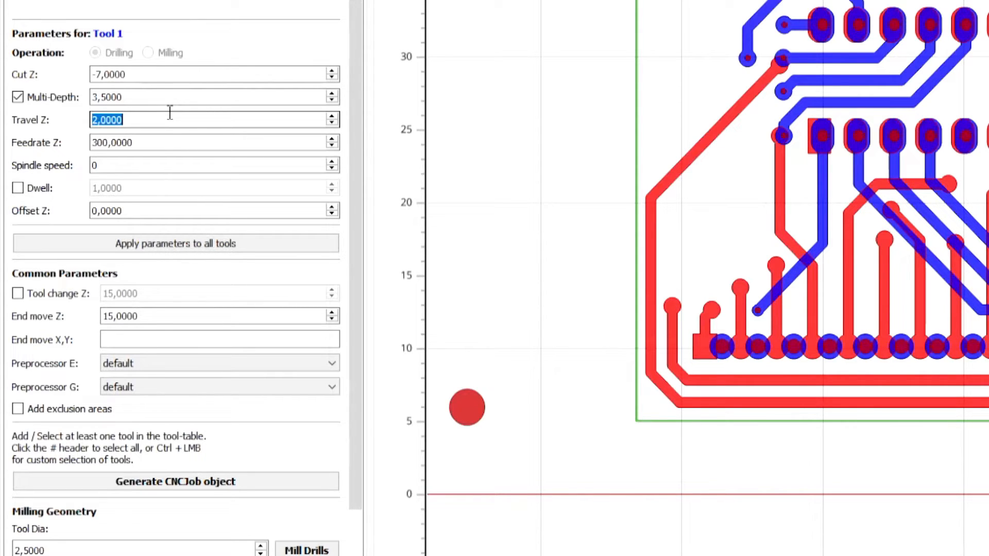
left_click(166, 143)
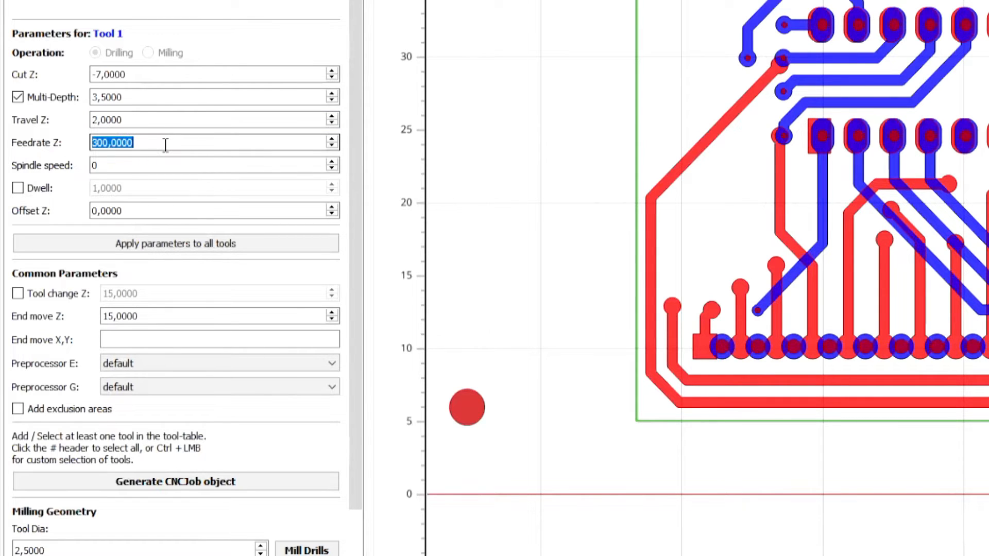
type("50")
key("Return")
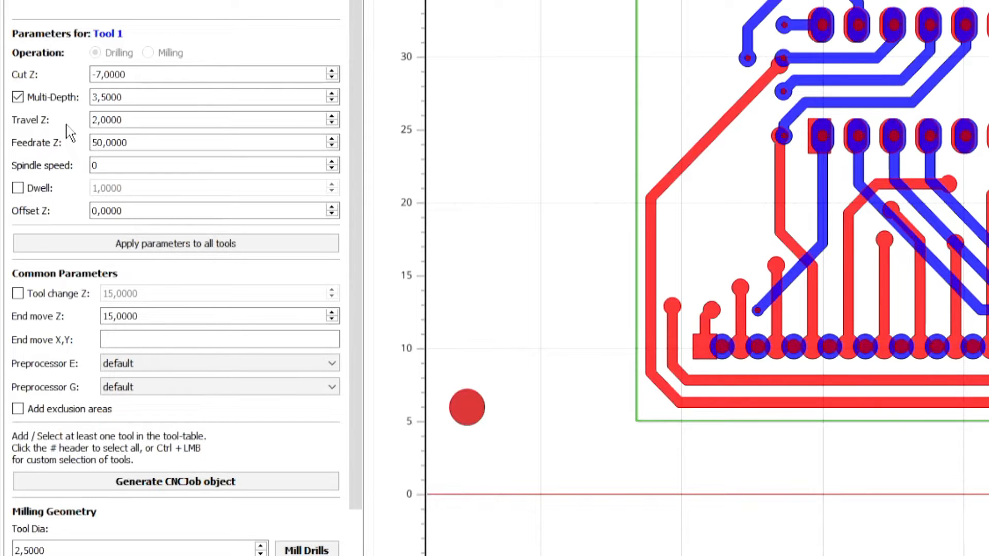
- Generate the alignment drills' CNC job and save its G-code as Alignment Drills_cnc.nc
left_click(165, 316)
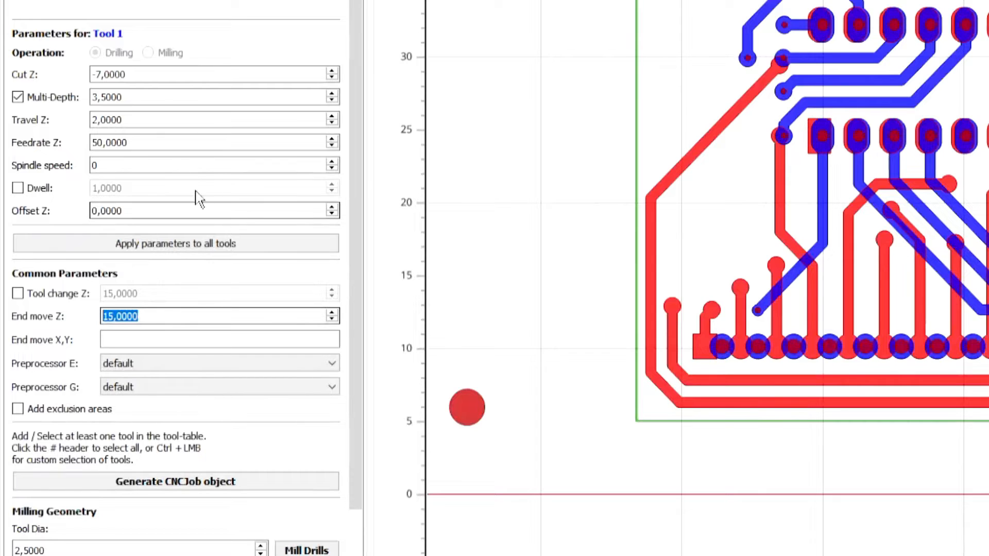
triple_click(174, 74)
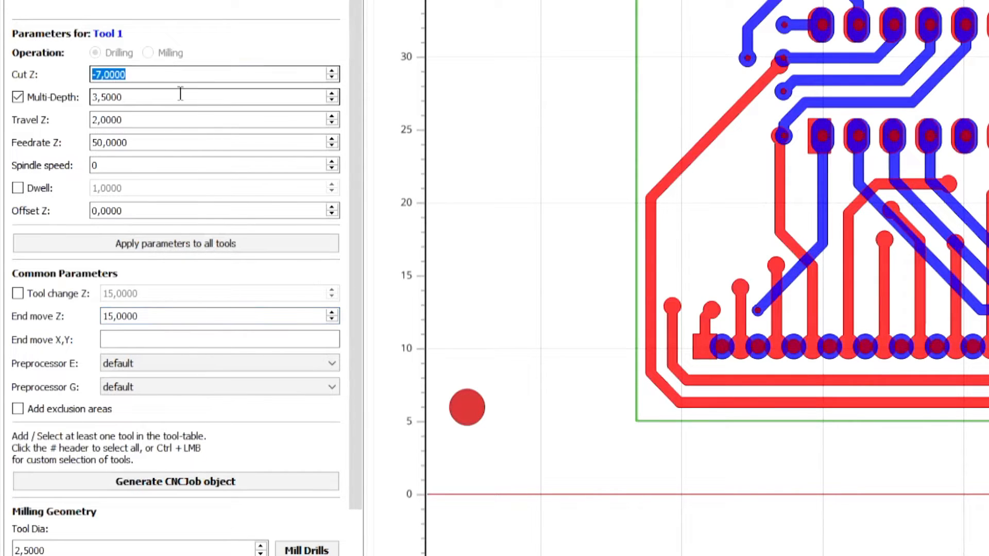
triple_click(181, 94)
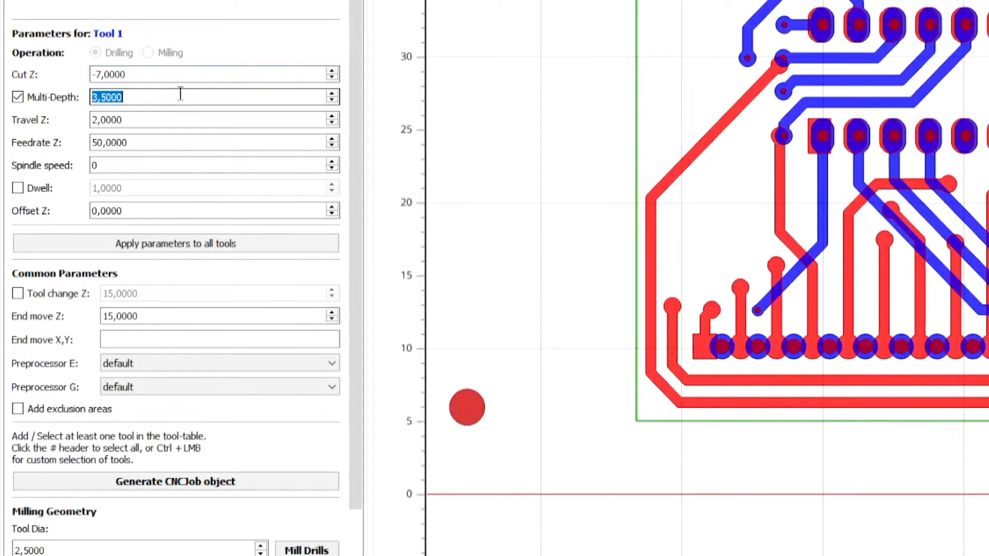
triple_click(207, 141)
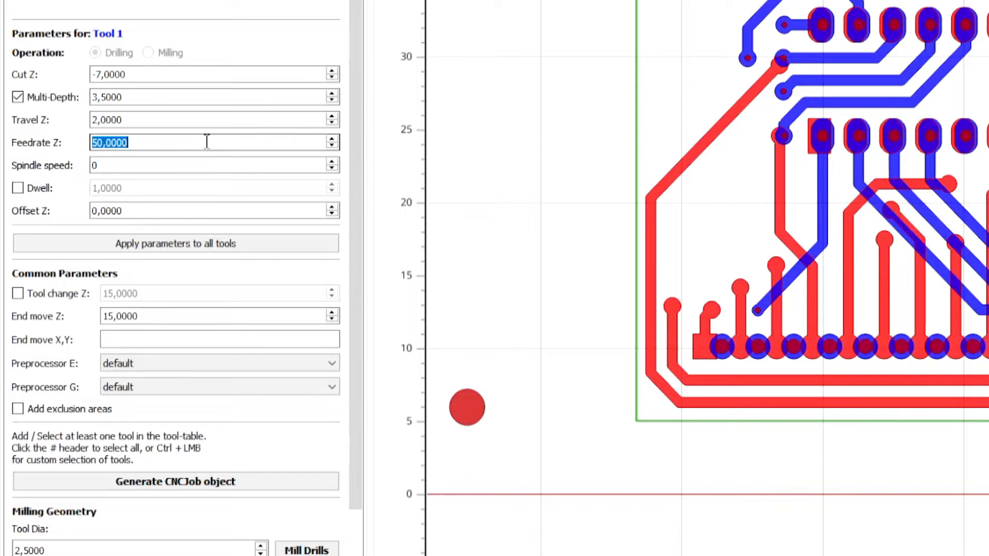
triple_click(195, 315)
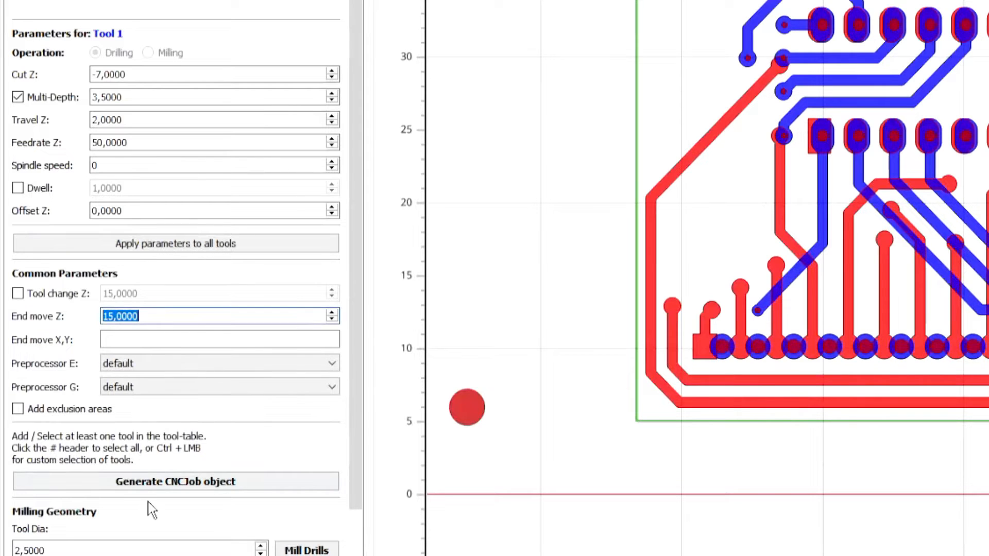
left_click(171, 488)
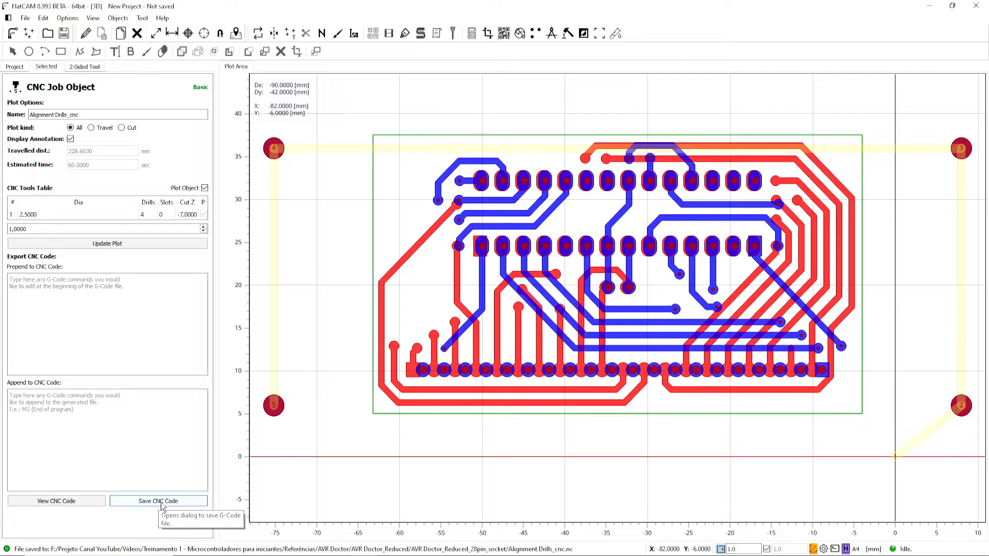
- Open the properties of the AVR Doctor_Reduced_28pin_socket-PTH.drl Excellon object and set Cut Z to -2 mm for its tools
left_click(16, 68)
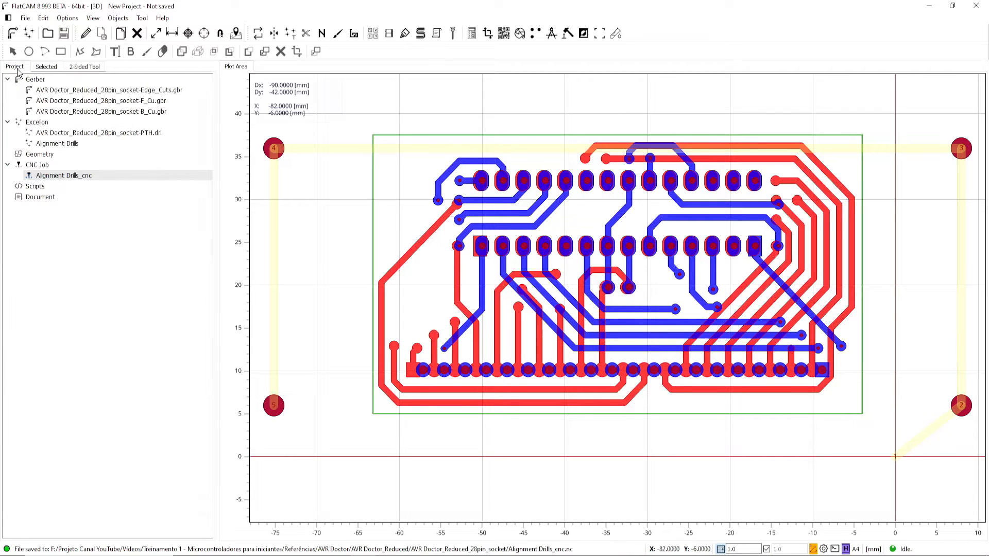
double_click(117, 137)
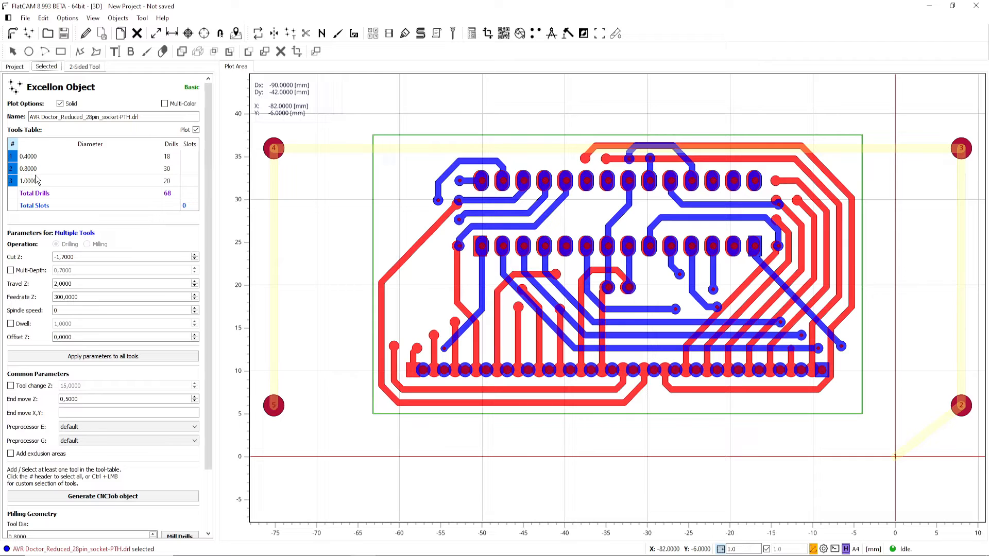
left_click(74, 258)
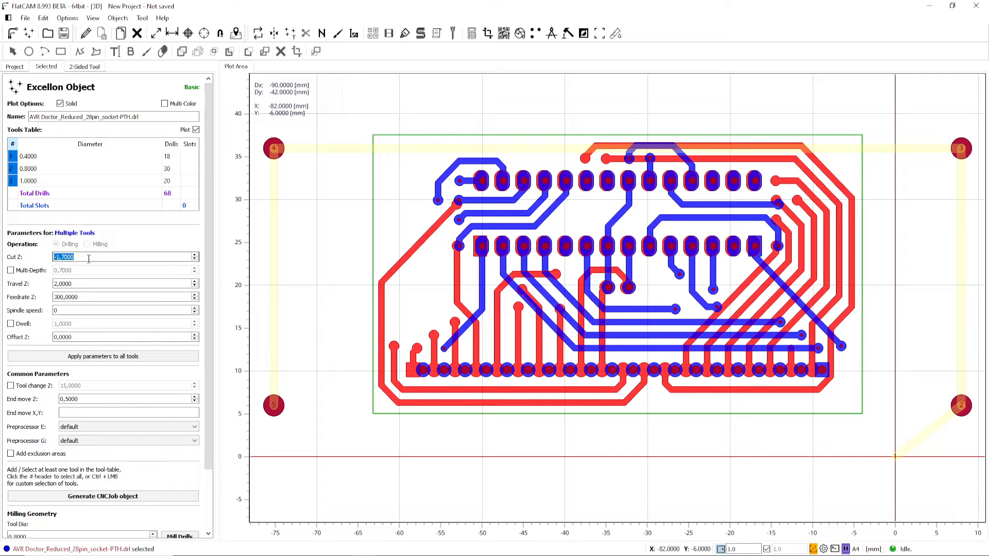
type("-2")
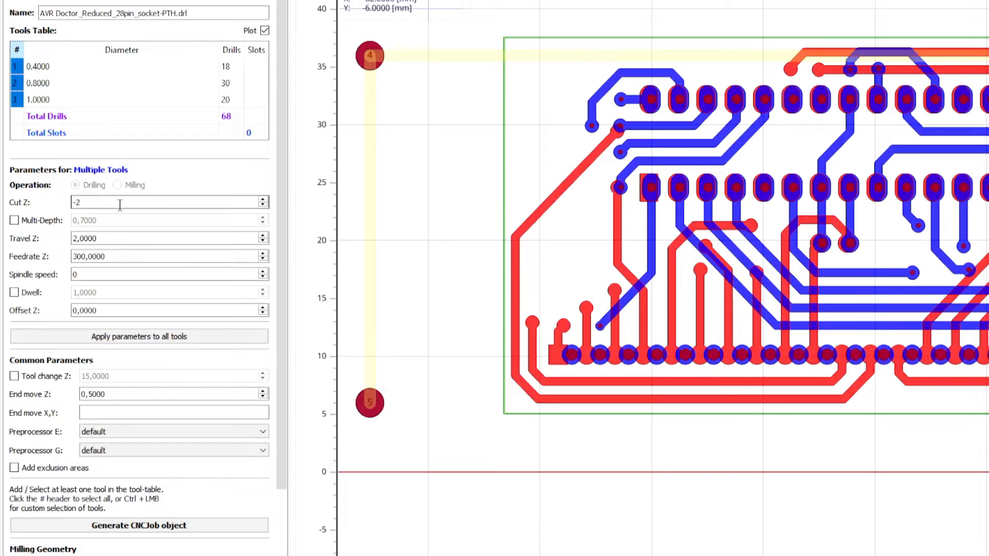
key("Tab")
- Set the PTH drills' Feedrate Z to 50 and End move Z to 15 mm
double_click(120, 237)
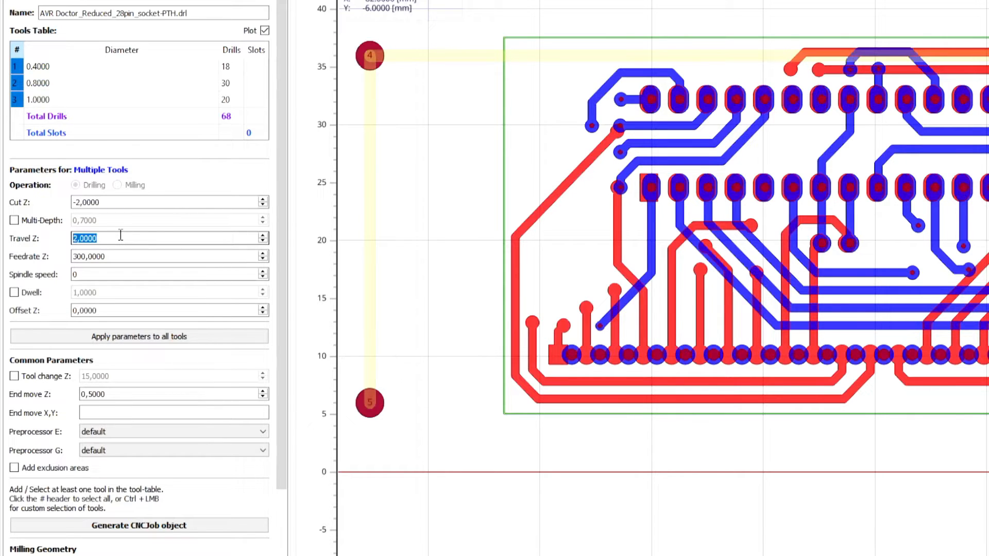
double_click(131, 256)
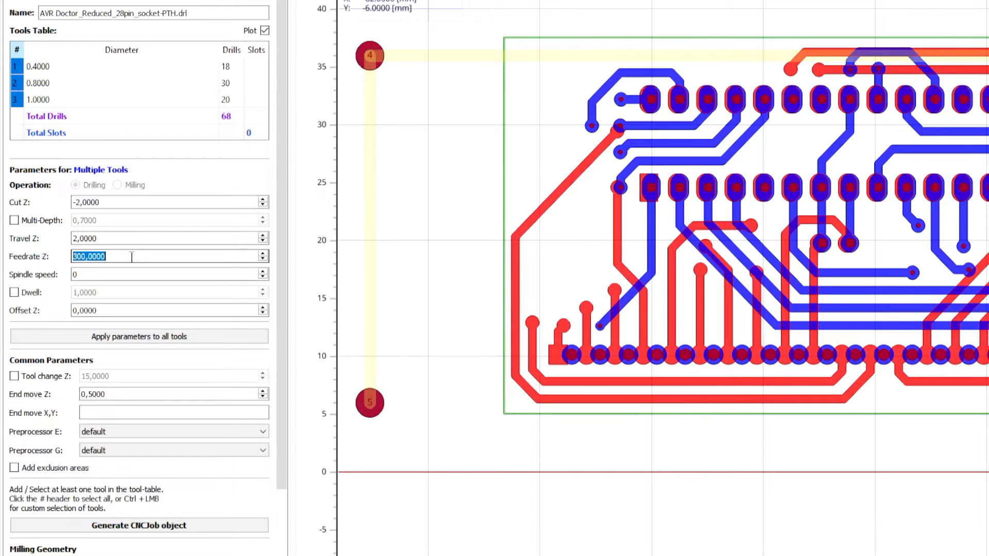
type("50")
key("Tab")
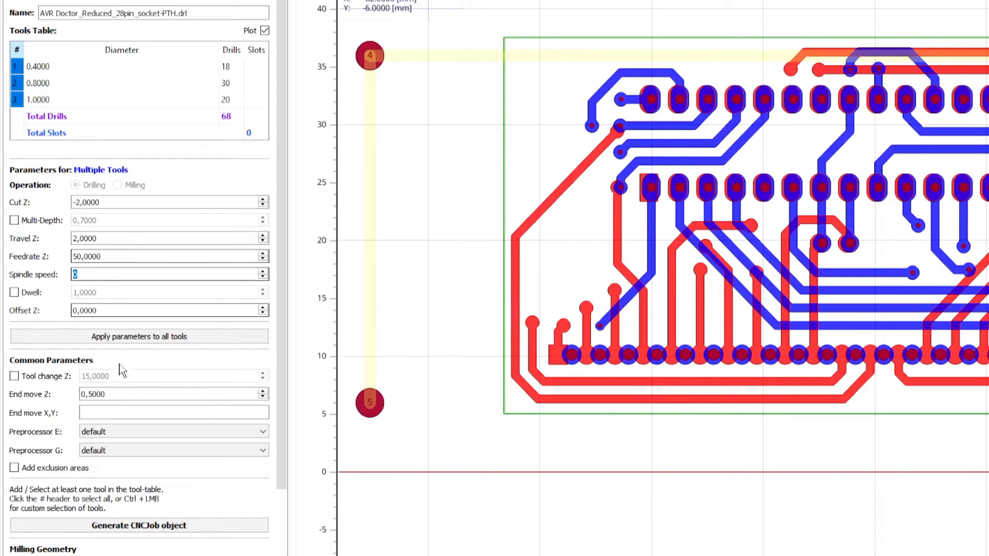
left_click(114, 394)
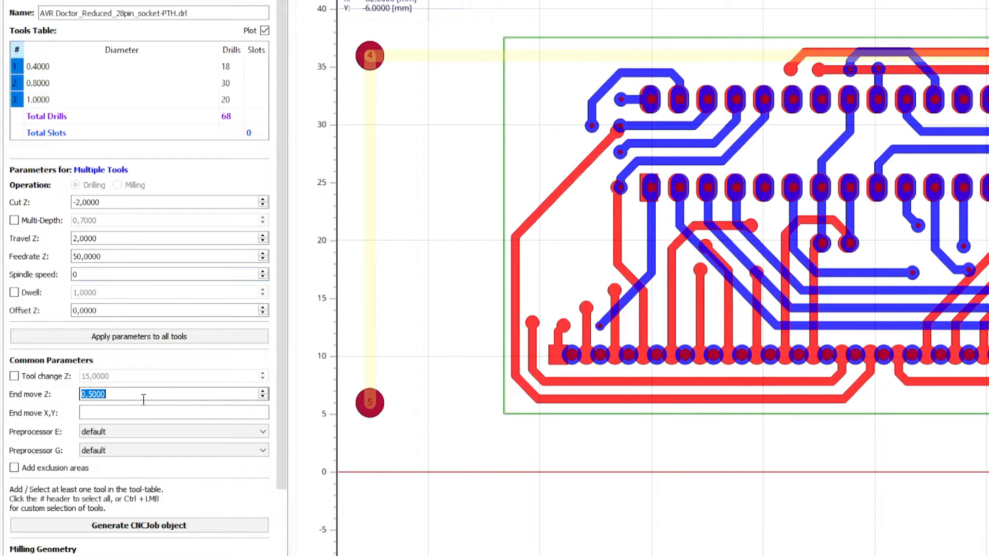
type("15")
left_click(155, 414)
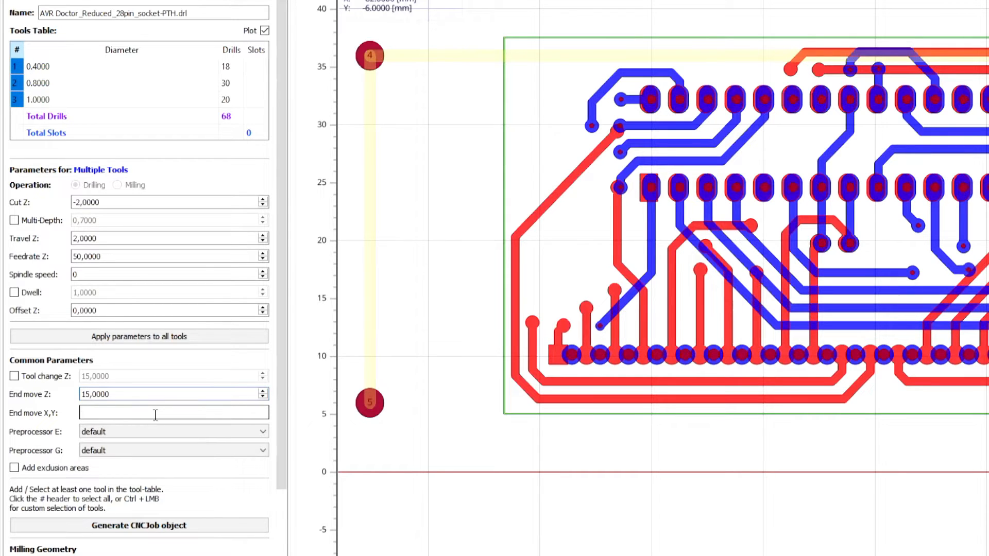
- Generate the PTH drills' CNC job and save its G-code as AVR Doctor_Reduced_28pin_socket-PTH.drl_cnc.nc
scroll(181, 468, "down", 1)
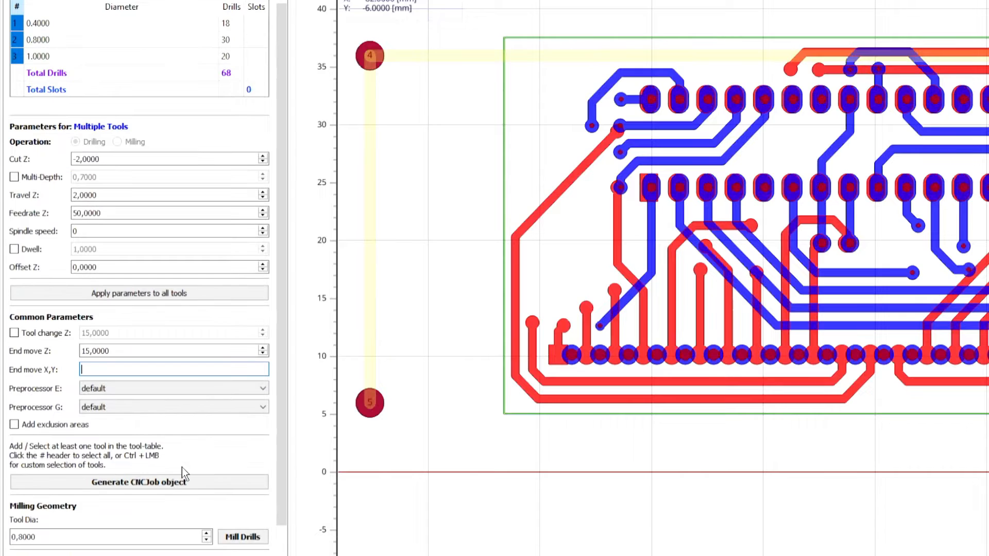
left_click(45, 535)
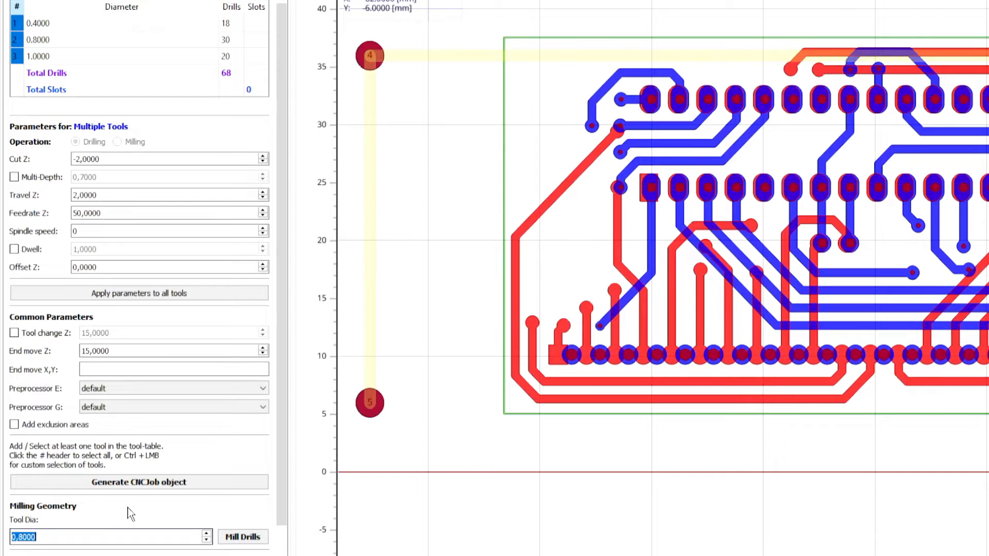
left_click(149, 484)
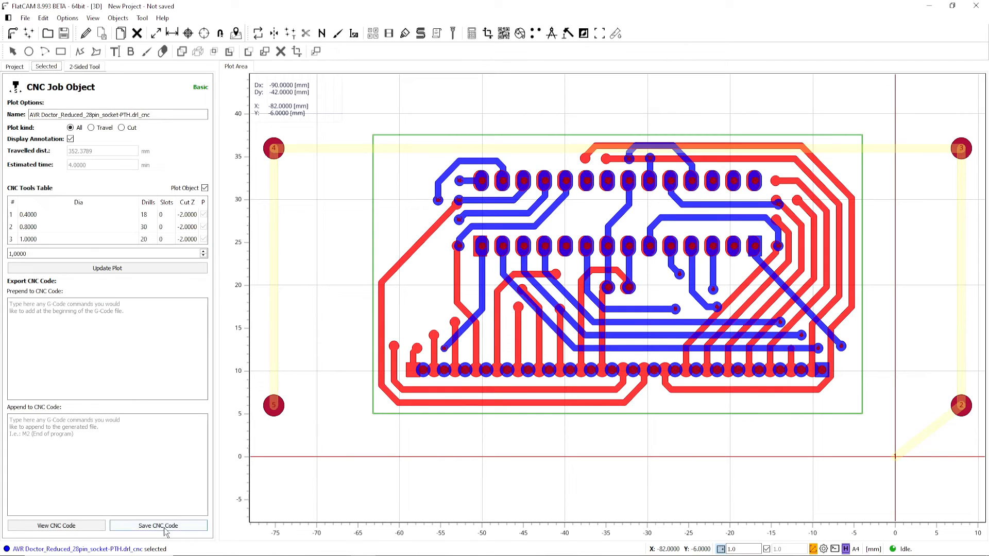
left_click(158, 526)
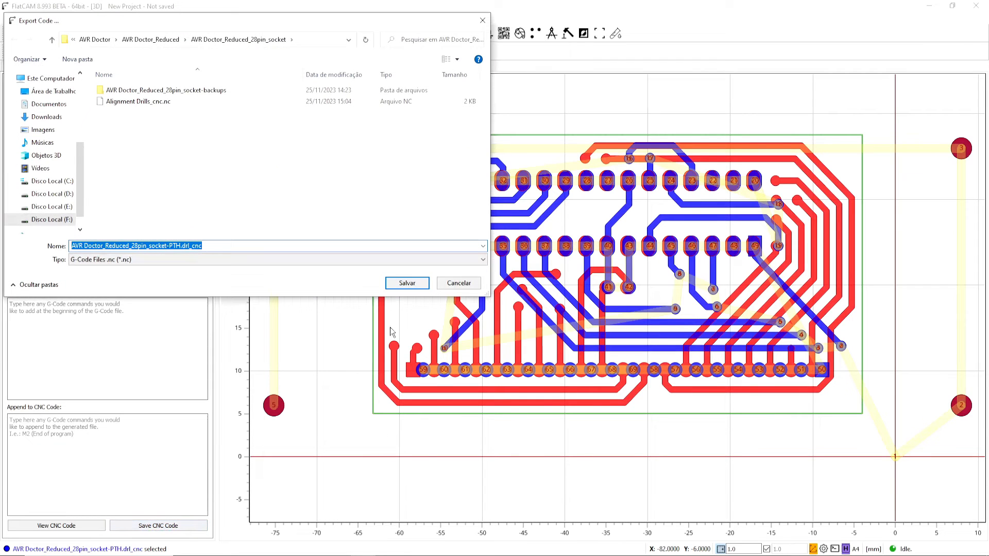
left_click(407, 283)
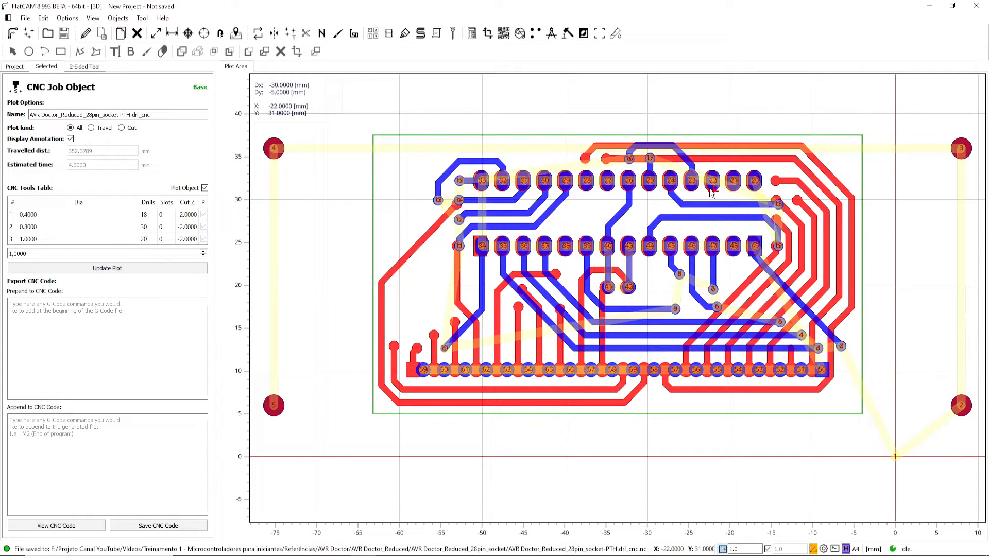
- Start the Cutout Tool for the Edge_Cuts Gerber and set the tool diameter to 2.5 mm
key("1")
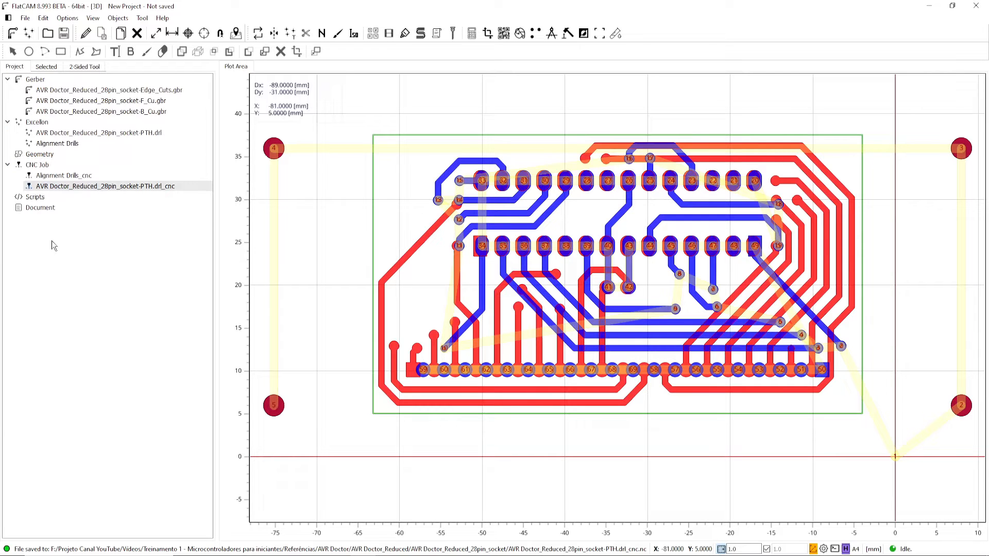
left_click(73, 92)
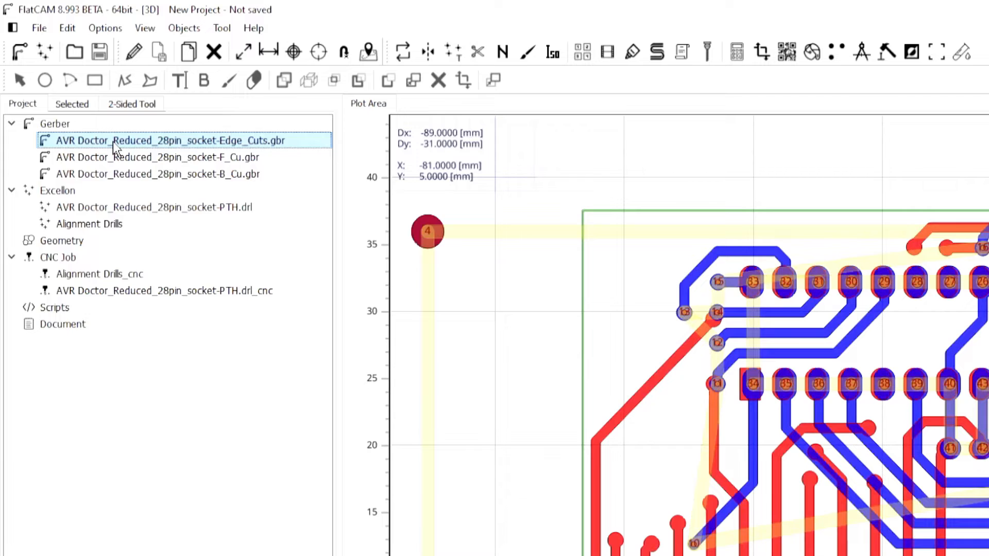
double_click(74, 94)
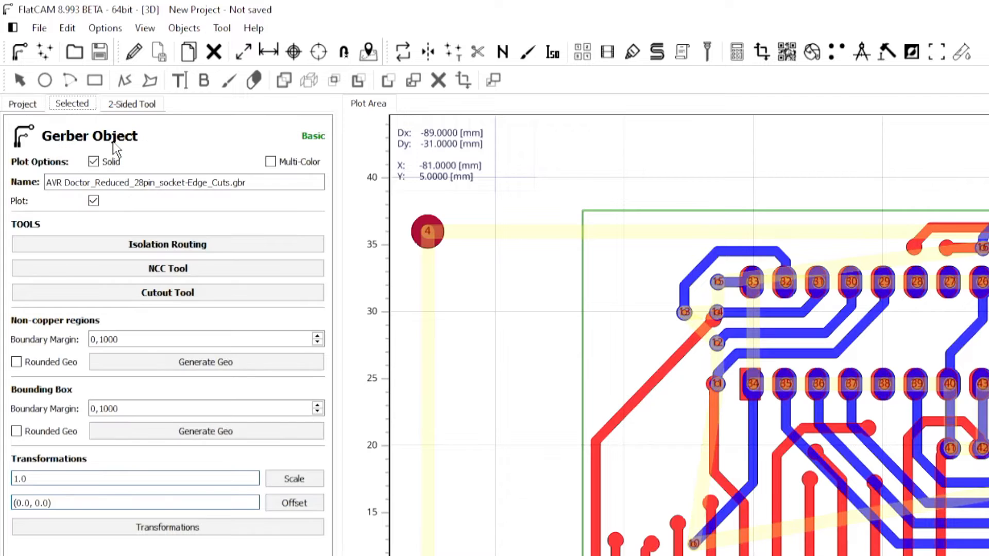
left_click(163, 297)
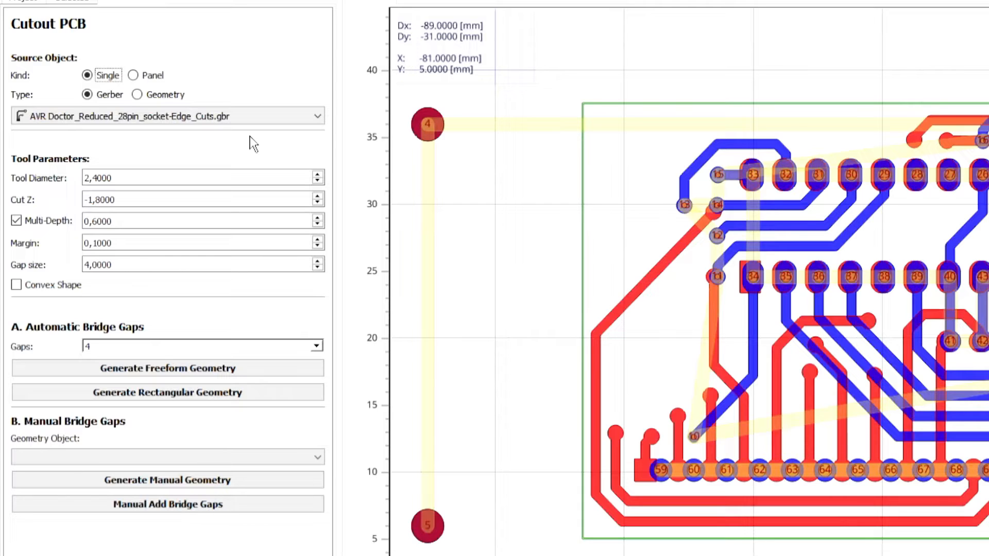
double_click(189, 178)
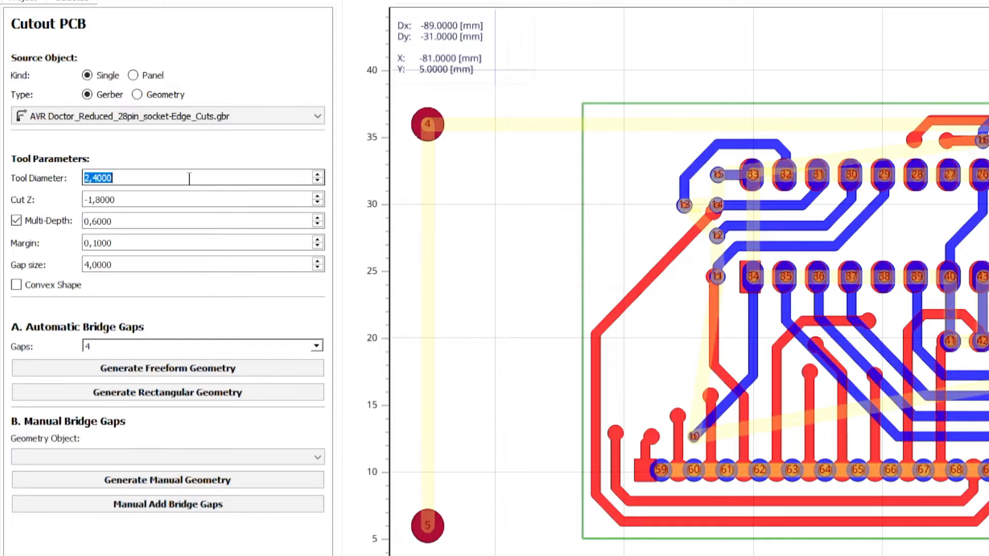
type("2,5")
key("Tab")
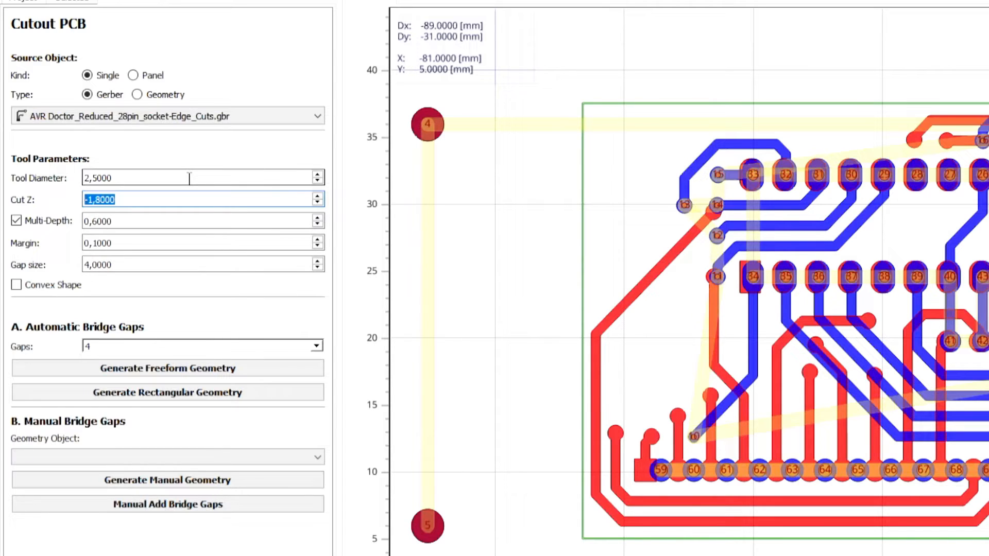
- Set the board cutout's margin to 0 and its gap size to 2 mm
left_click(150, 225)
double_click(156, 219)
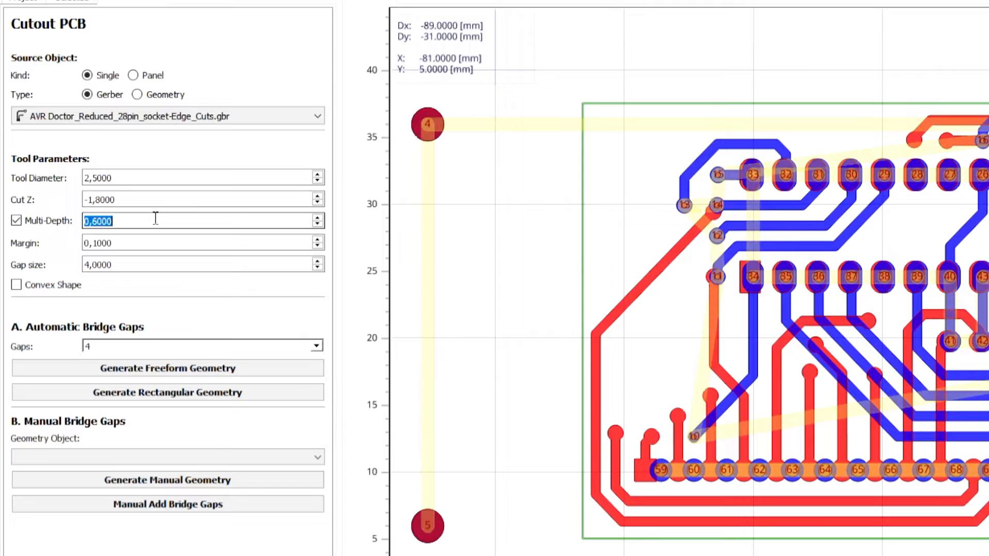
left_click(143, 238)
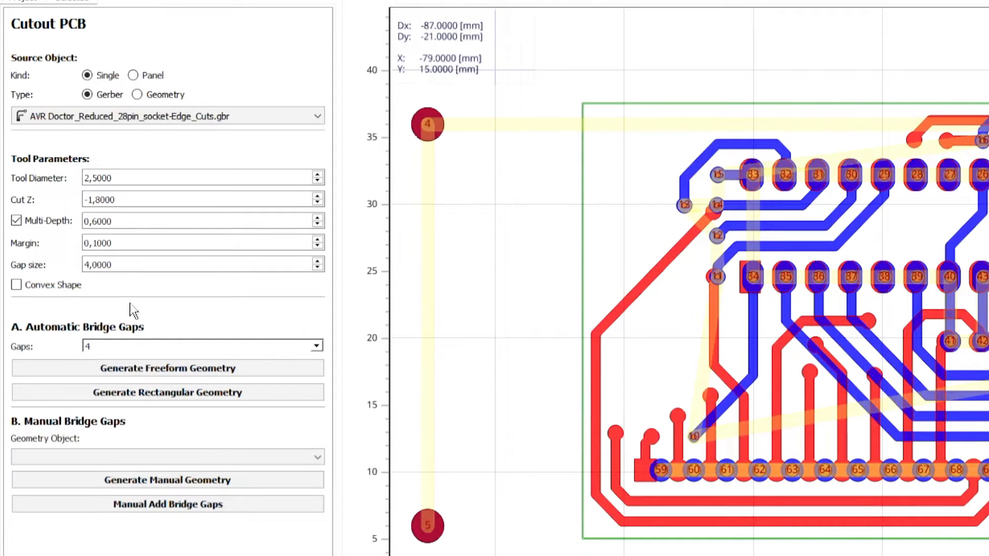
left_click(130, 244)
type("0")
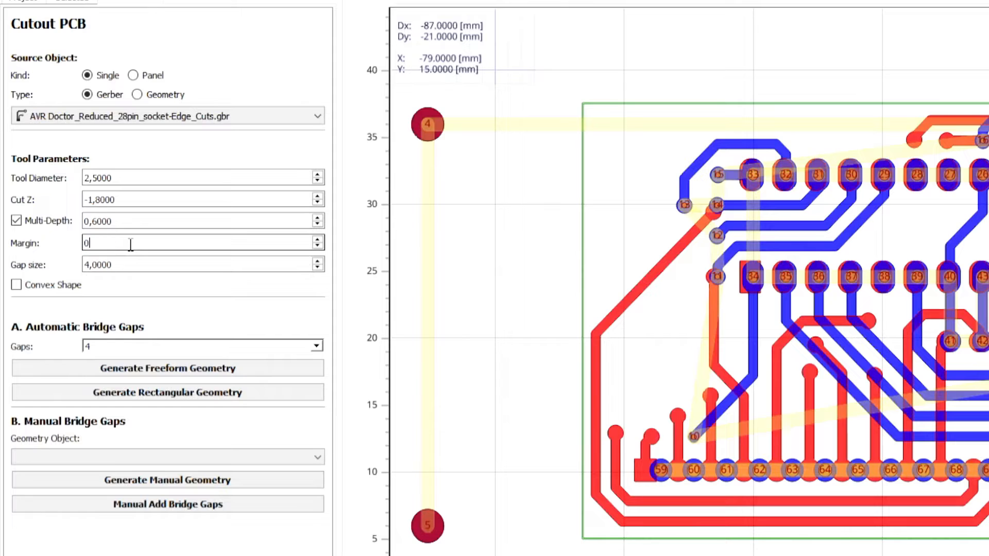
left_click(145, 264)
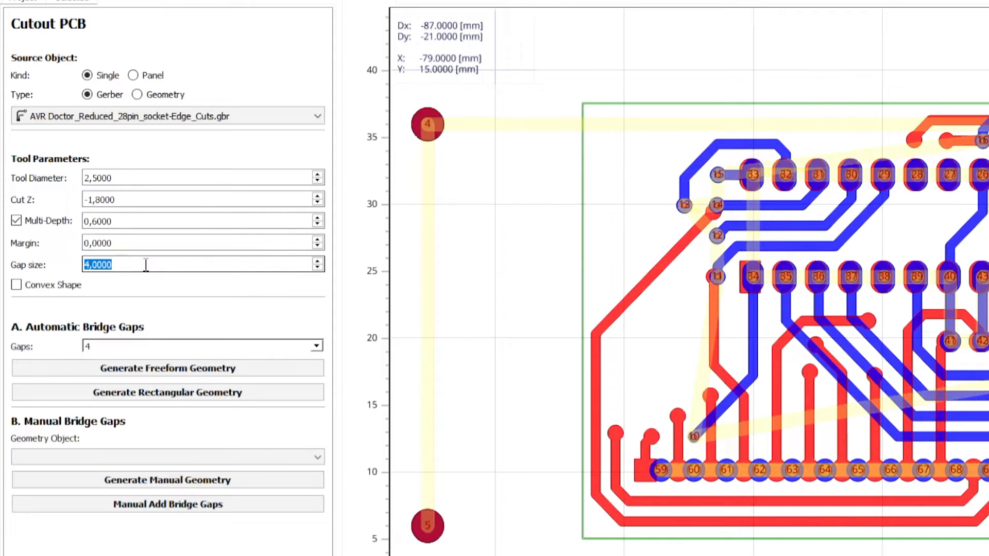
type("2")
left_click(144, 307)
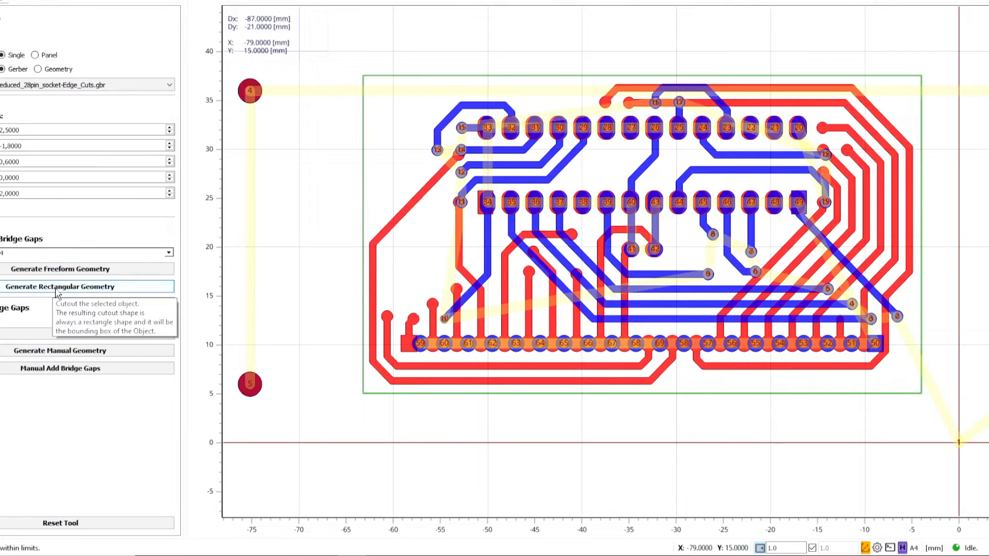
- Generate the rectangular cutout geometry with 4 bridge gaps and select its 2.5 mm tool for editing
left_click(57, 289)
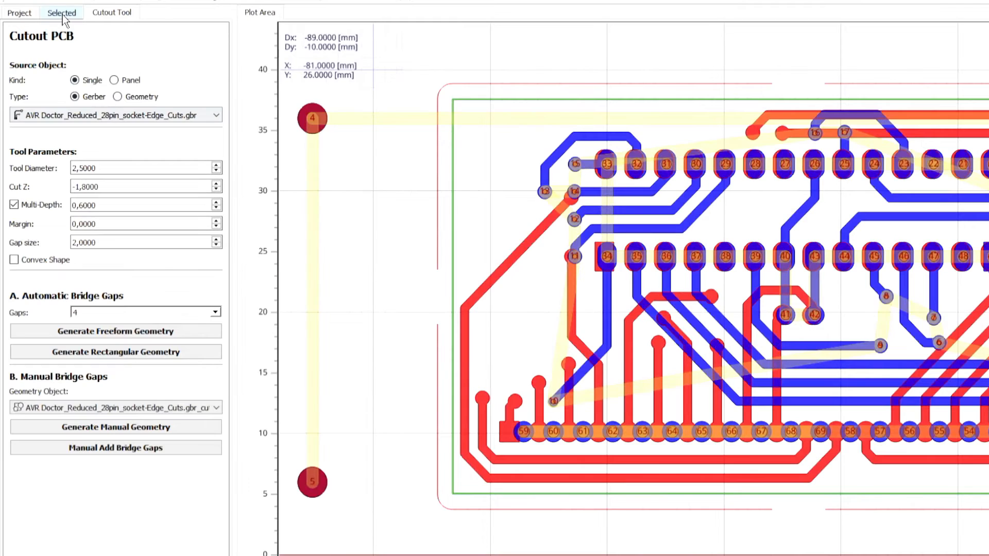
left_click(0, 0)
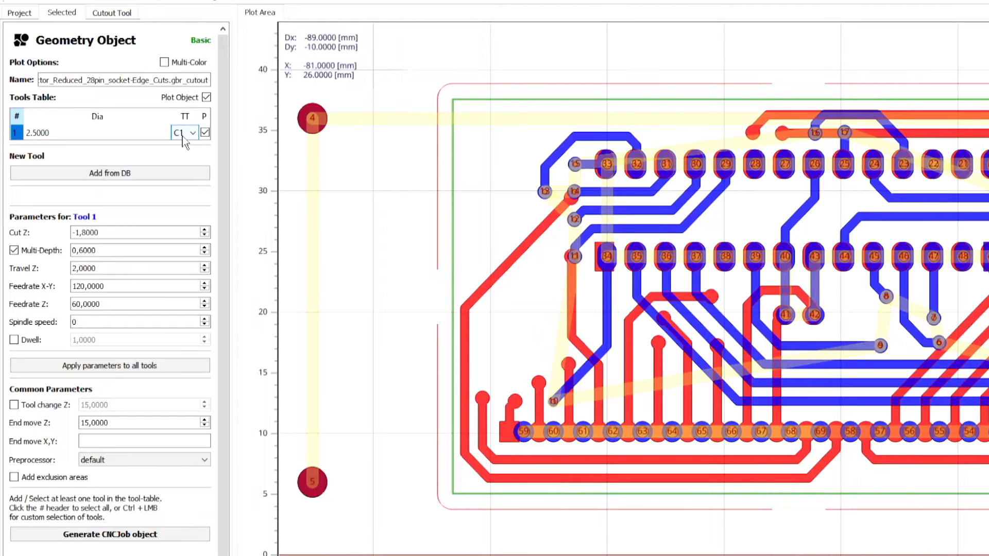
left_click(50, 135)
left_click(17, 135)
- Set the cutout tool's Feedrate X-Y to 100 and Feedrate Z to 50
left_click(133, 287)
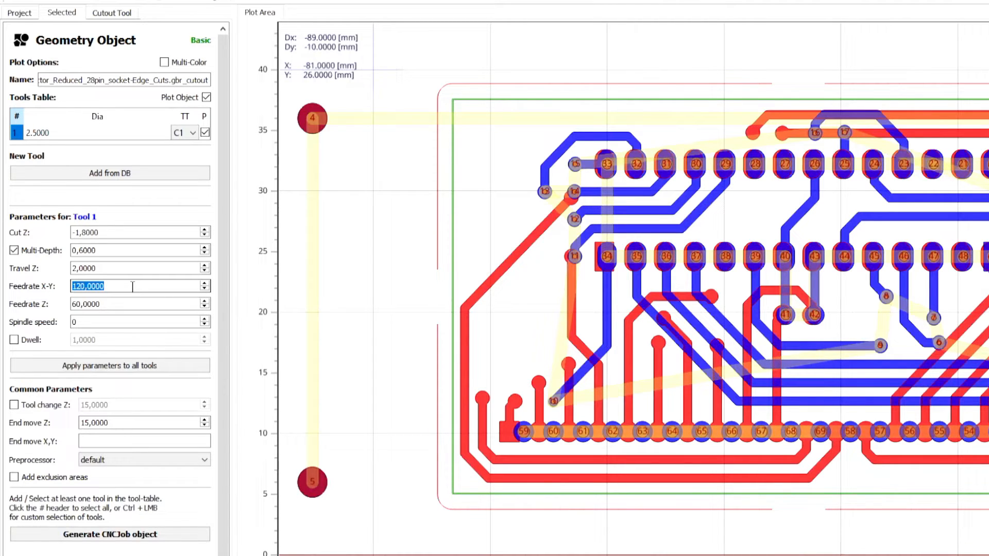
type("100")
key("Tab")
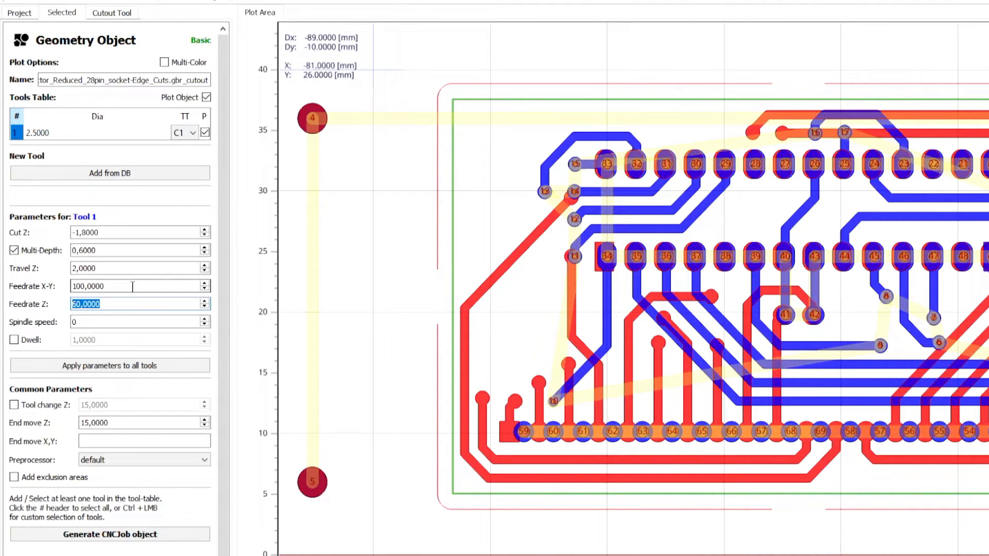
type("50")
key("Tab")
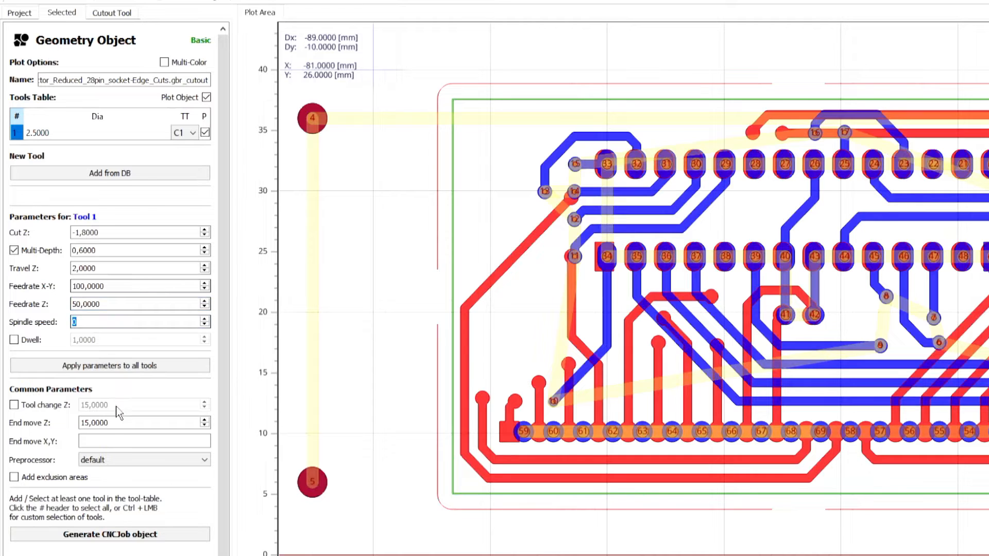
left_click(118, 424)
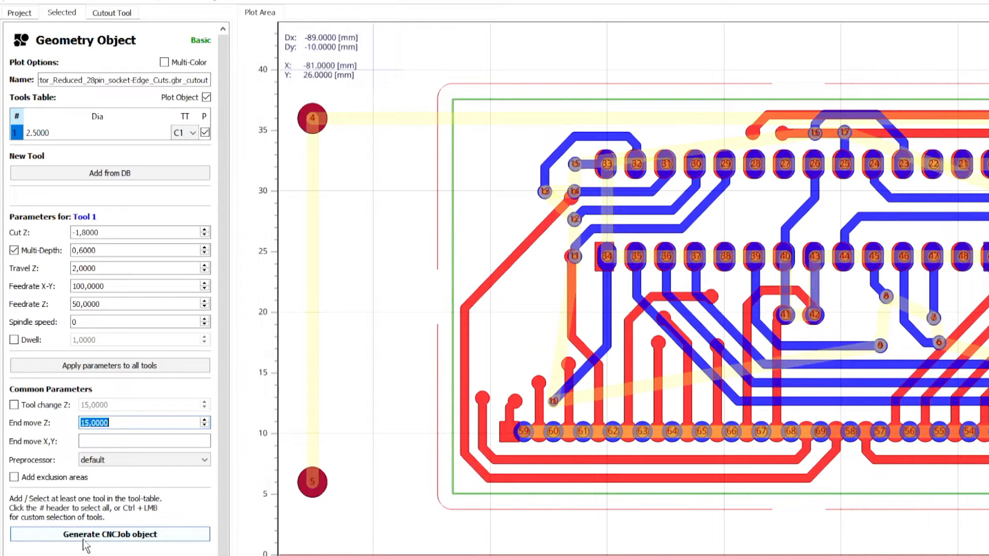
- Generate the cutout's CNC job and save its G-code as AVR Doctor_Reduced_28pin_socket-Edge_Cuts.gbr_cutout_cnc.nc
left_click(115, 535)
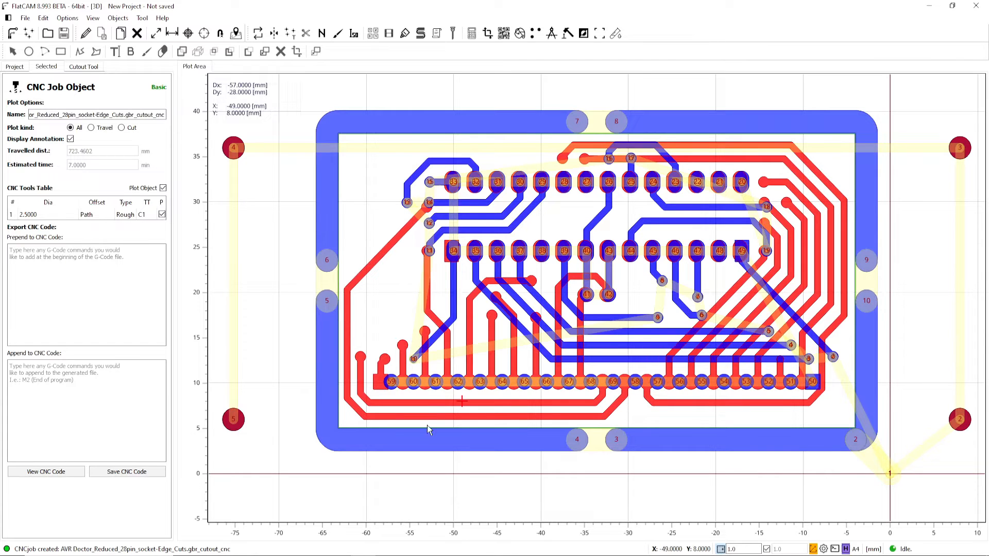
left_click(135, 473)
left_click(406, 283)
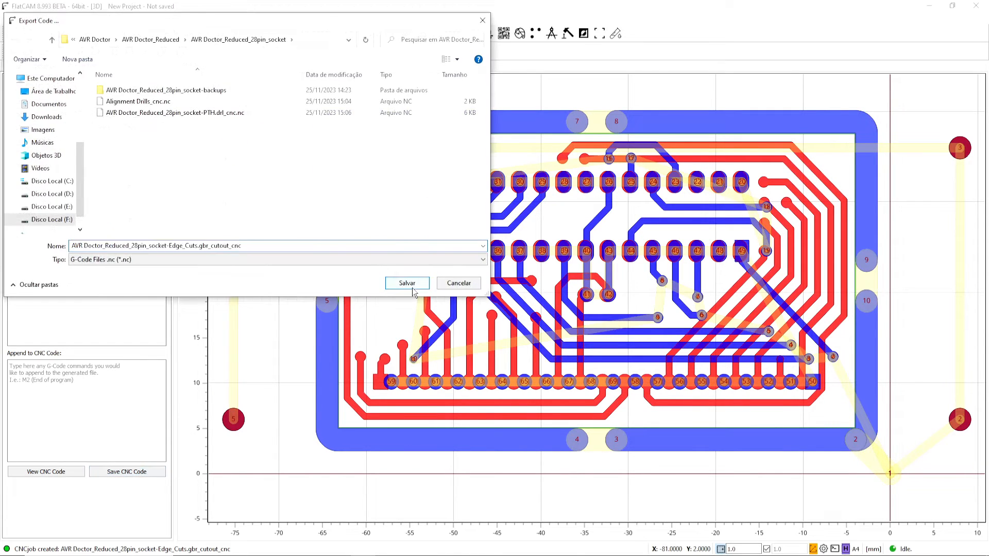
- Disable the plots of the Edge_Cuts cutout, PTH drill and Alignment Drills CNC jobs
left_click(15, 67)
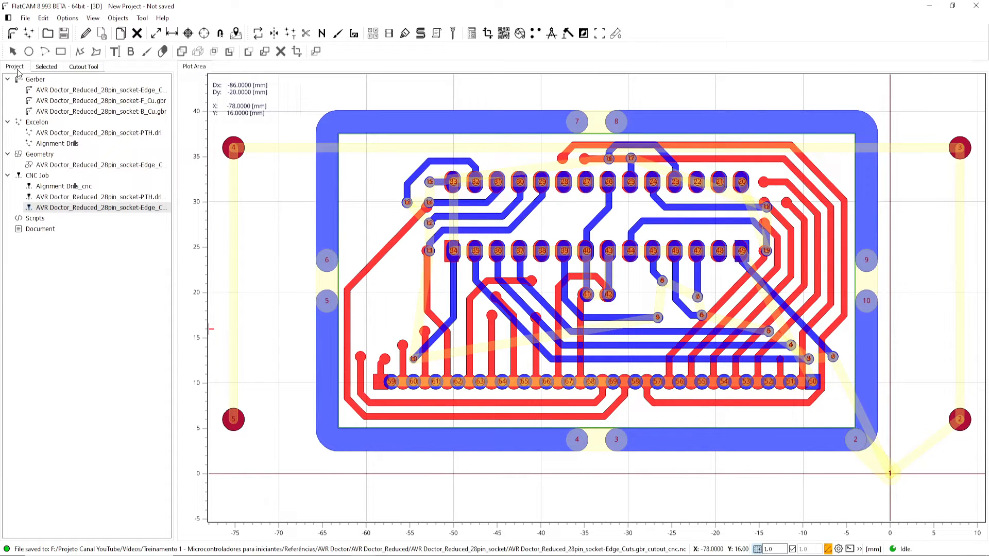
left_click(101, 100)
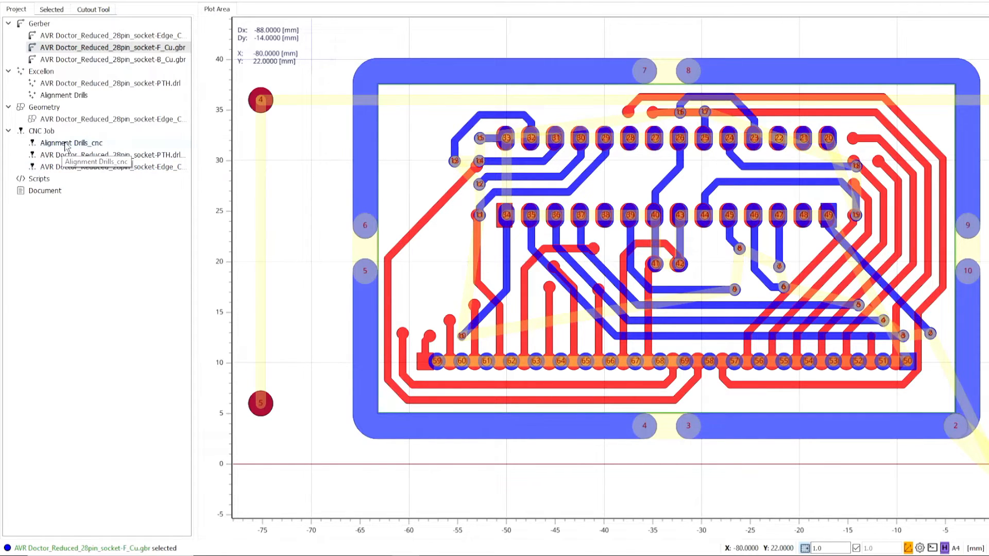
right_click(75, 171)
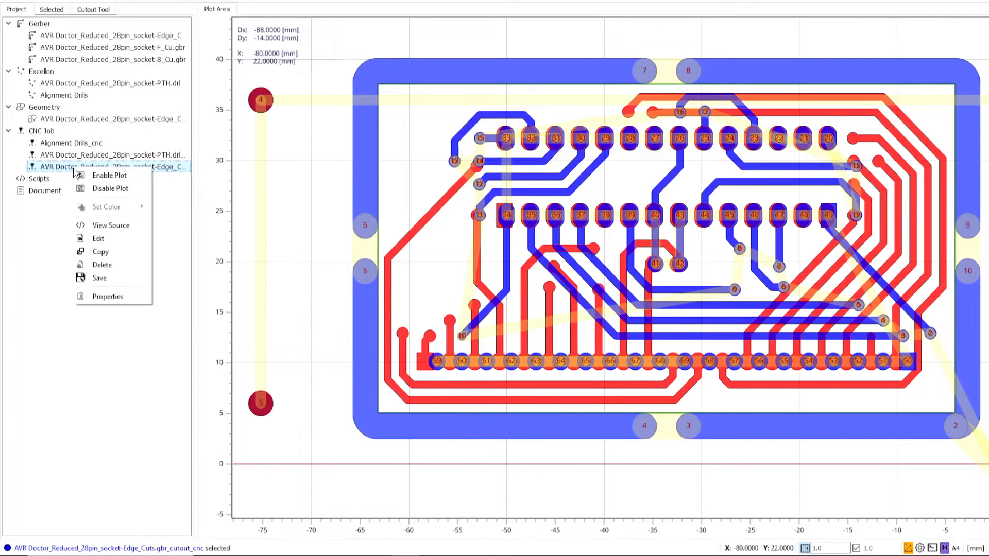
left_click(125, 189)
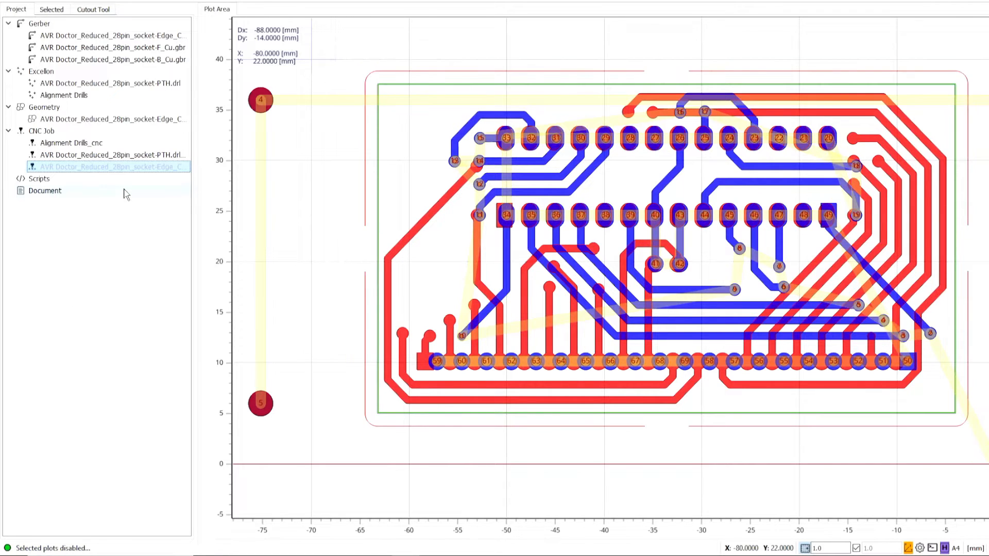
right_click(89, 156)
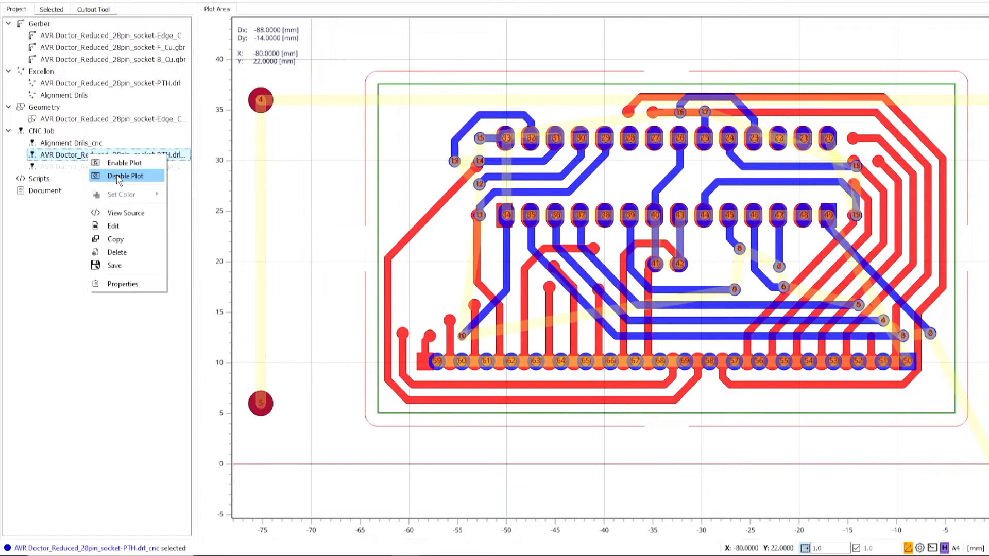
left_click(125, 176)
right_click(69, 145)
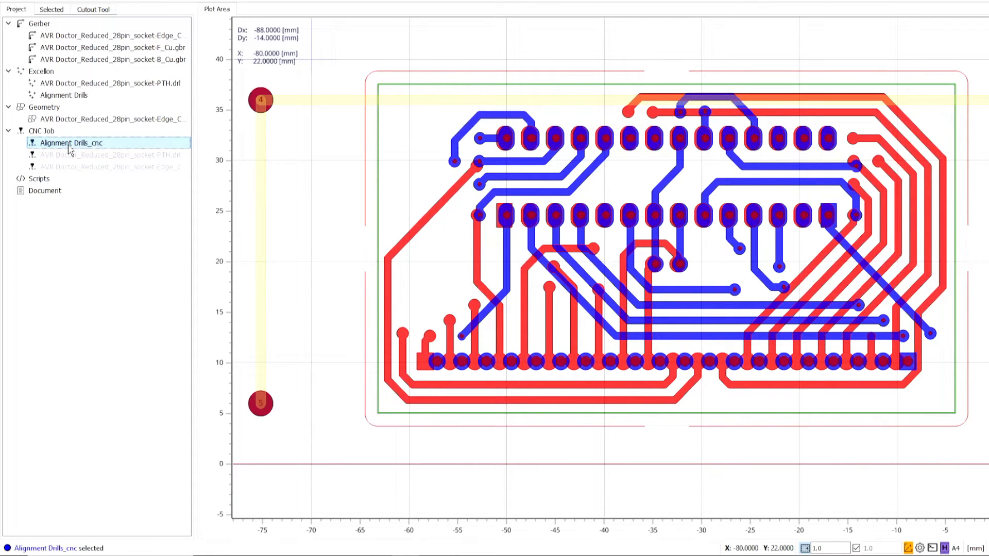
left_click(100, 167)
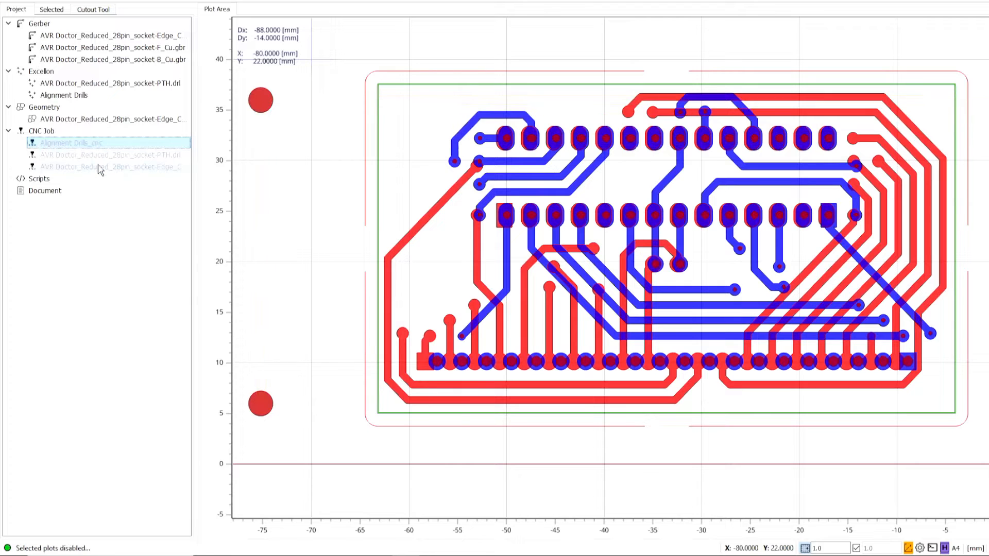
right_click(80, 120)
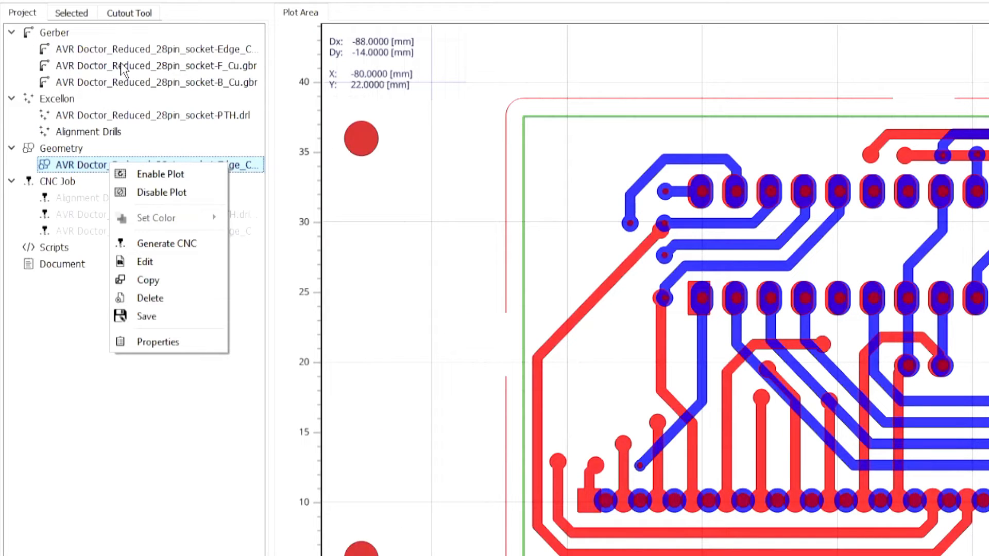
left_click(125, 67)
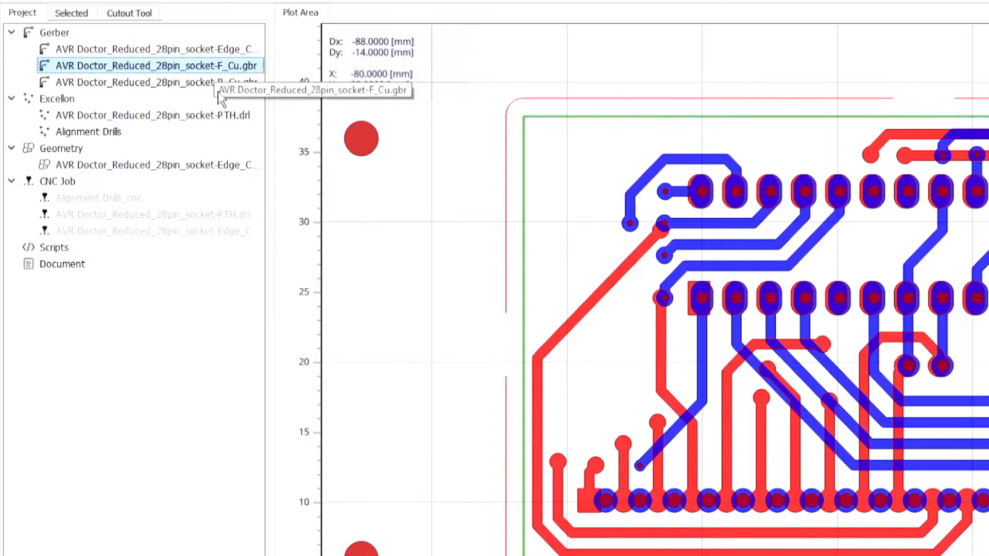
left_click(201, 83)
left_click(201, 66)
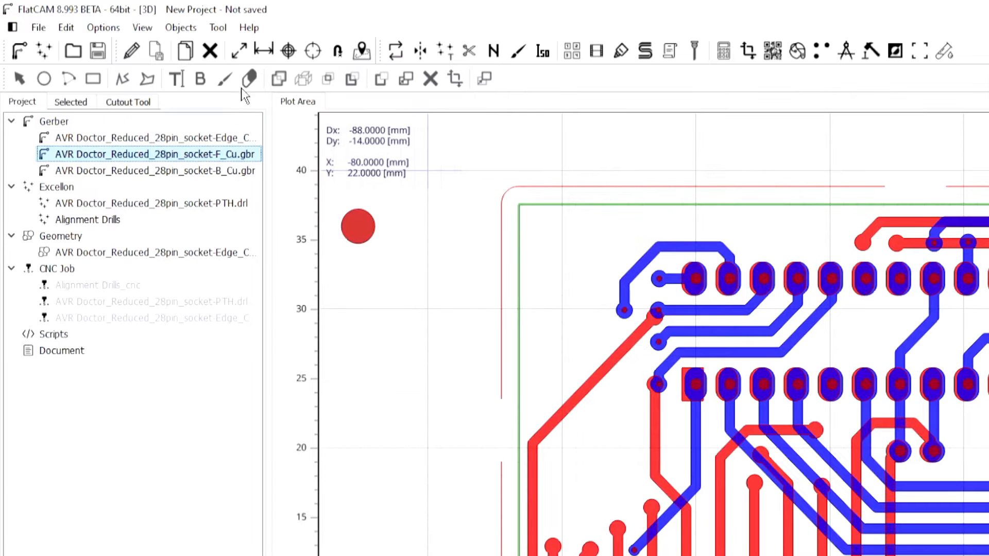
- Open the Calculators tool and set the V-shape tool's tip angle to 60 for the 0.2 mm tip
left_click(218, 32)
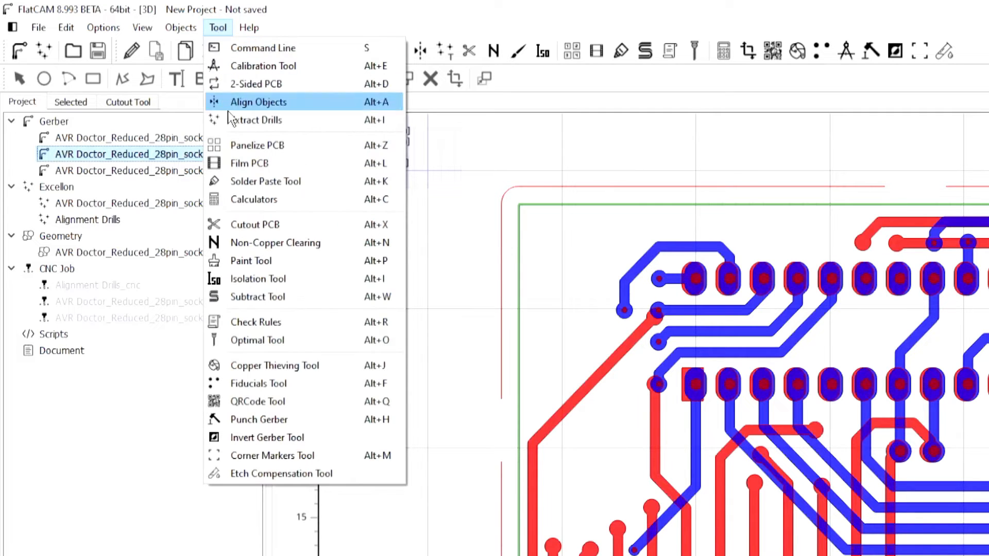
left_click(267, 201)
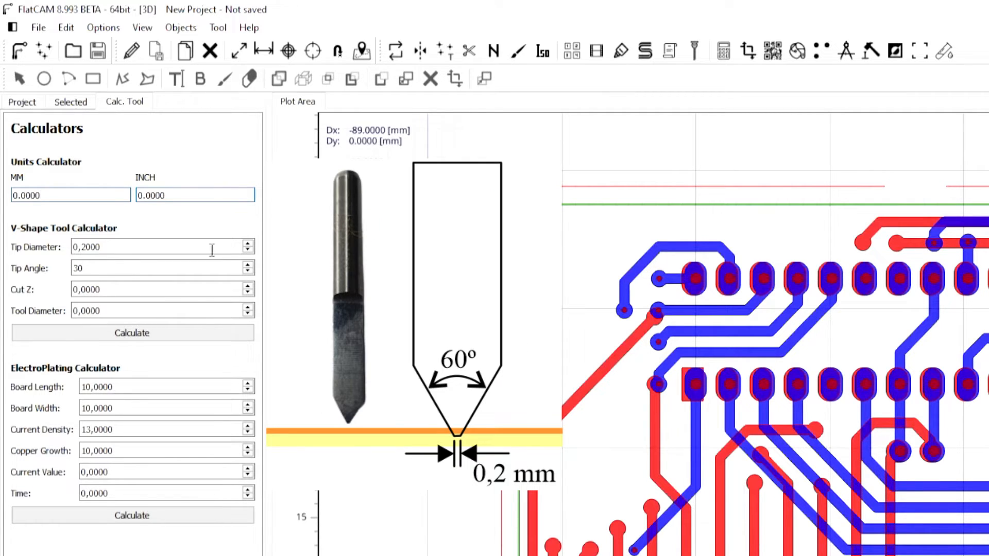
double_click(133, 244)
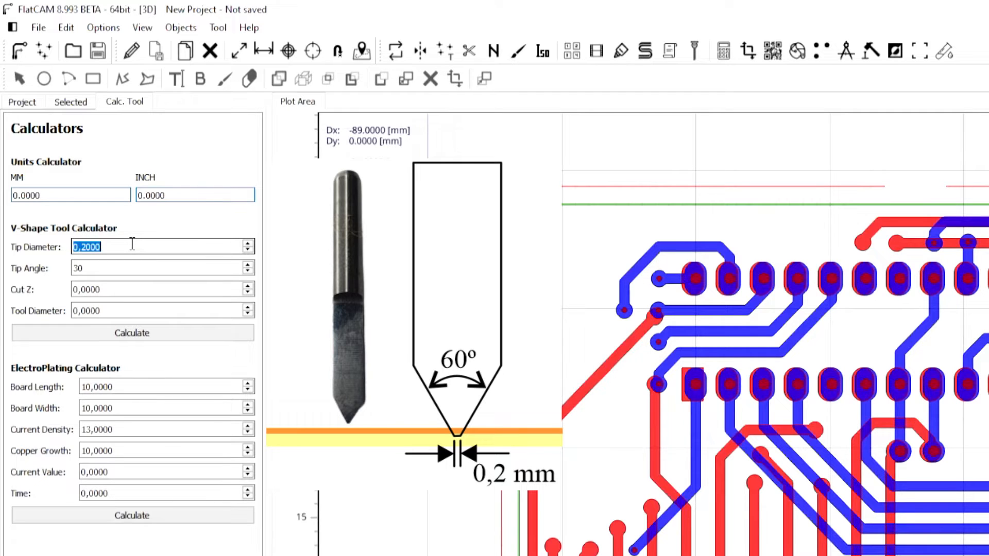
double_click(122, 268)
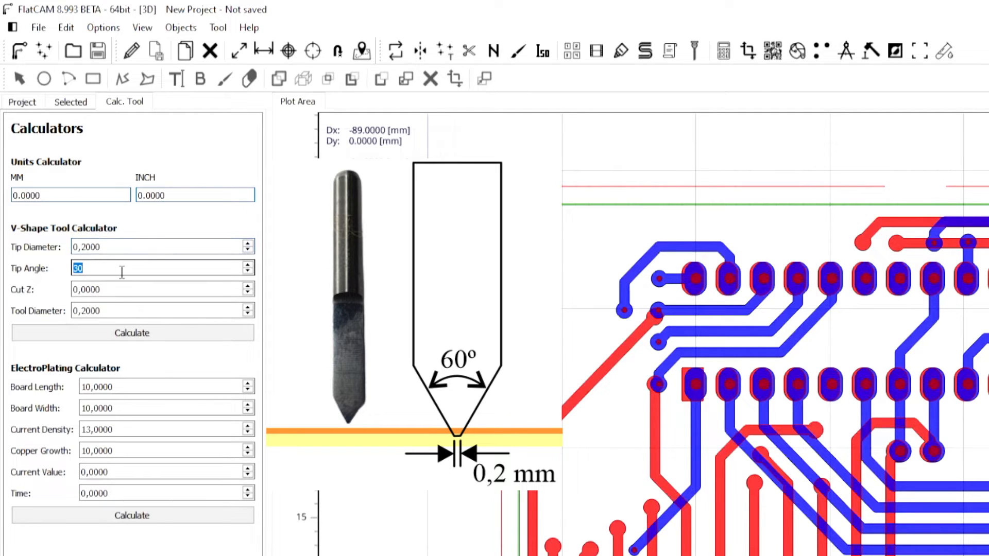
type("60")
key("Tab")
- Set the V-shape calculator's Cut Z to 0.085 and copy the calculated tool diameter
key("Home")
key("Right")
key("Right")
key("Right")
key("shift+Right")
key("shift+Right")
key("shift+Right")
type("85")
left_click(145, 311)
key("ctrl+c")
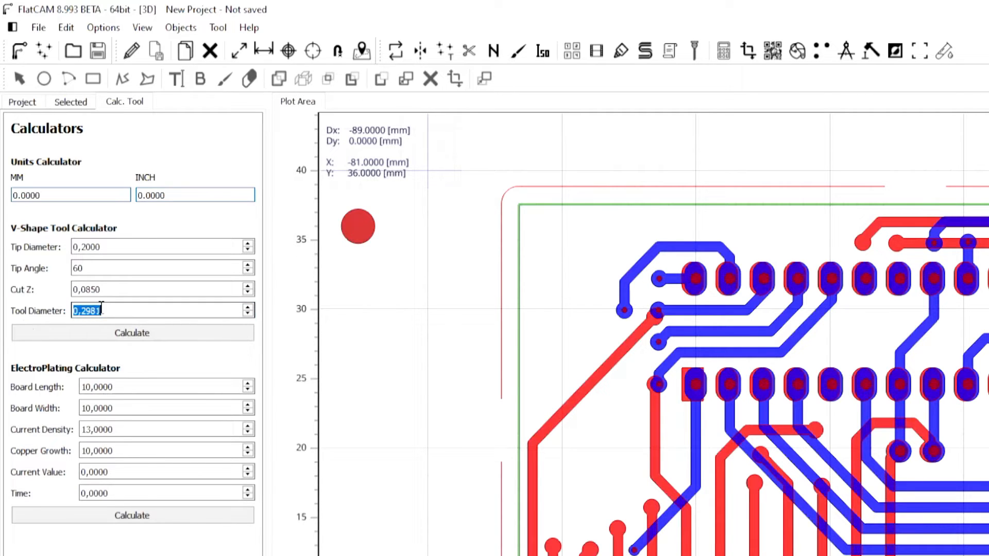
- Open the Isolation Routing tool for the F_Cu Gerber
left_click(20, 103)
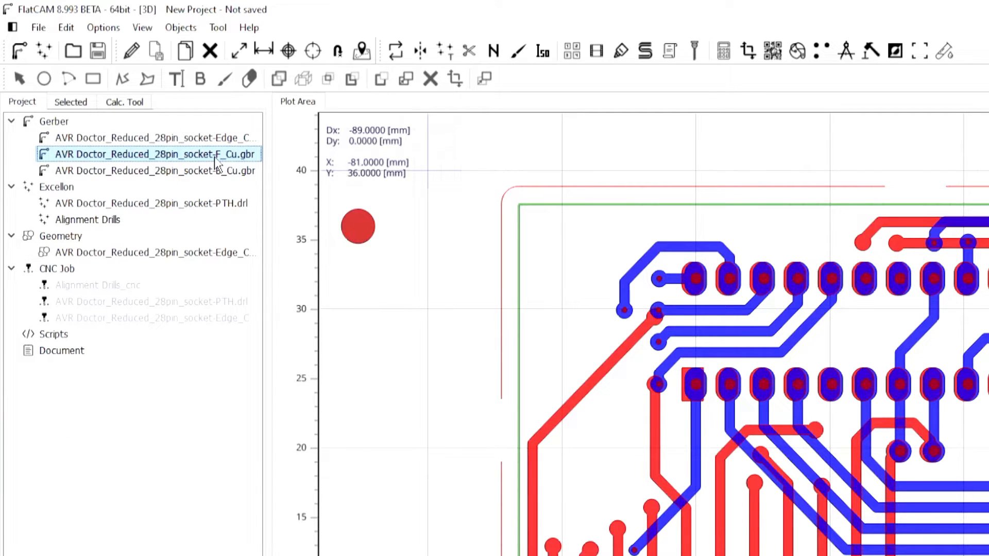
double_click(194, 161)
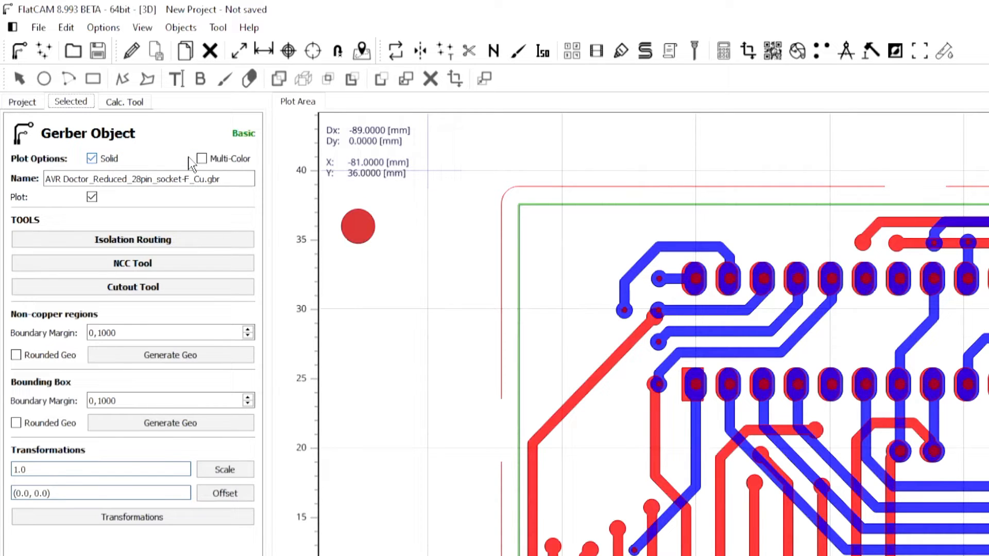
left_click(121, 240)
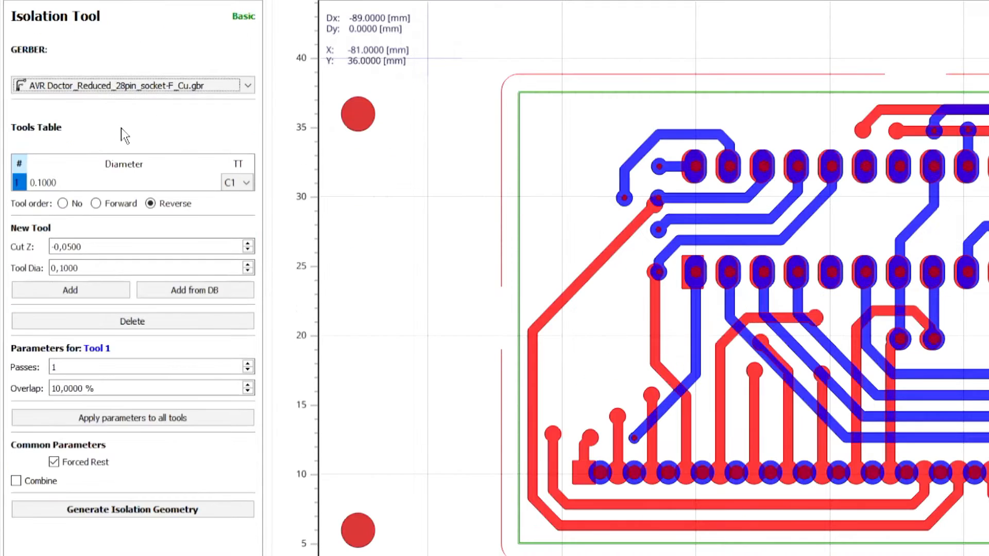
- Set the isolation tool's diameter to the copied value 0.2981 and its tool type to V
left_click(108, 183)
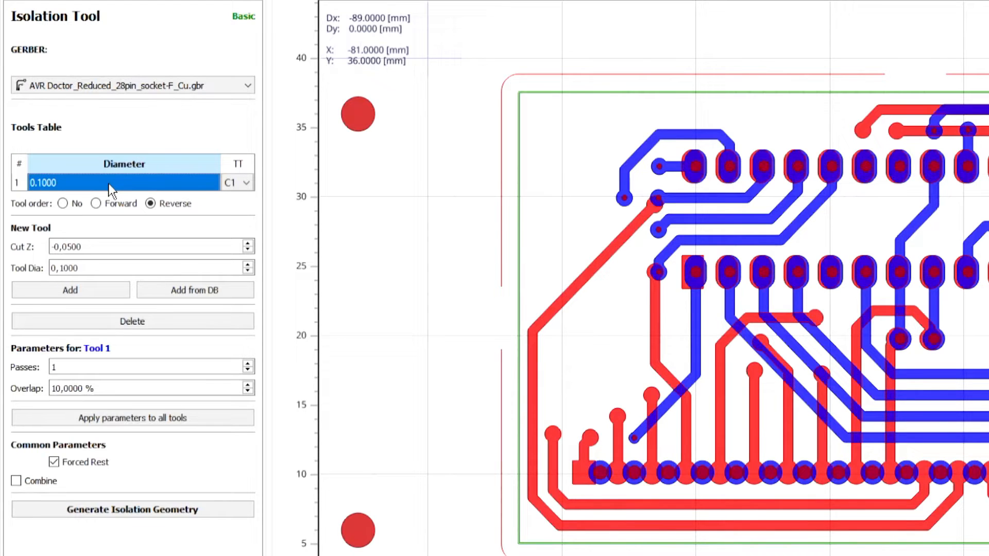
double_click(109, 184)
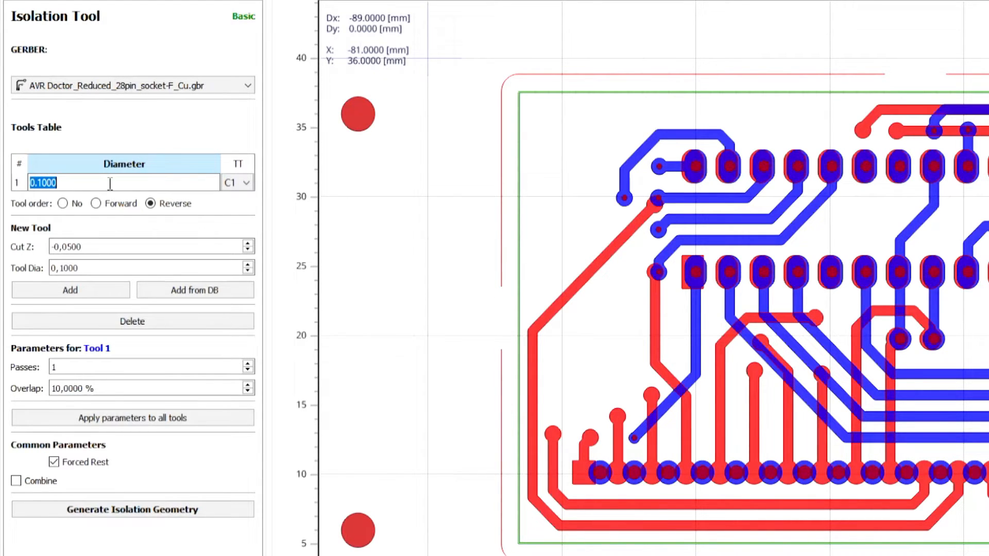
key("ctrl+v")
key("Return")
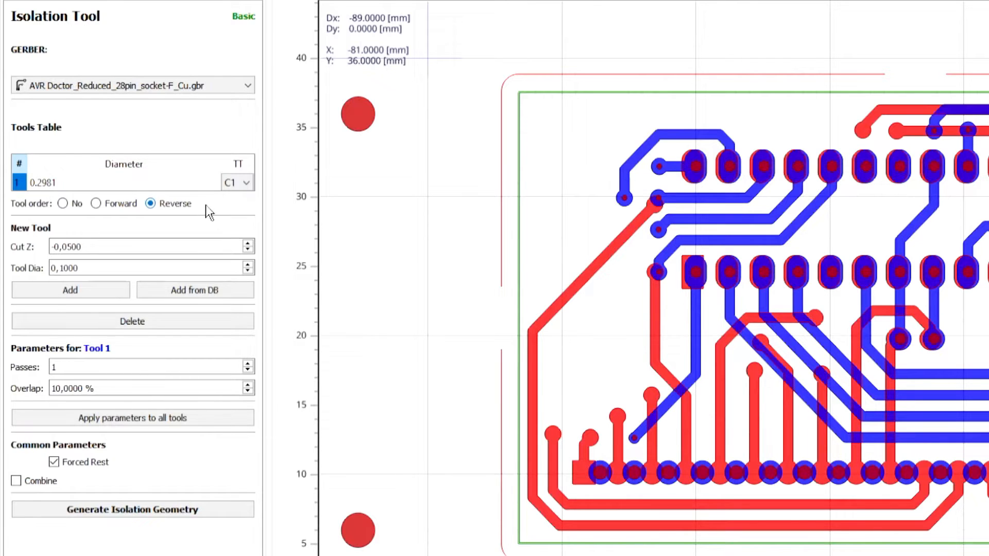
left_click(248, 186)
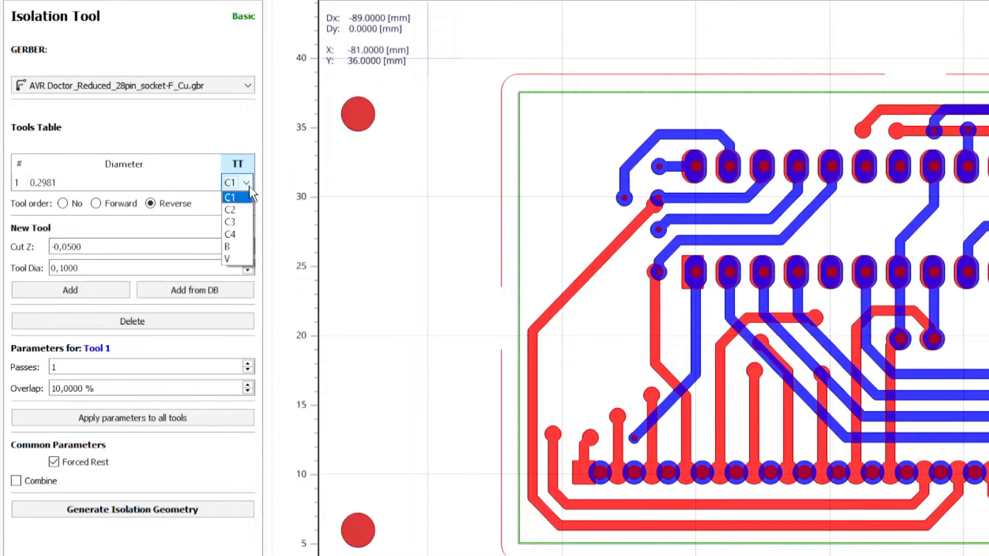
left_click(234, 258)
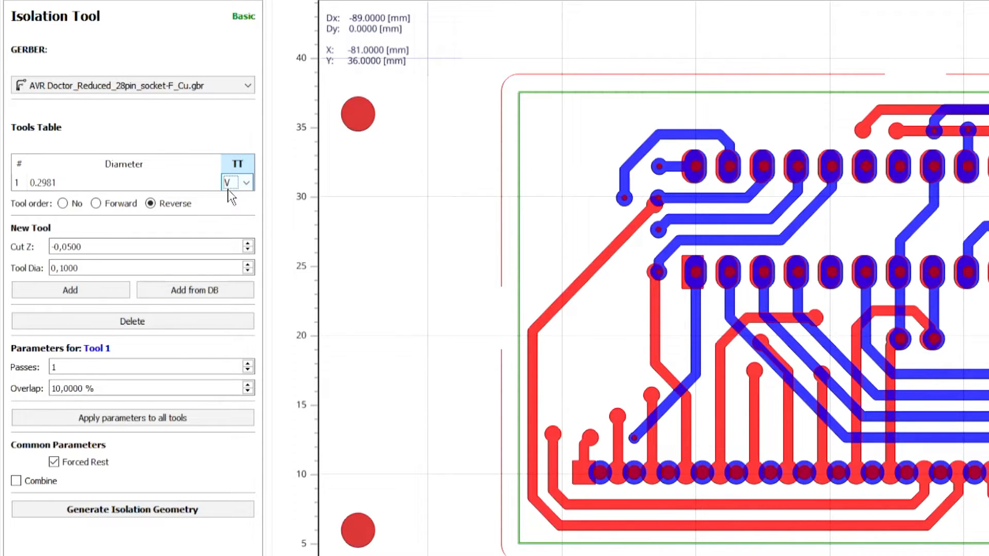
- Set the isolation routing to 3 passes with 30% overlap
left_click(76, 366)
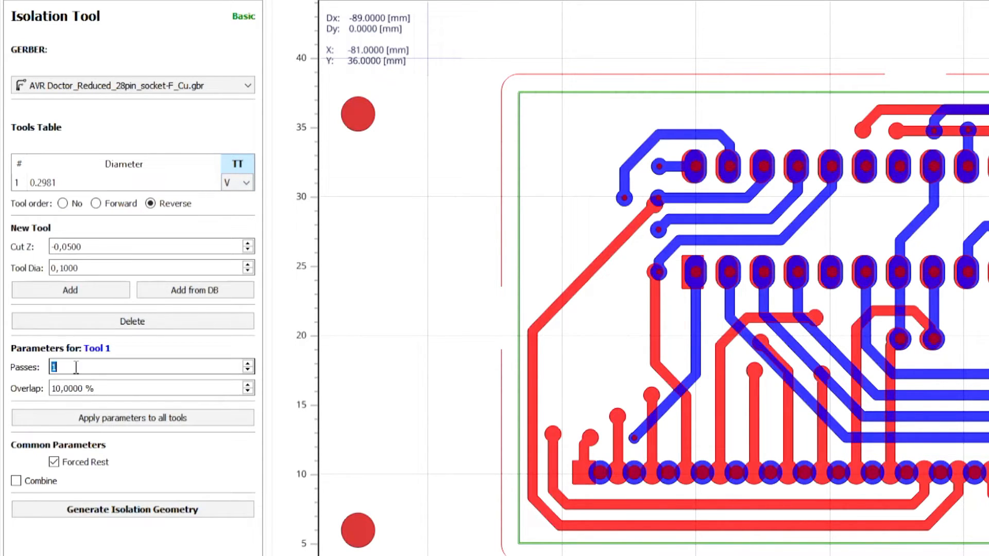
type("3")
left_click(116, 389)
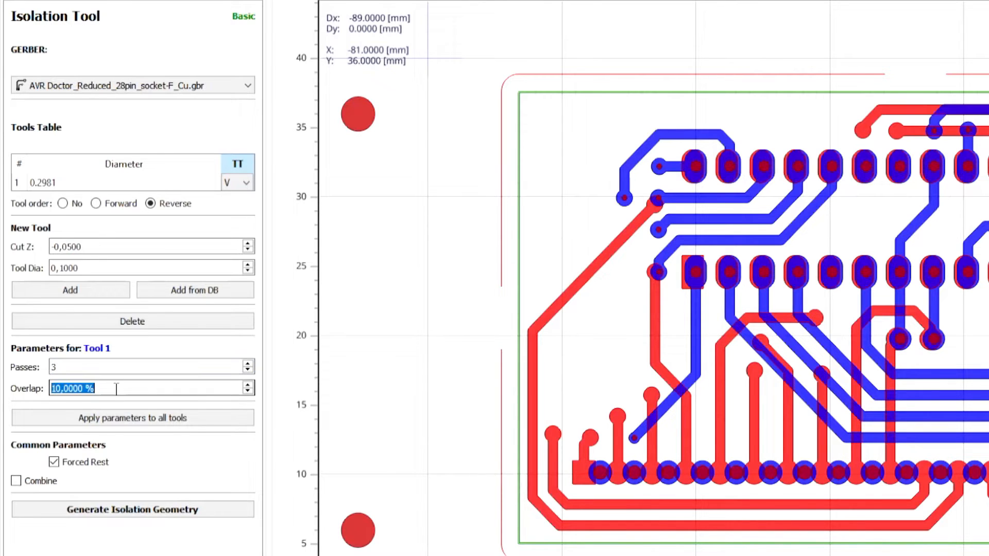
type("30")
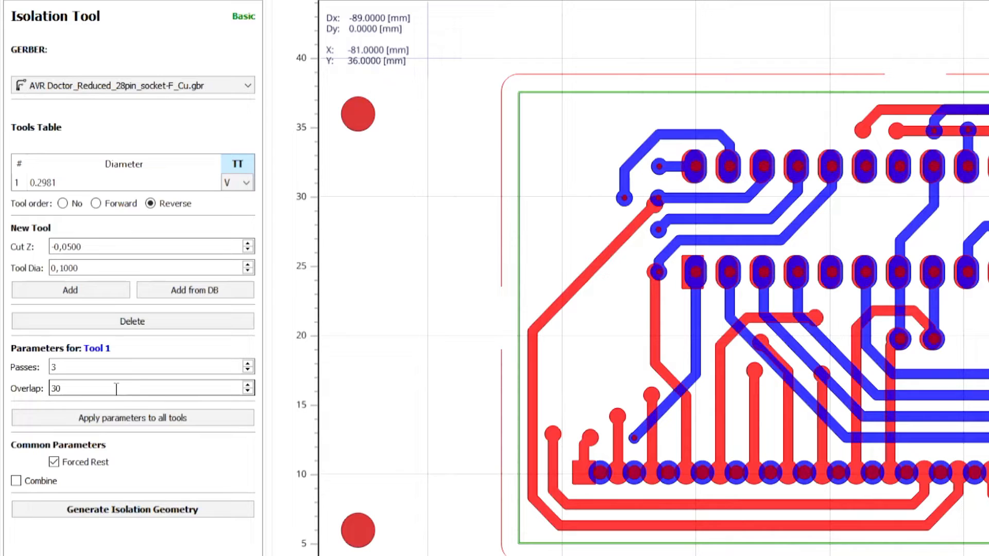
left_click(162, 361)
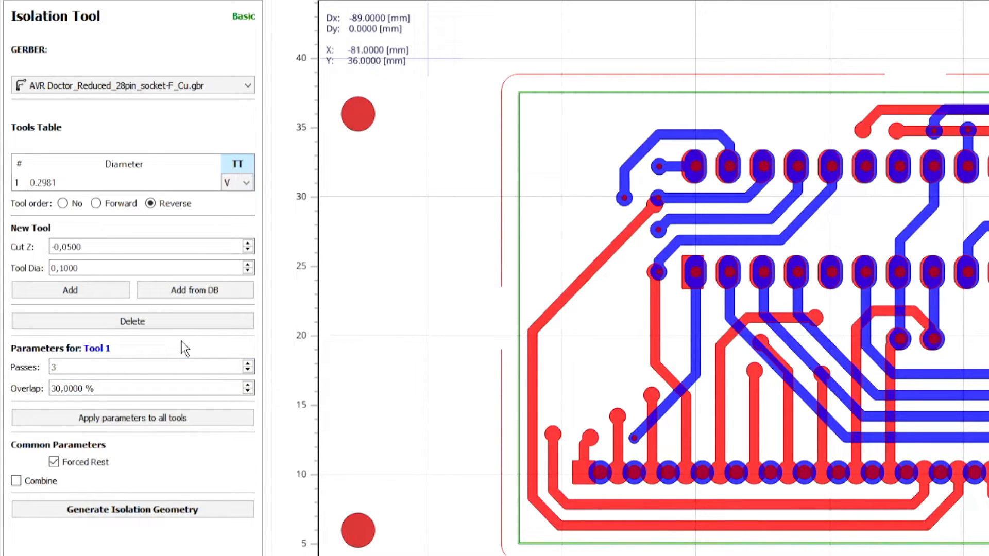
- Combine the isolation passes and generate the isolation geometry for the F_Cu Gerber
left_click(16, 481)
left_click(138, 511)
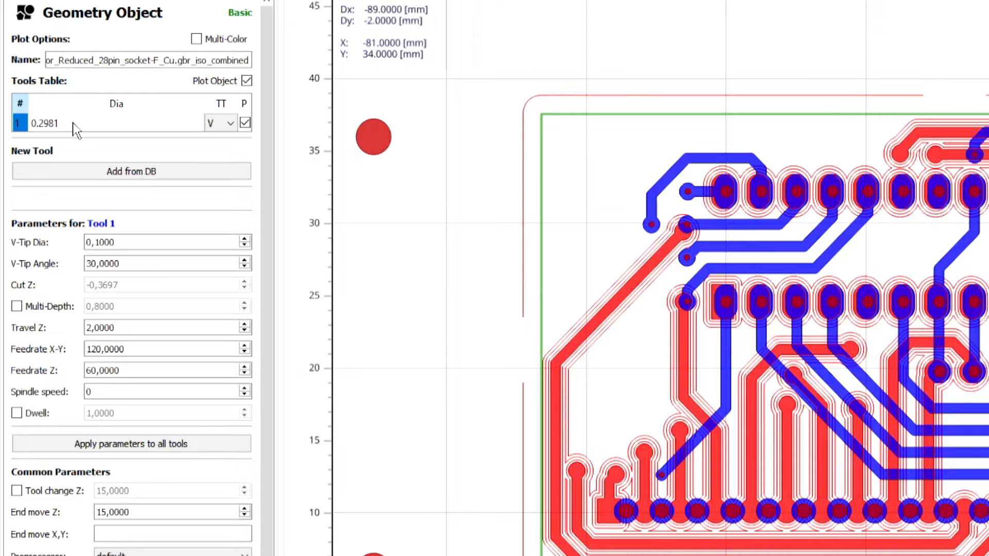
- Set the F_Cu isolation geometry's V-tip diameter to 0.2 and V-tip angle to 60
left_click(114, 241)
double_click(121, 242)
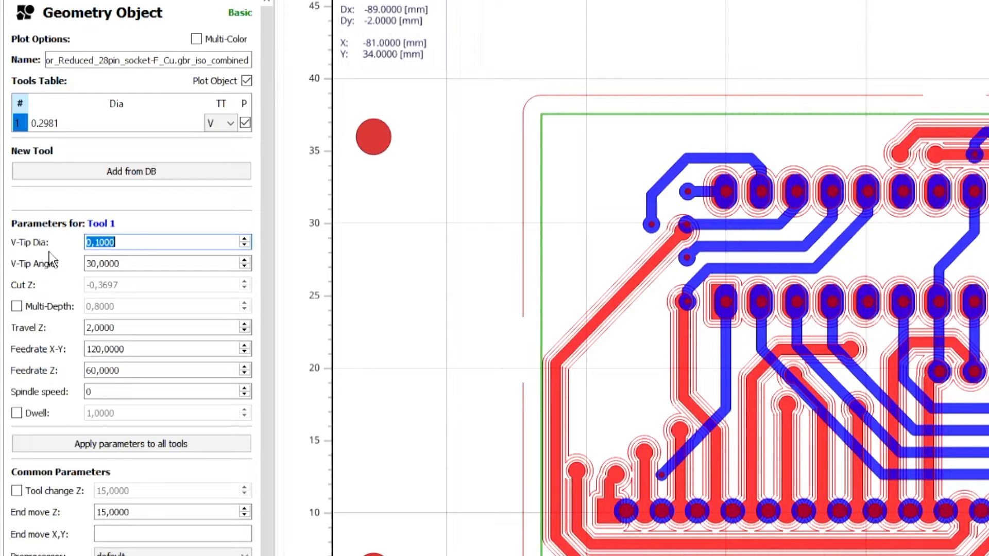
type("0,2")
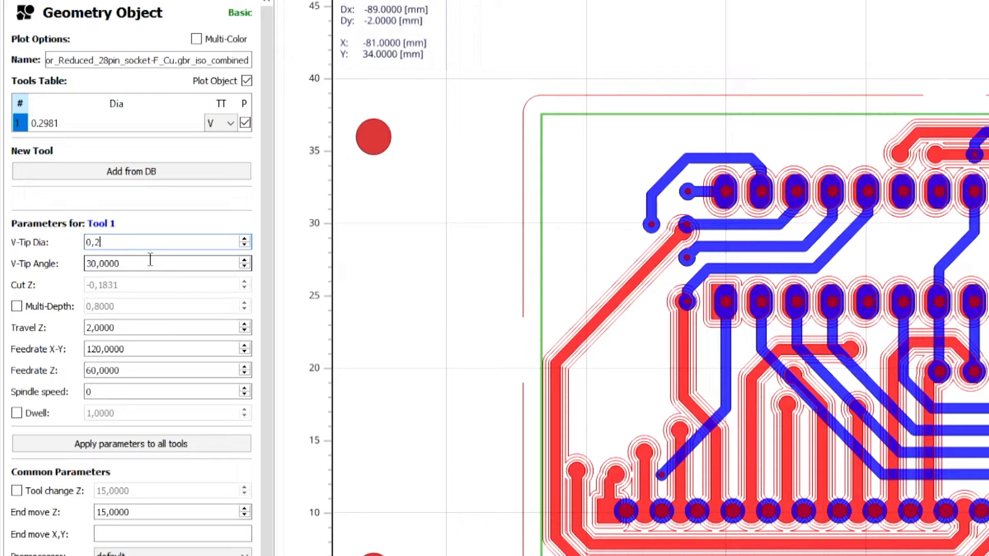
left_click(149, 260)
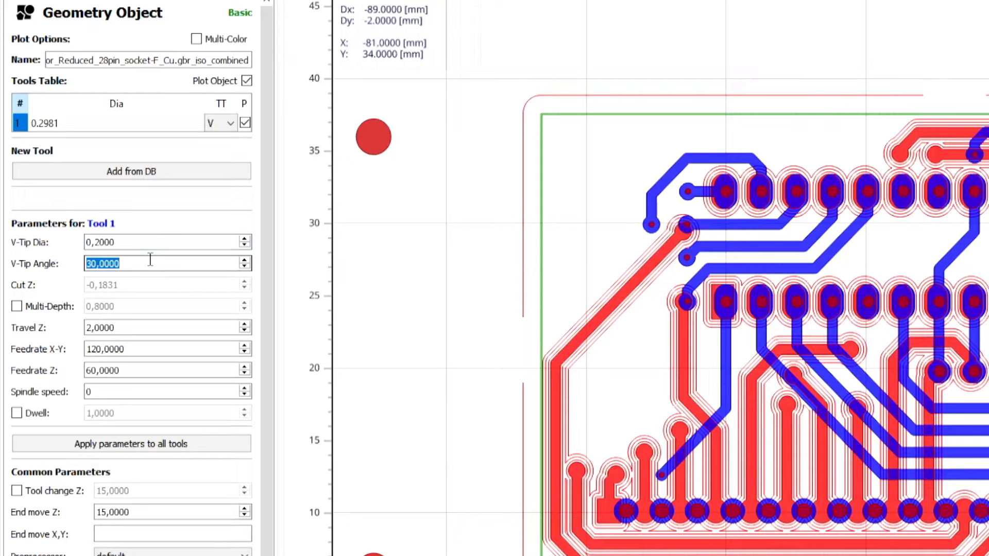
type("60")
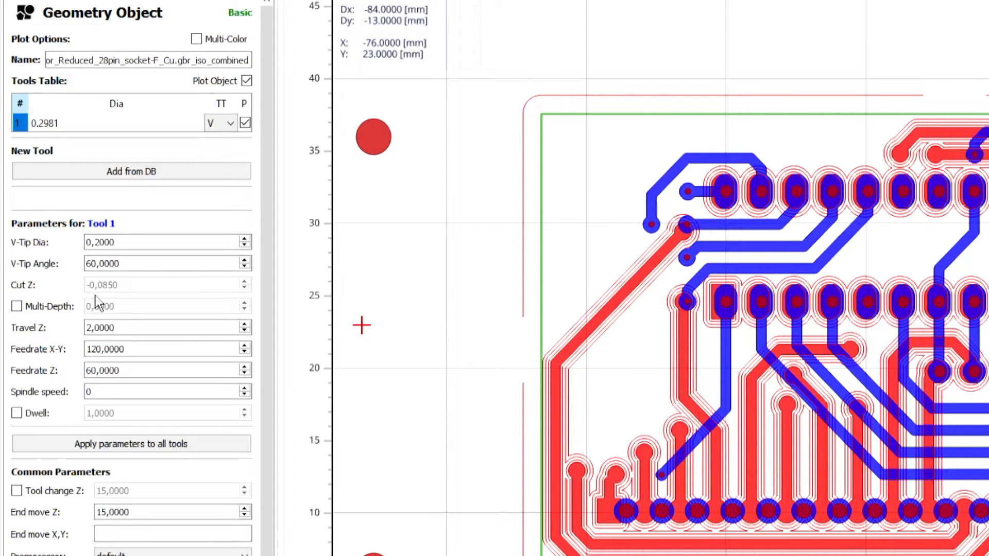
mouse_move(97, 292)
mouse_move(143, 289)
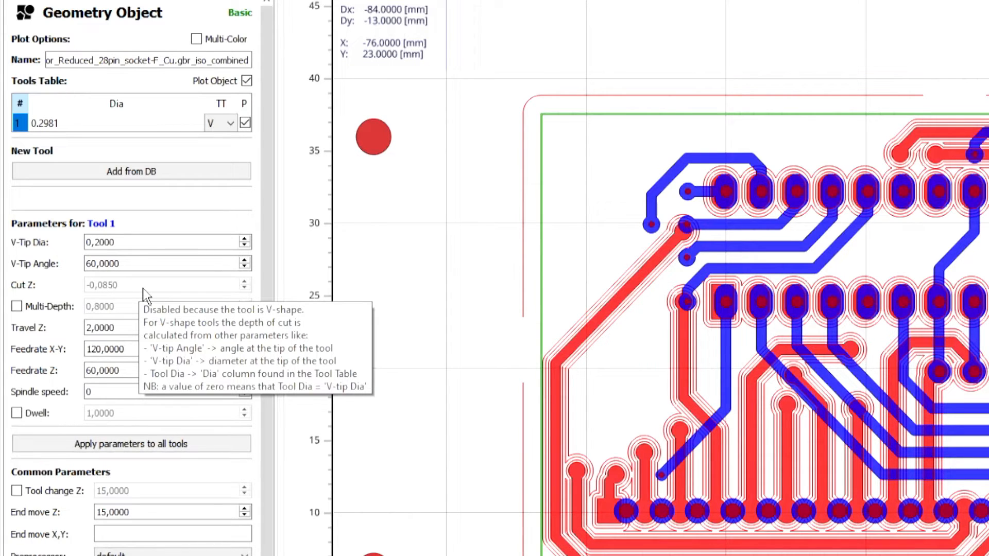
left_click(127, 263)
left_click(137, 241)
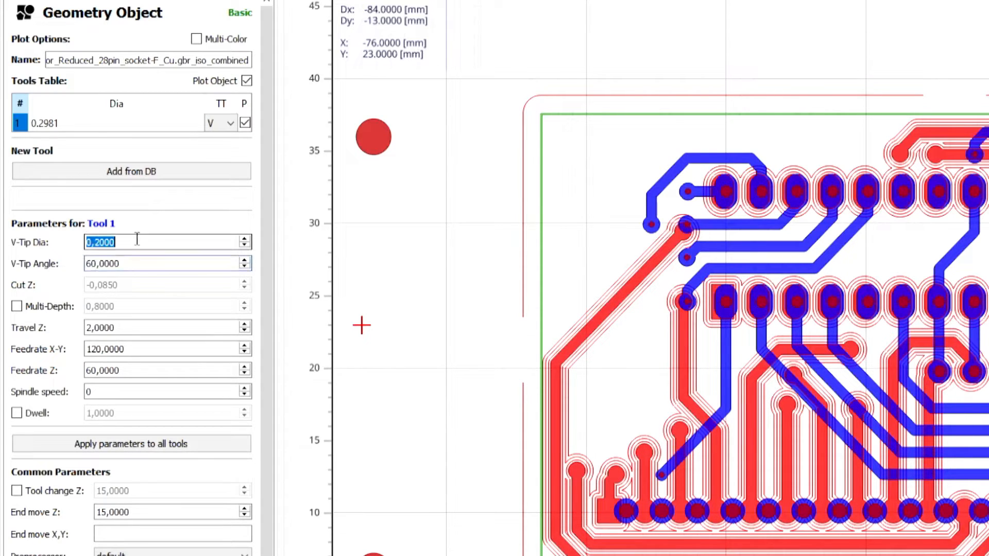
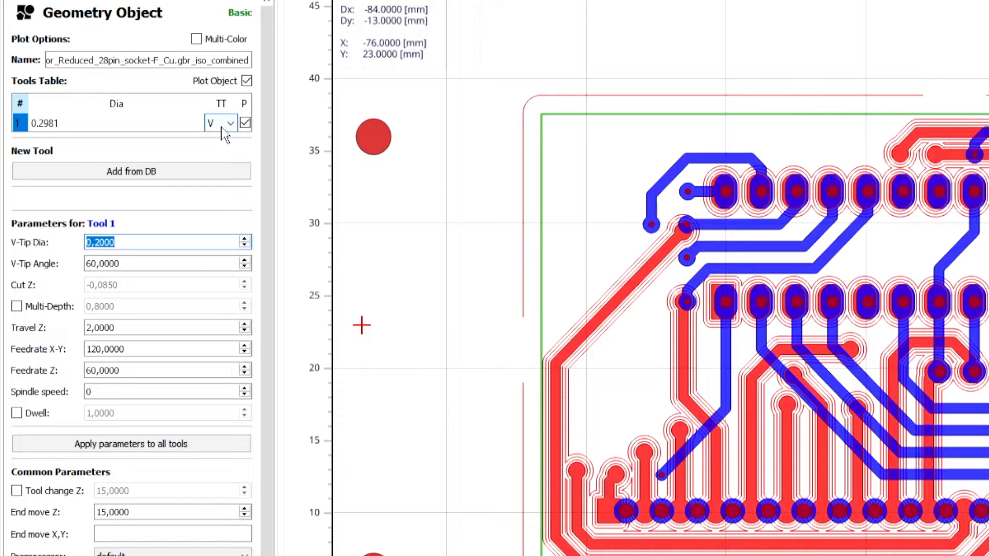
- Set the F_Cu isolation geometry's X-Y feedrate to 100 and Z feedrate to 50
left_click(149, 342)
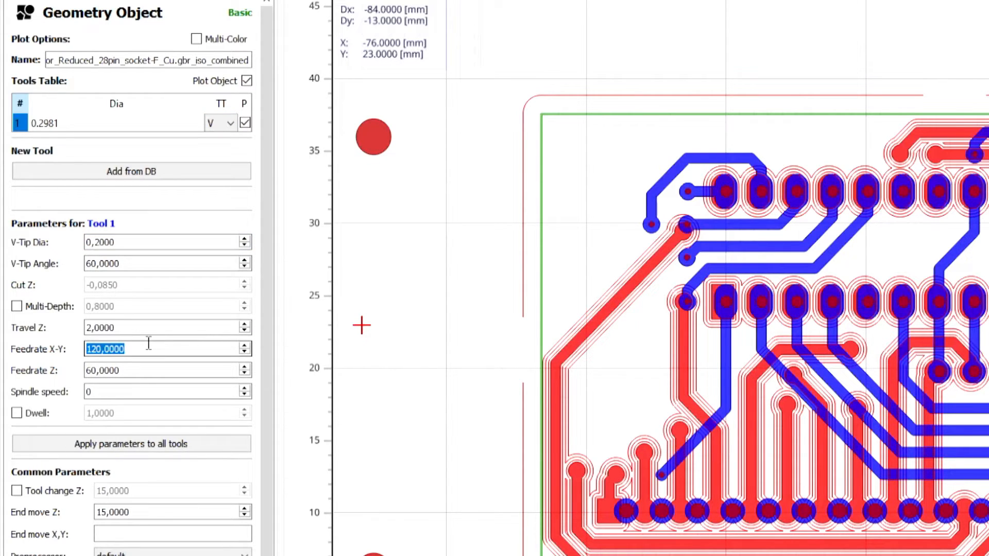
type("100")
key("Tab")
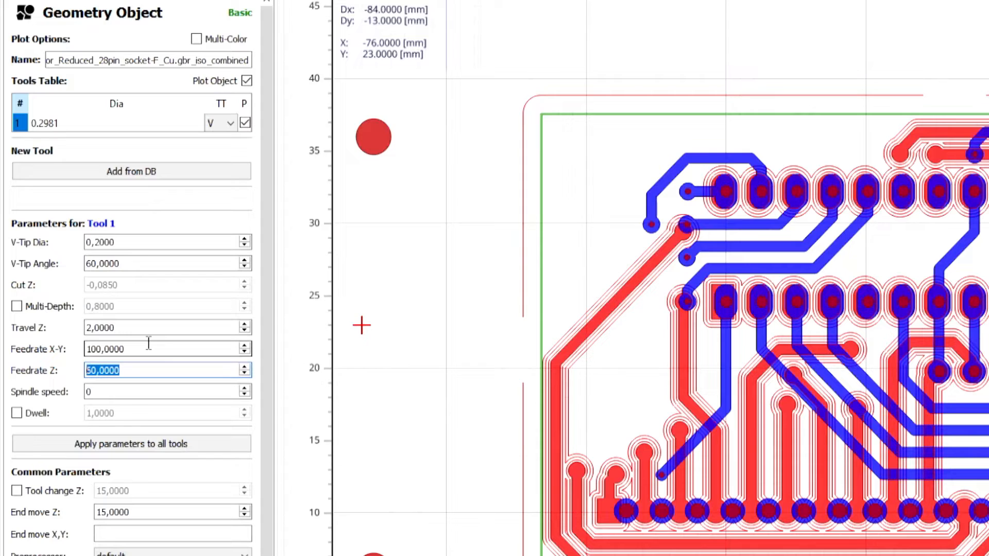
type("50")
left_click(162, 328)
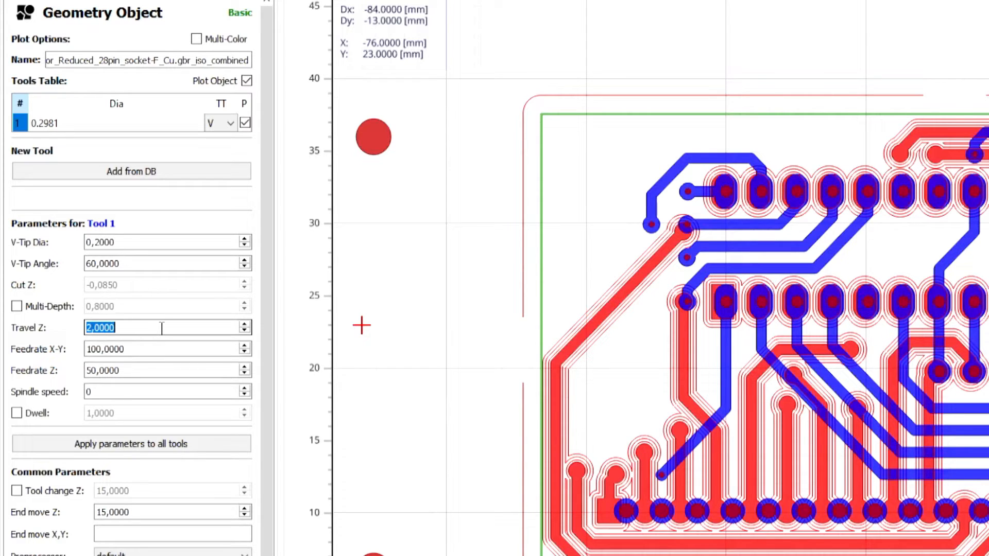
- Generate the CNC job for the F_Cu isolation and save its G-code as AVR Doctor_Reduced_28pin_socket-F_Cu.gbr_iso_combined_cnc
left_click(151, 513)
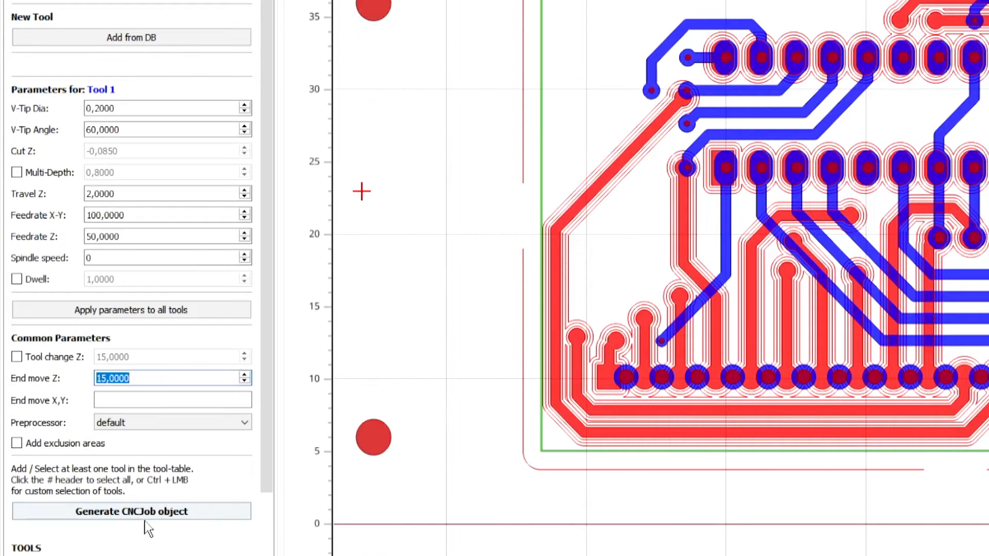
left_click(142, 515)
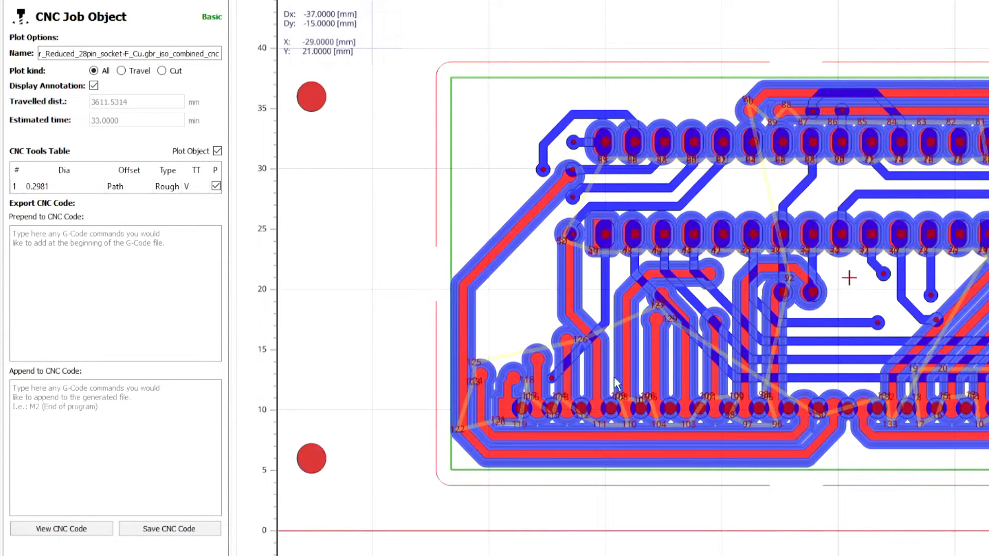
left_click(195, 526)
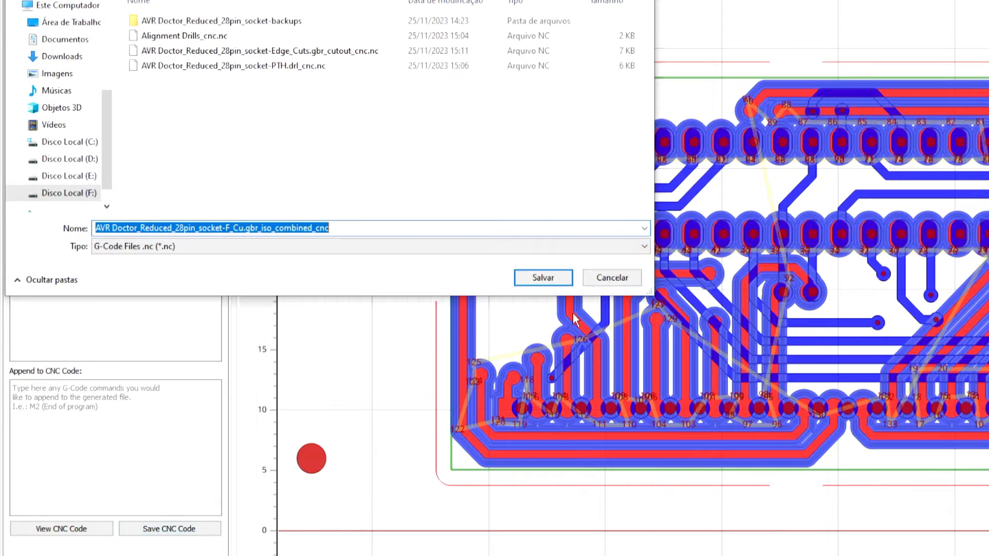
left_click(554, 277)
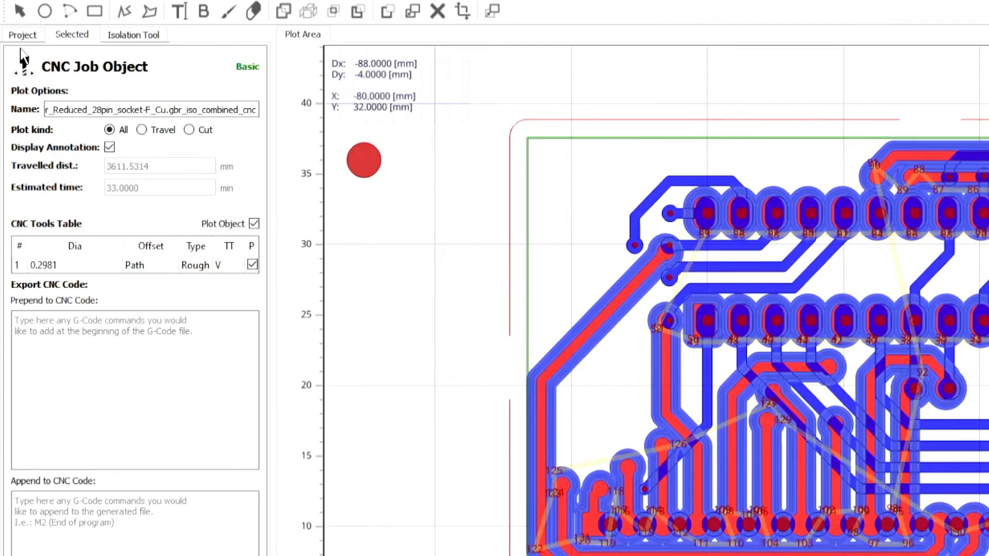
- Disable the plot of the F_Cu isolation CNC job in the project
left_click(20, 35)
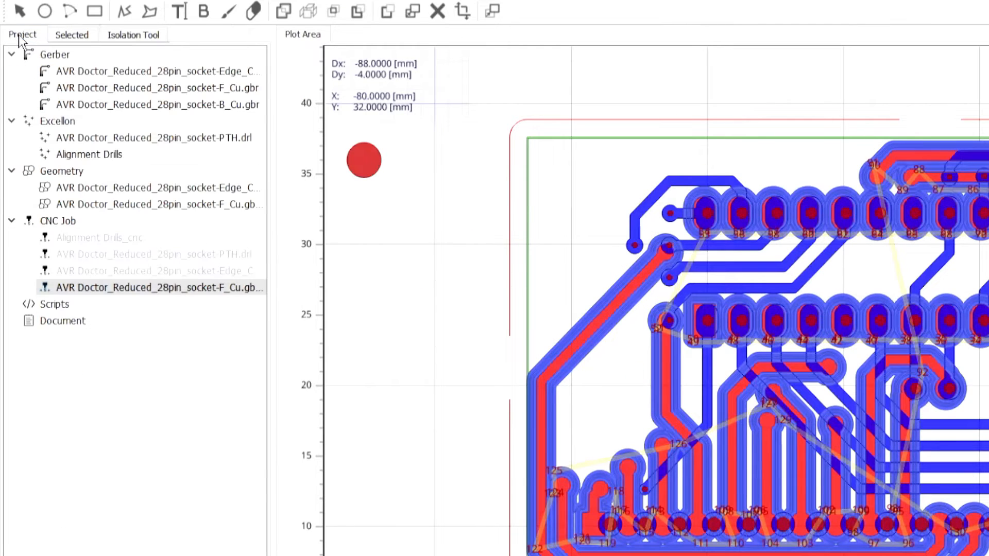
right_click(122, 296)
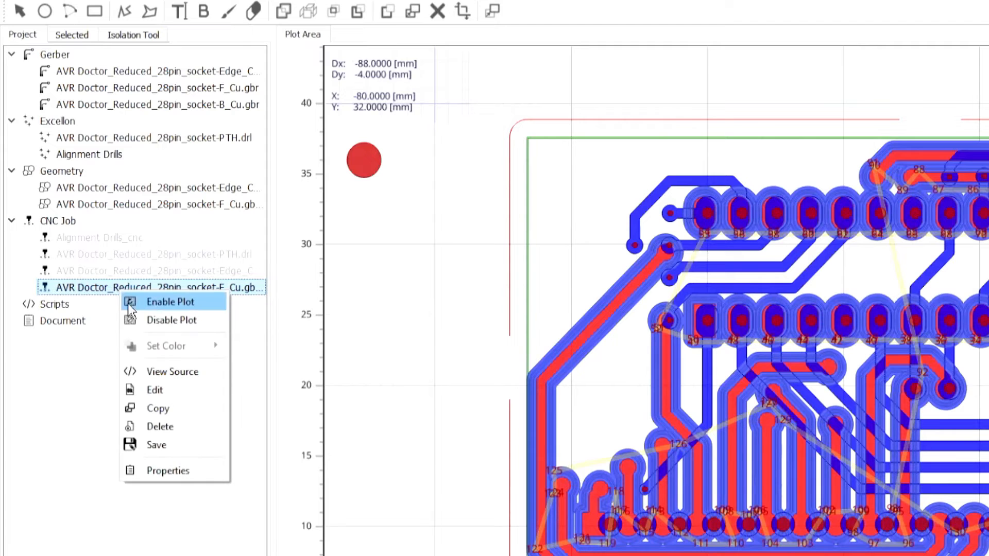
left_click(176, 319)
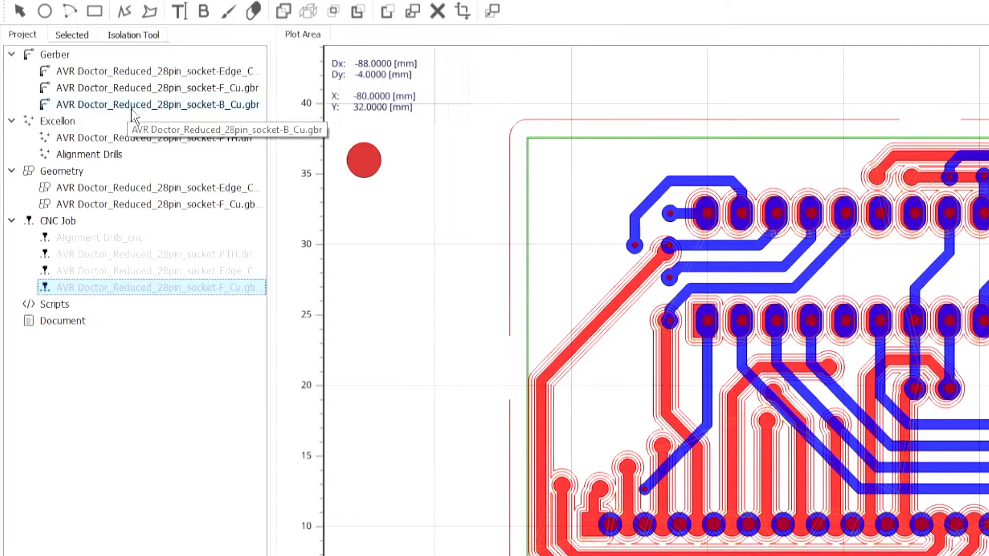
- Open the Isolation Routing tool for the B_Cu Gerber
left_click(205, 108)
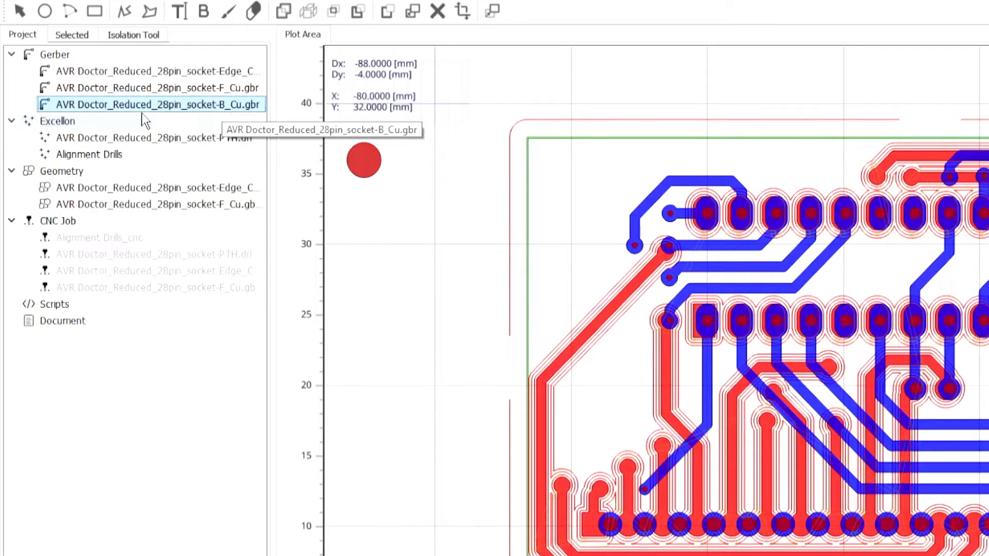
double_click(115, 104)
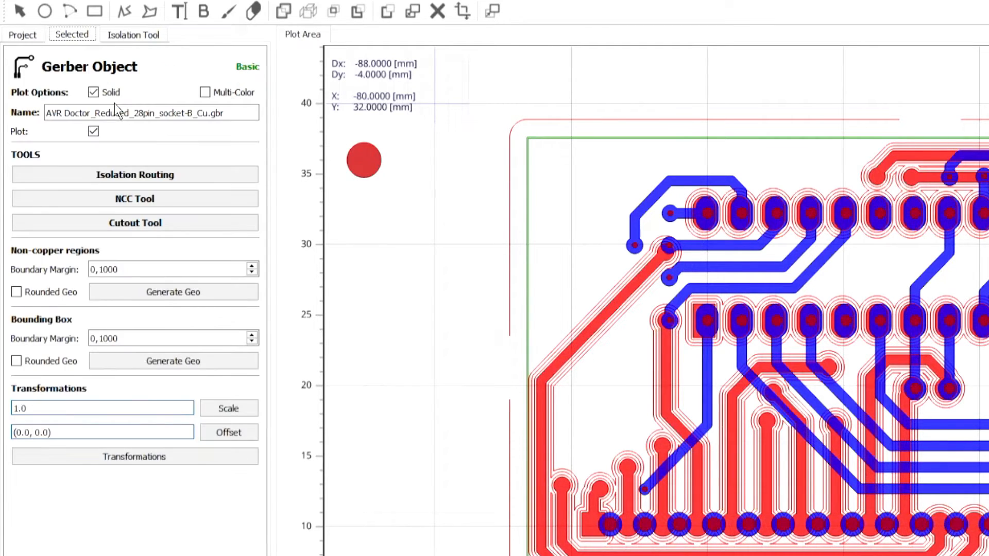
left_click(120, 176)
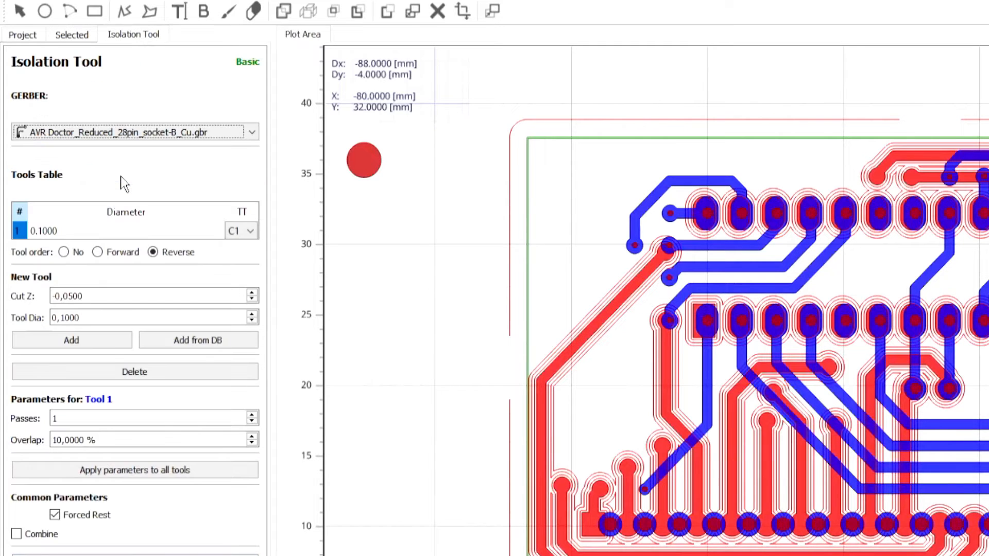
- Set the B_Cu isolation tool's diameter to 0.2981 and its tool type to V
double_click(118, 232)
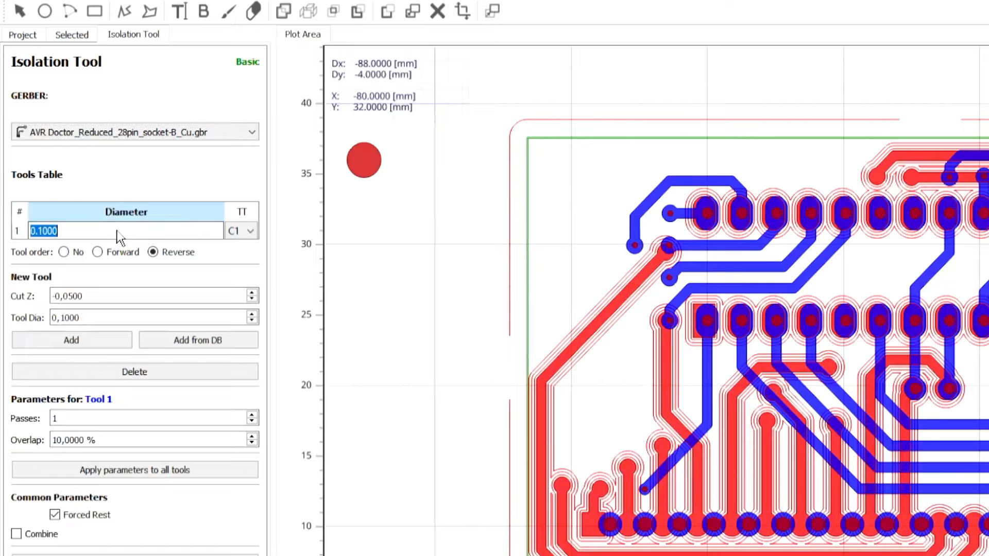
type("0,2981")
key("Return")
left_click(239, 236)
left_click(237, 308)
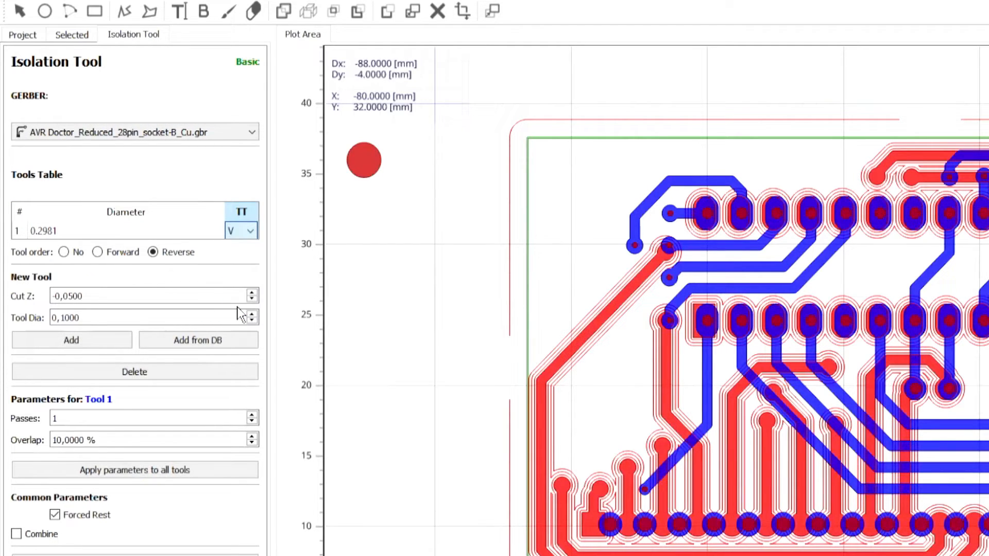
- Generate the B_Cu isolation geometry with 3 combined passes and 30% overlap
left_click(80, 423)
type("3")
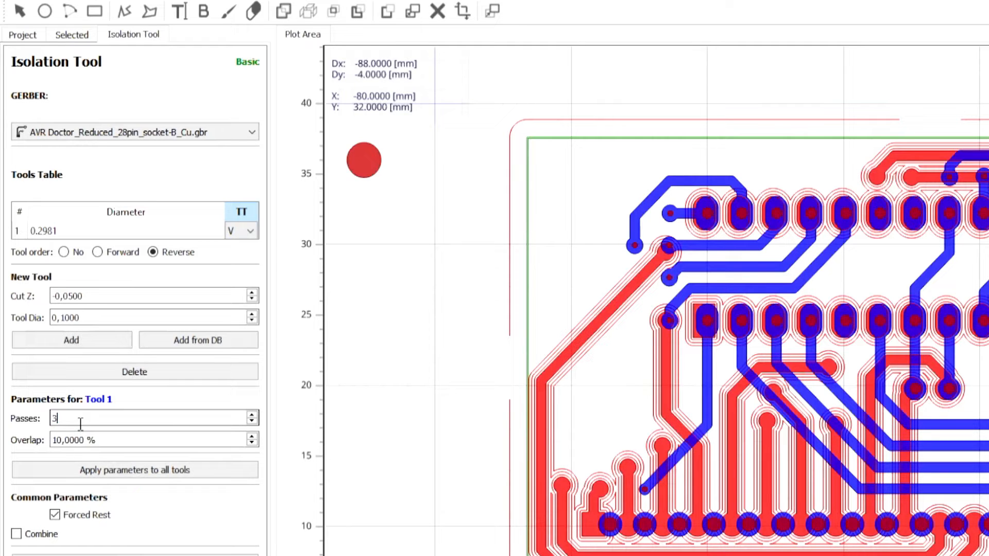
key("Tab")
left_click(16, 534)
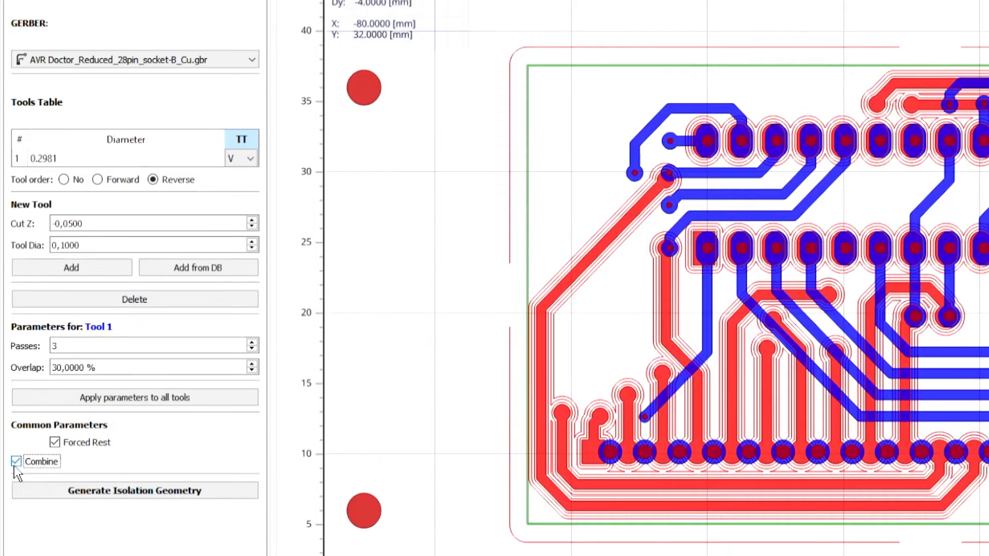
left_click(126, 492)
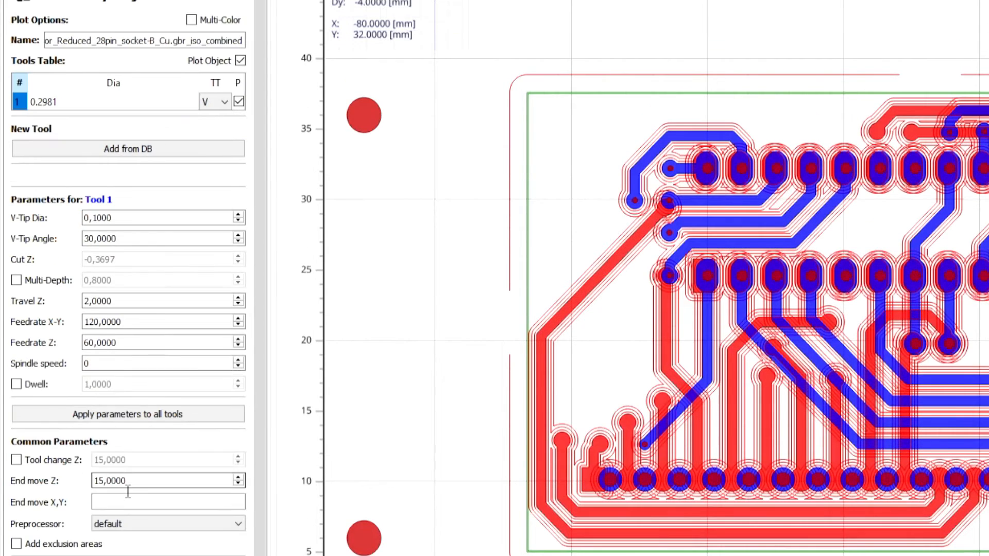
- Set the B_Cu isolation geometry's V-tip diameter to 0.2 and V-tip angle to 60
left_click(240, 219)
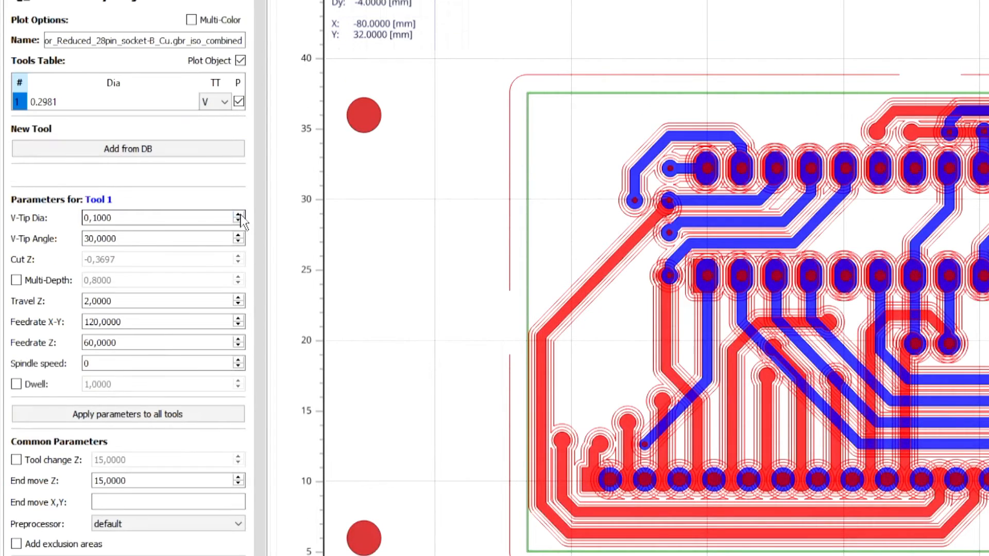
left_click(171, 238)
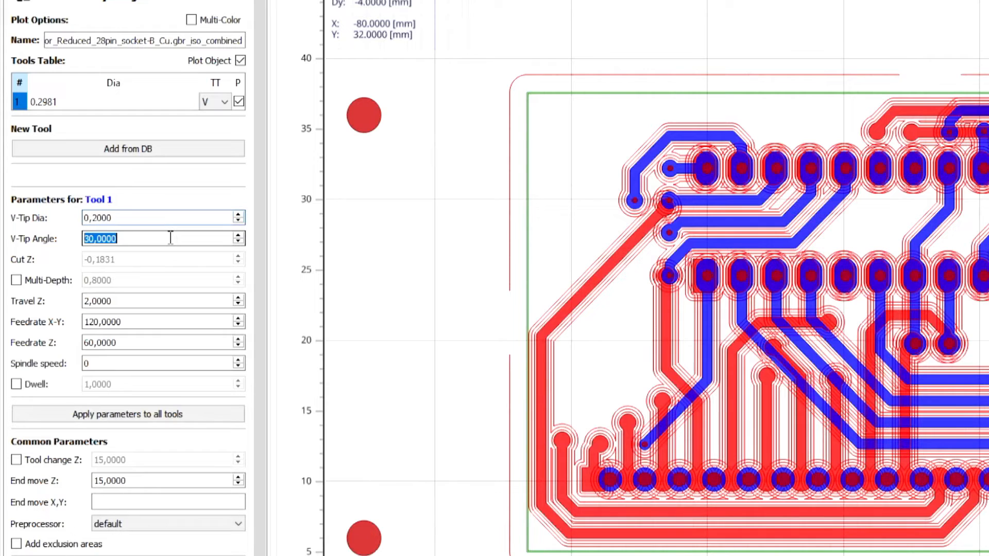
type("60")
- Set the B_Cu isolation geometry's X-Y feedrate to 100 and Z feedrate to 50
left_click(136, 321)
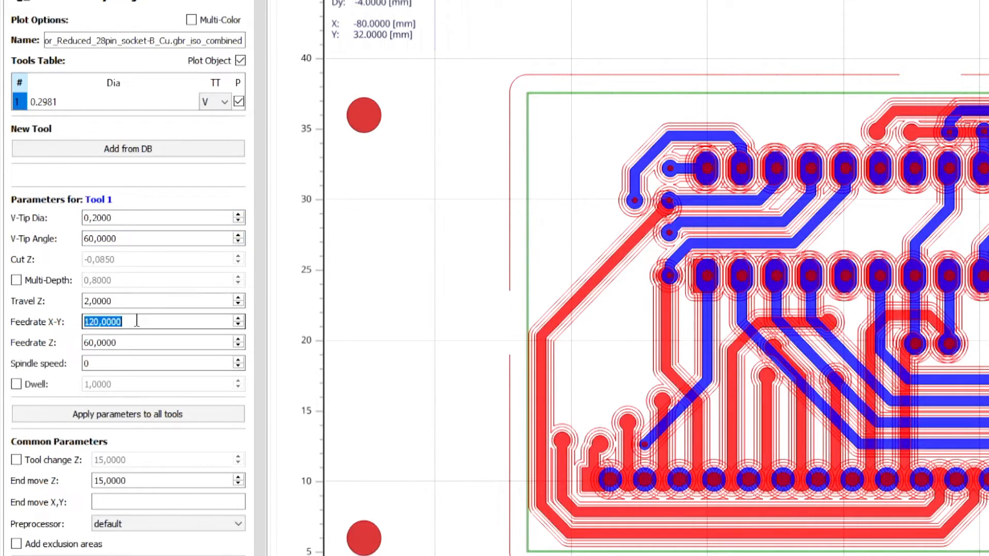
type("100")
key("Tab")
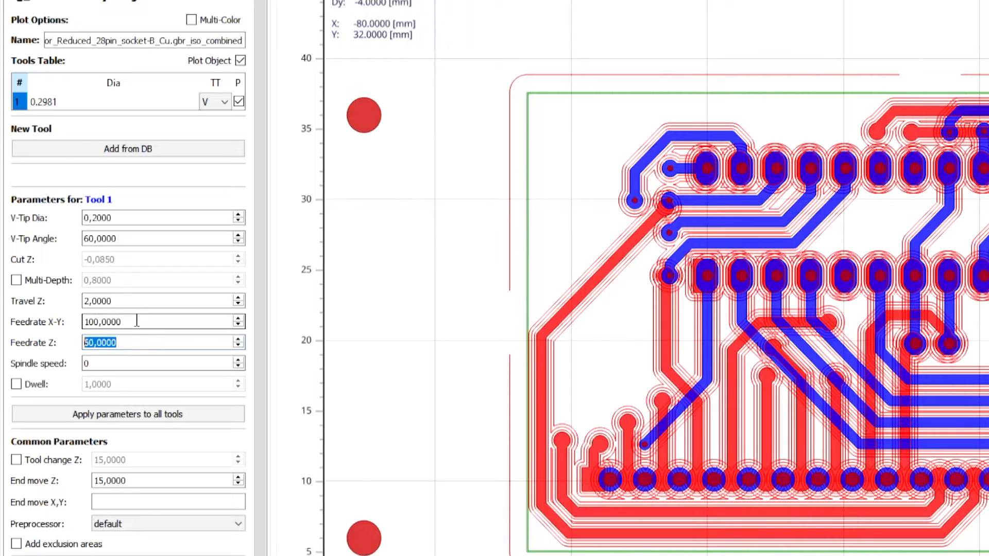
type("50")
key("Tab")
- Generate the CNC job for the B_Cu isolation and save its G-code under the suggested name
left_click(137, 481)
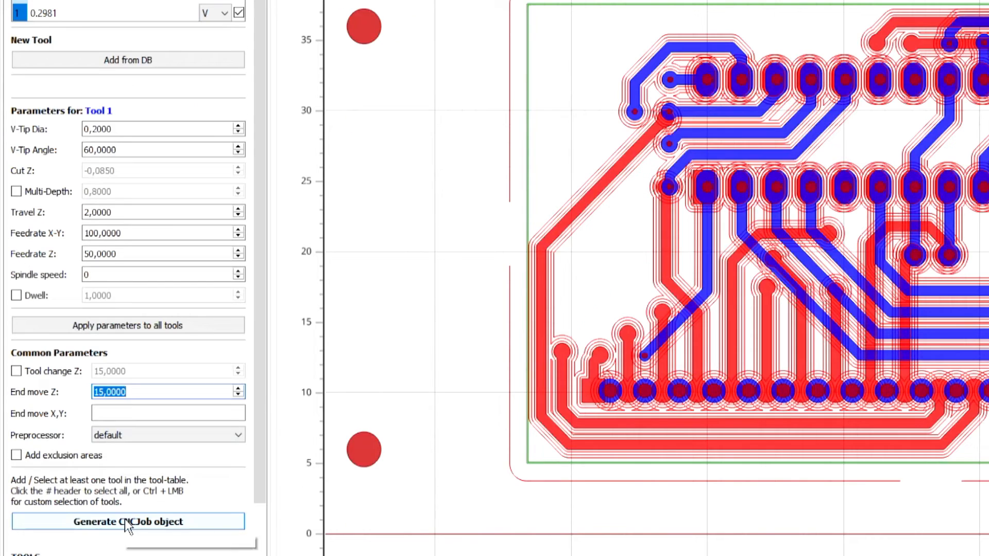
left_click(125, 522)
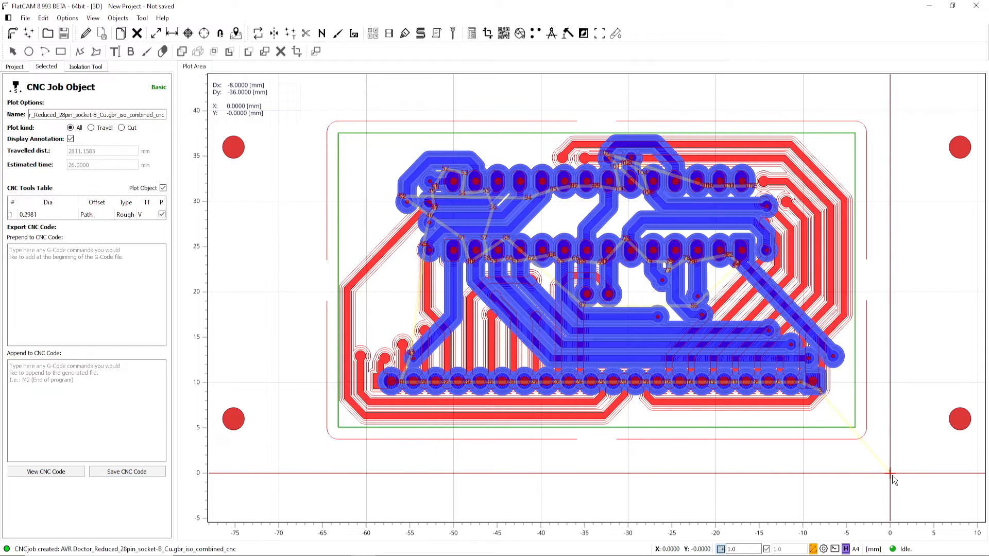
left_click(132, 471)
left_click(406, 283)
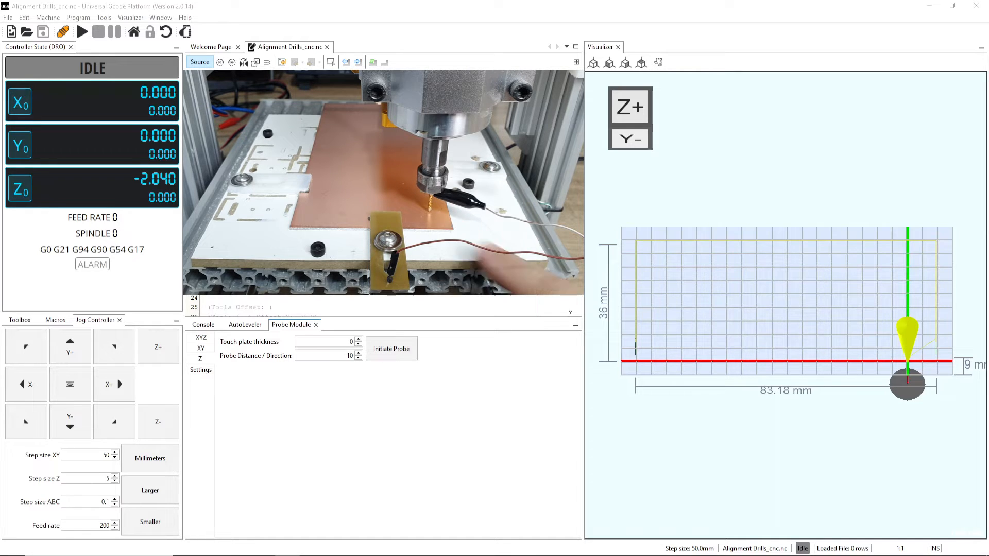
- In Universal Gcode Platform, run the Z probe on the copper board for the Alignment Drills_cnc.nc job
left_click(379, 462)
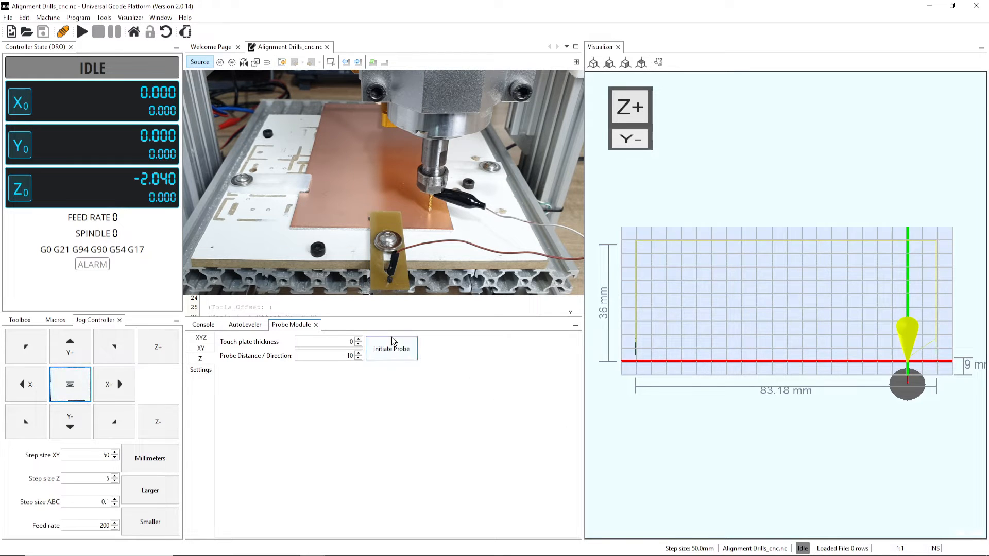
left_click(397, 352)
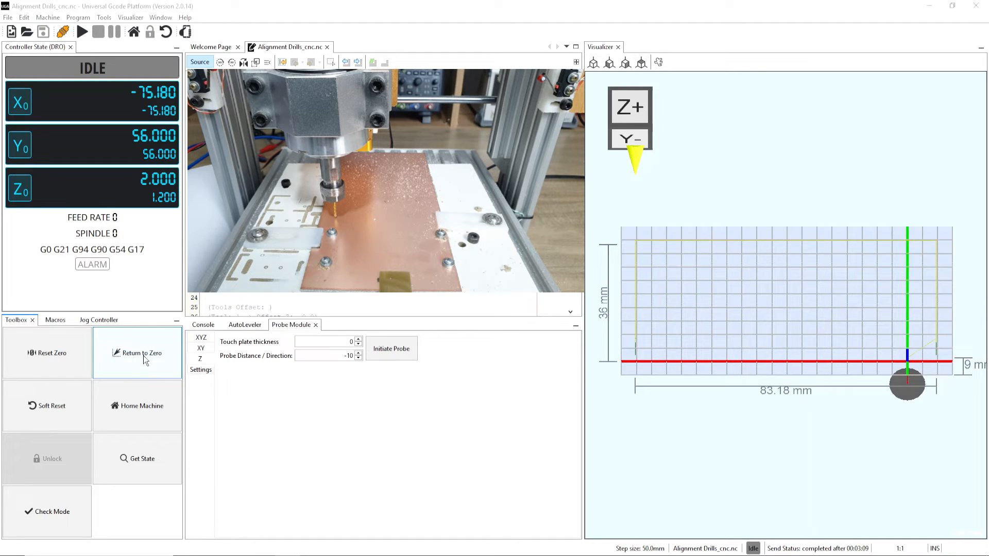
- Return the tool to zero from the last alignment hole and raise the Z axis by 5 mm
left_click(143, 356)
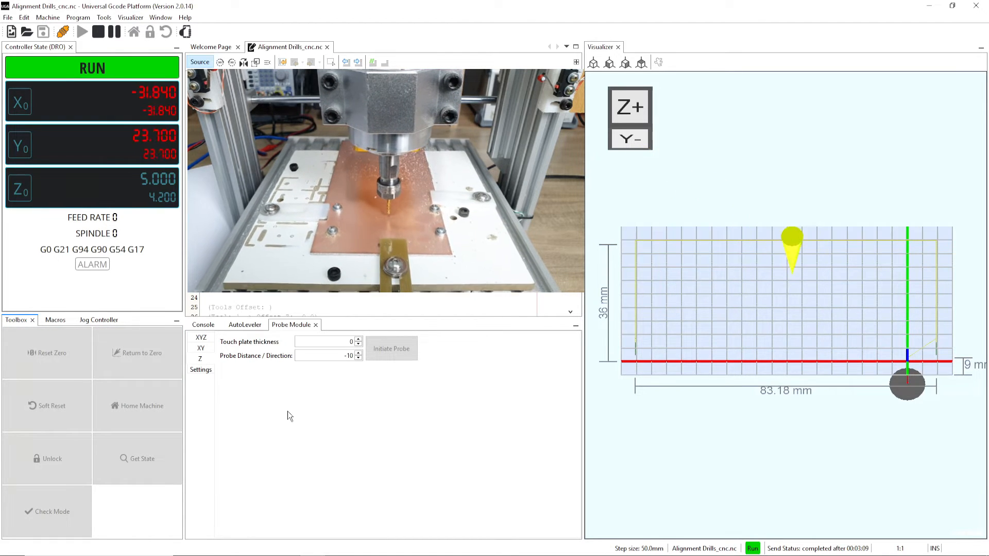
left_click(95, 320)
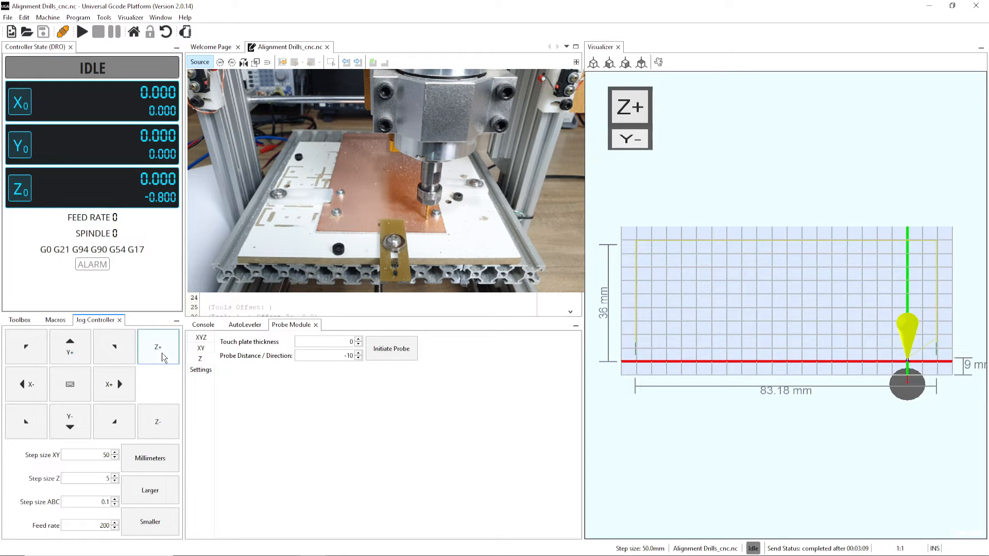
left_click(158, 349)
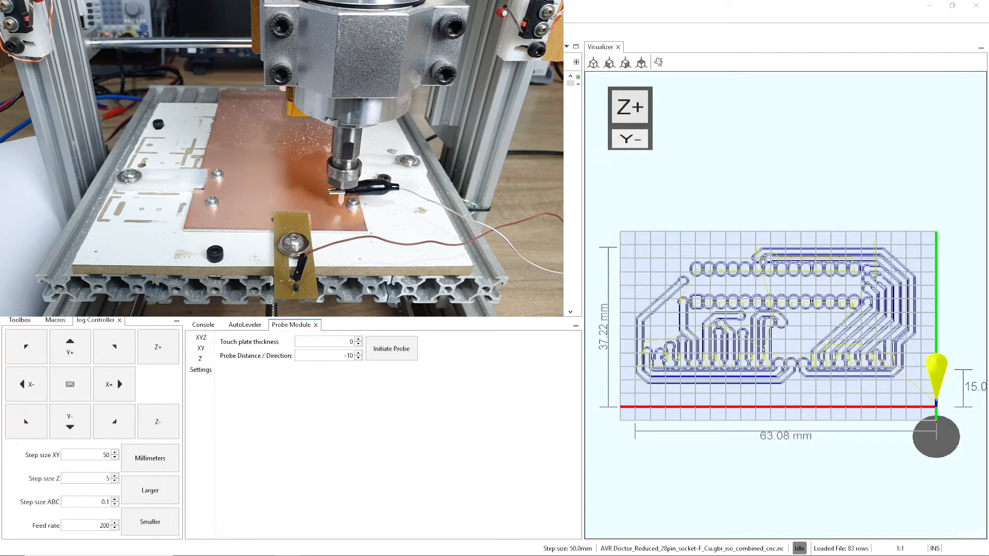
- Probe the Z height for the F_Cu isolation job and fill the AutoLeveler bounds from the loaded file, keeping its grid visible
left_click(405, 353)
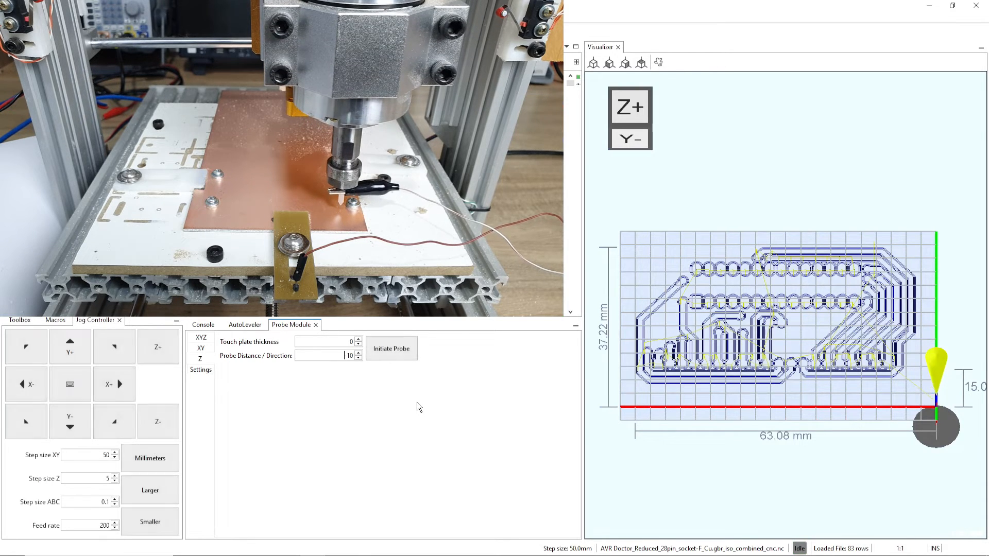
left_click(241, 325)
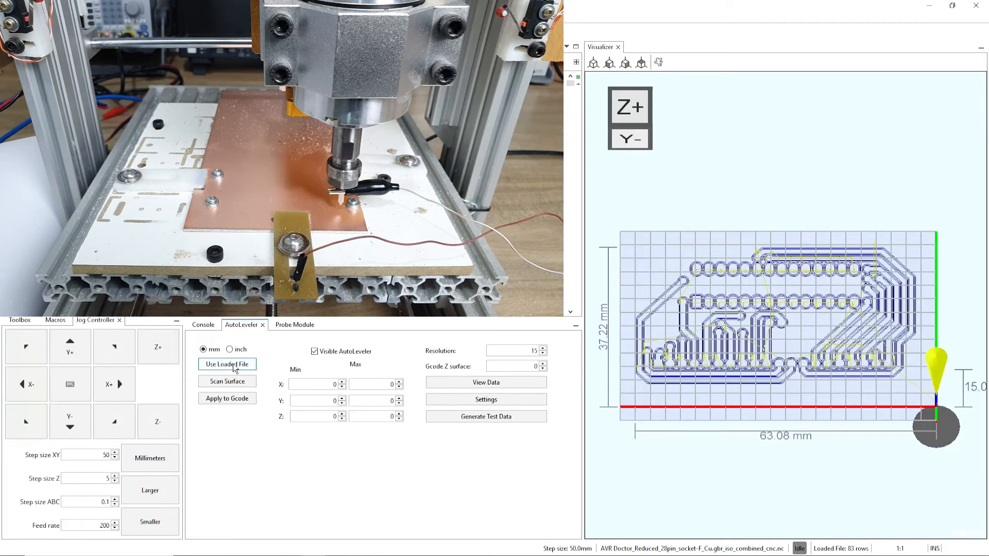
left_click(233, 363)
left_click(339, 355)
left_click(340, 356)
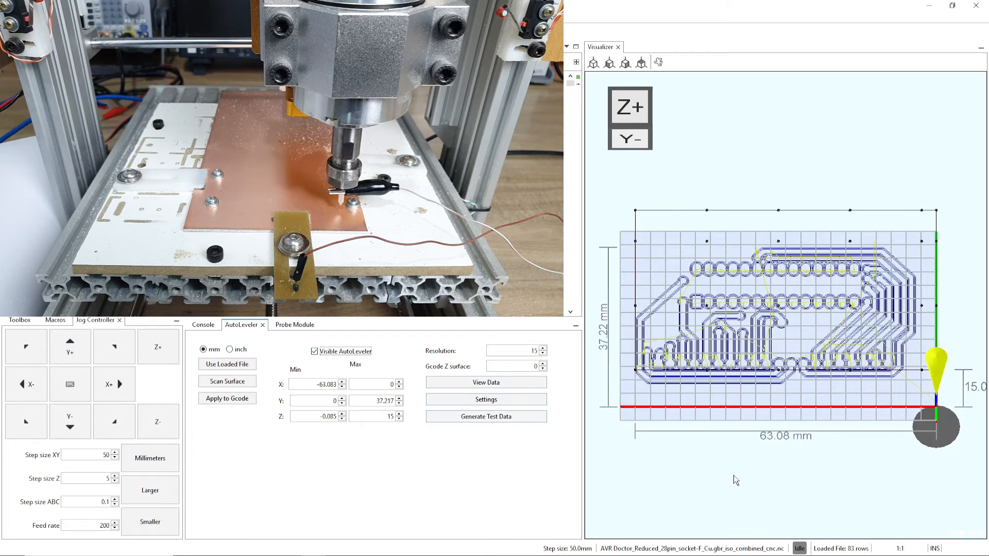
- Set the AutoLeveler Z range to a minimum of -10 and a maximum of 2
left_click_drag(734, 475, 831, 455)
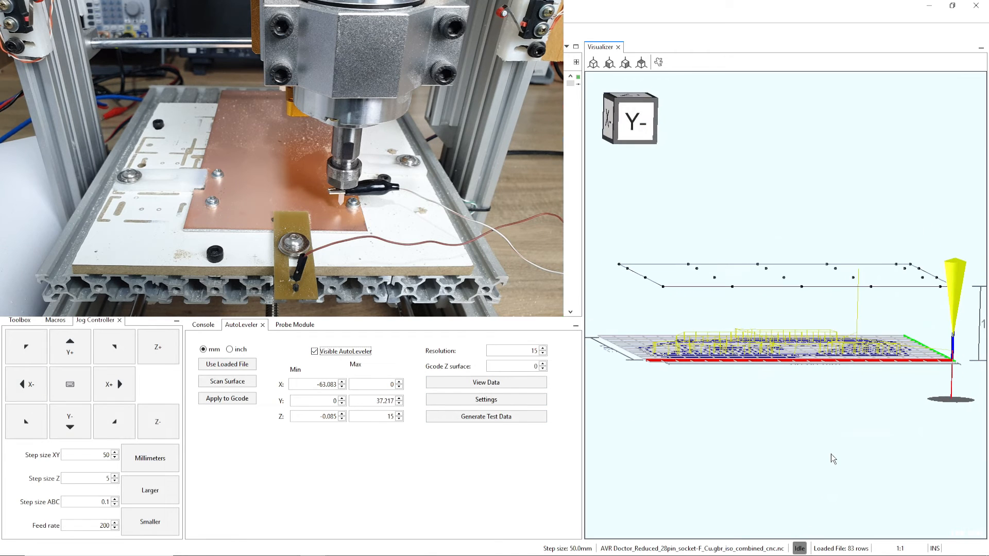
double_click(328, 417)
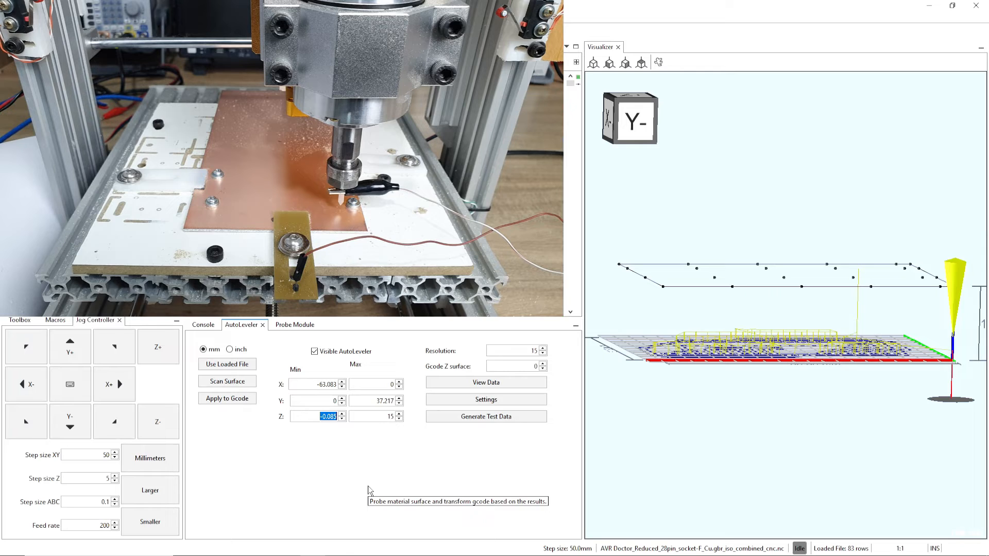
type("-10")
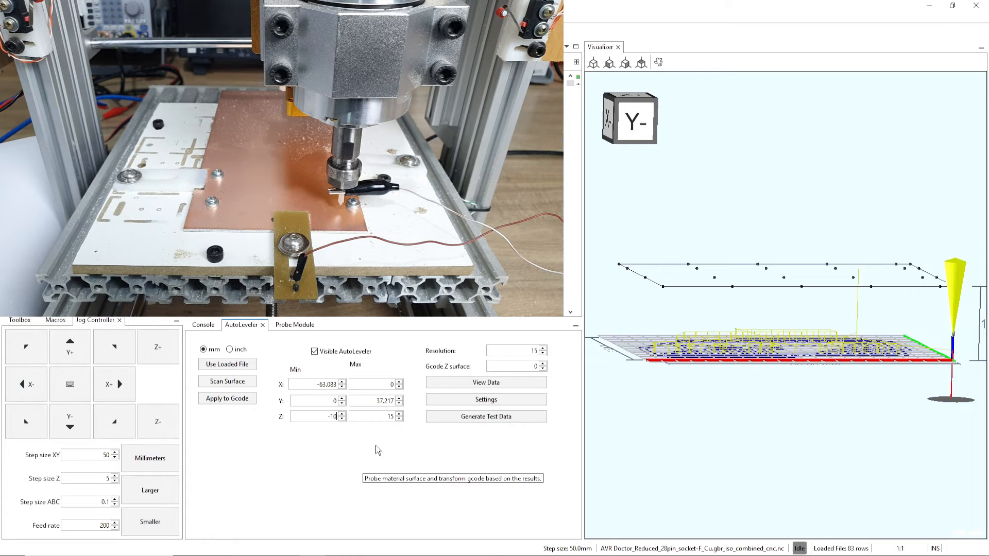
key("Tab")
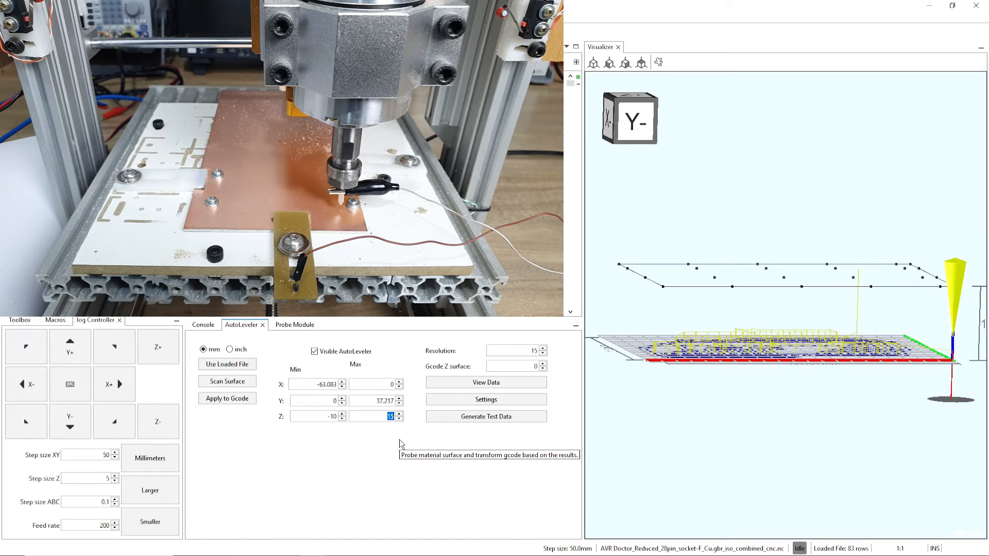
type("2")
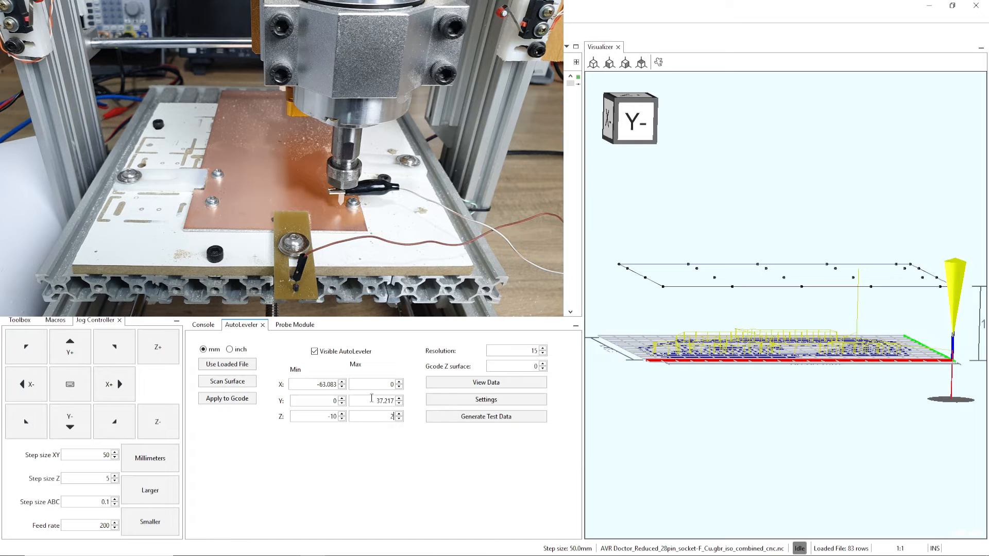
left_click(372, 399)
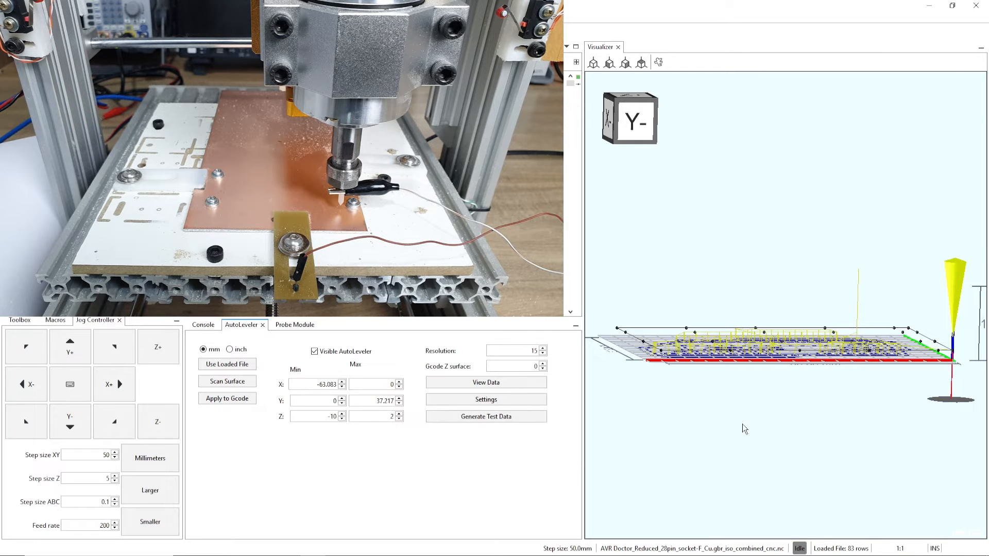
- Set the AutoLeveler resolution to 13 and scan the copper board's surface
left_click_drag(743, 425, 743, 482)
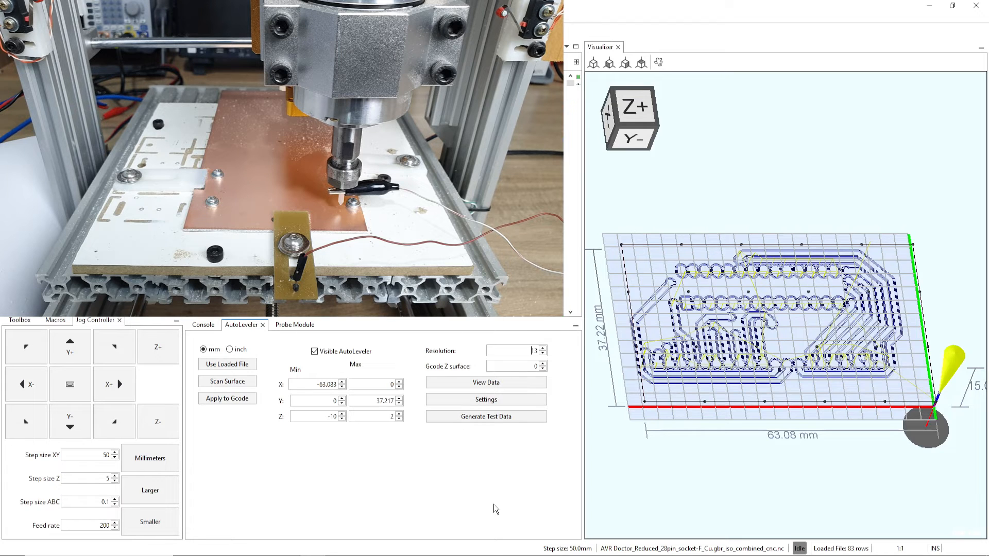
left_click(241, 382)
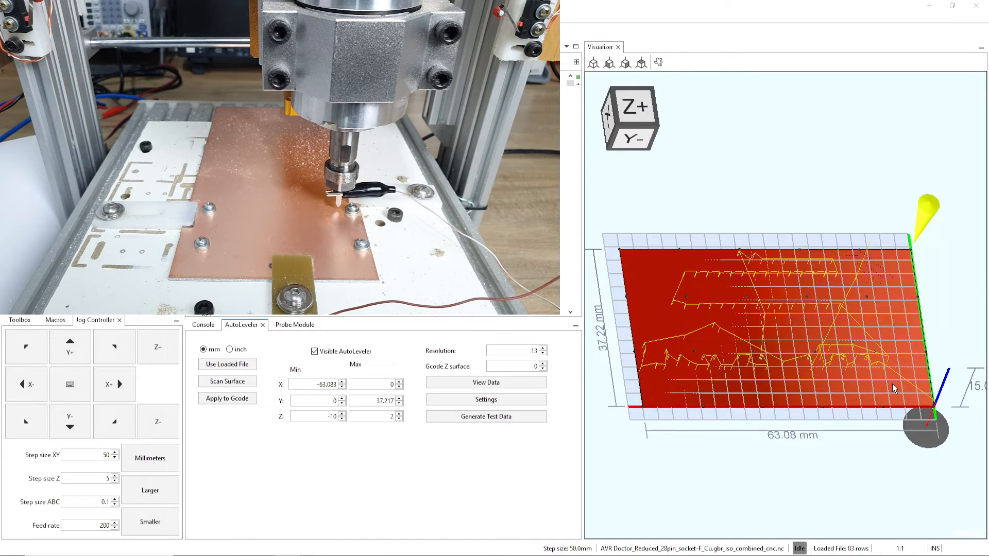
- Apply the scanned surface heights to the F_Cu isolation G-code and hide the AutoLeveler overlay
left_click_drag(737, 312, 767, 361)
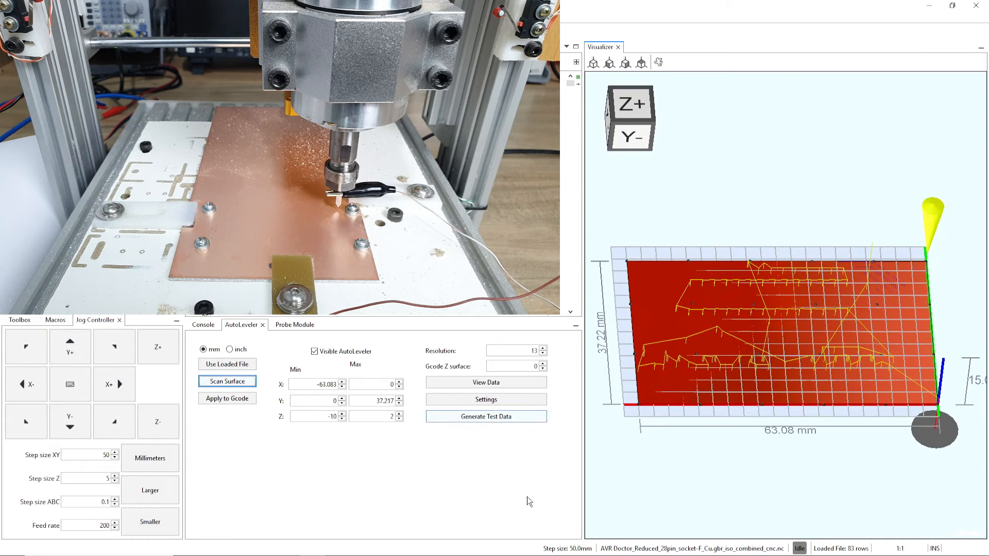
left_click(222, 399)
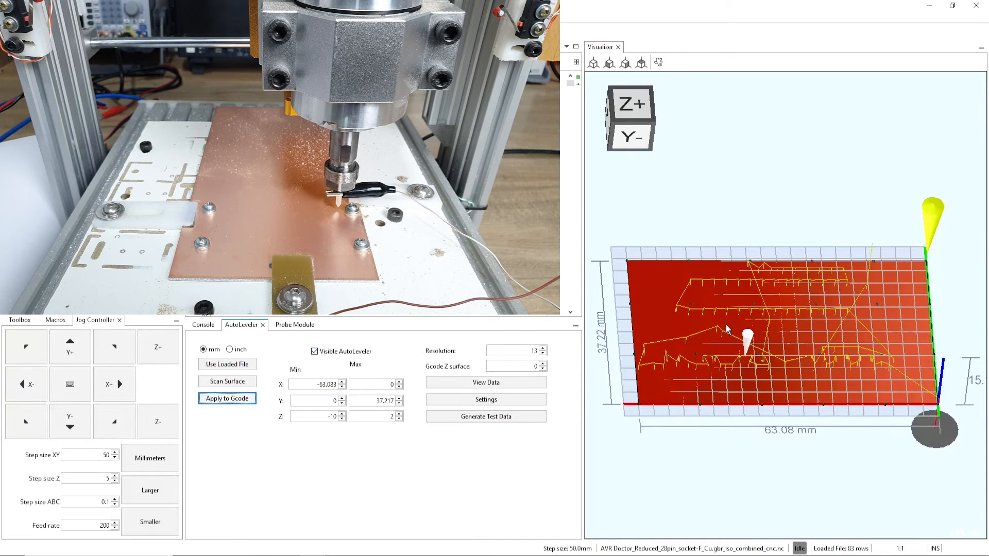
left_click(352, 356)
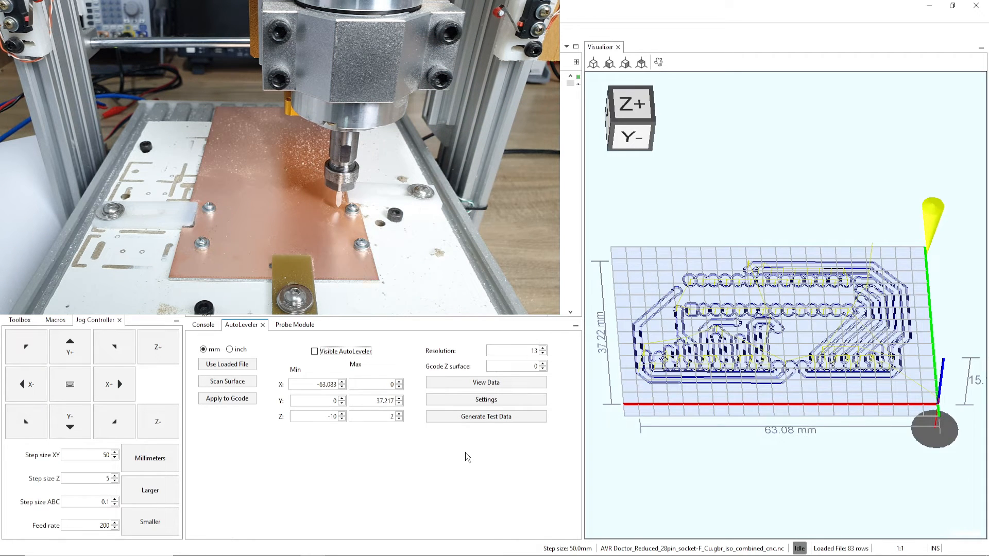
- Return the tool to the F_Cu isolation job's zero and raise the Z axis by 5 mm
left_click(20, 319)
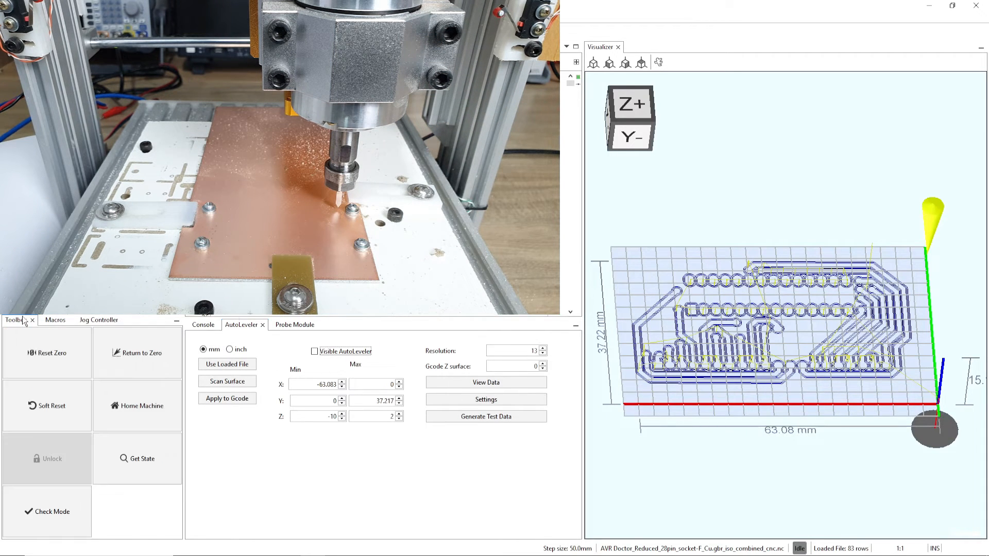
left_click(135, 369)
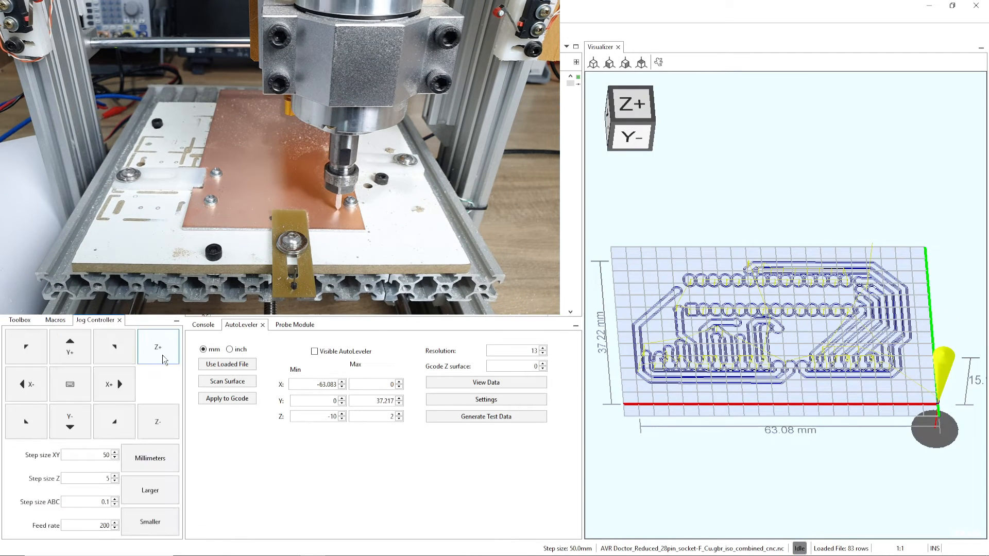
left_click(162, 355)
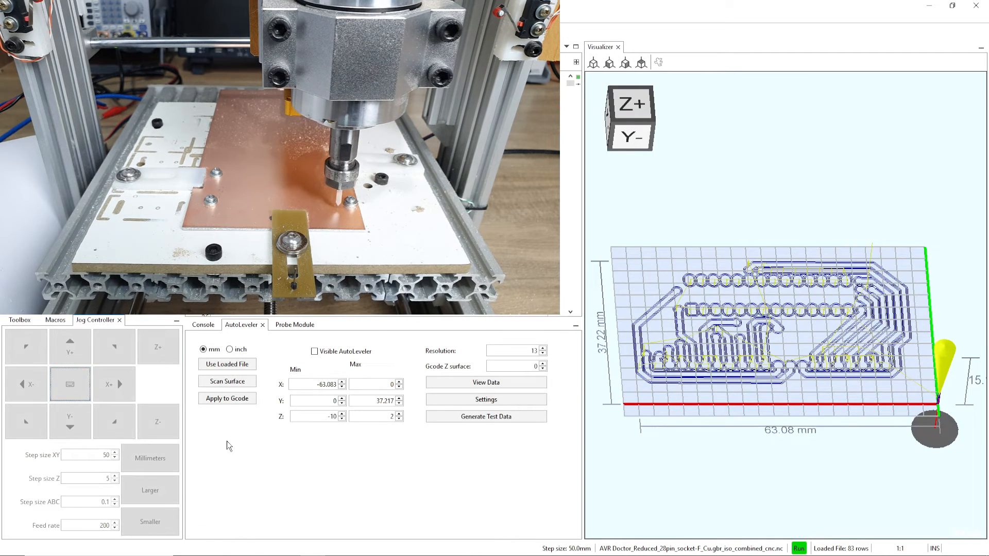